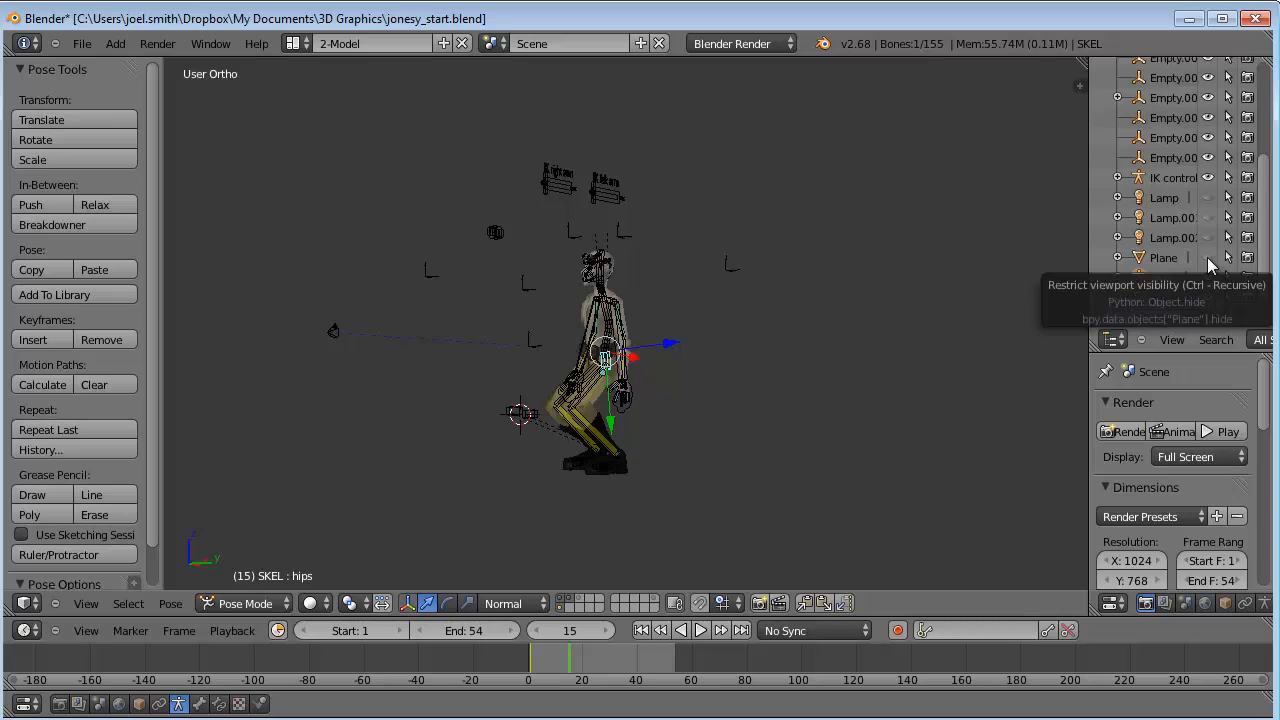
# - Unhide the Plane object in the viewport so the ground appears under the crouching character
pyautogui.click(1209, 259)
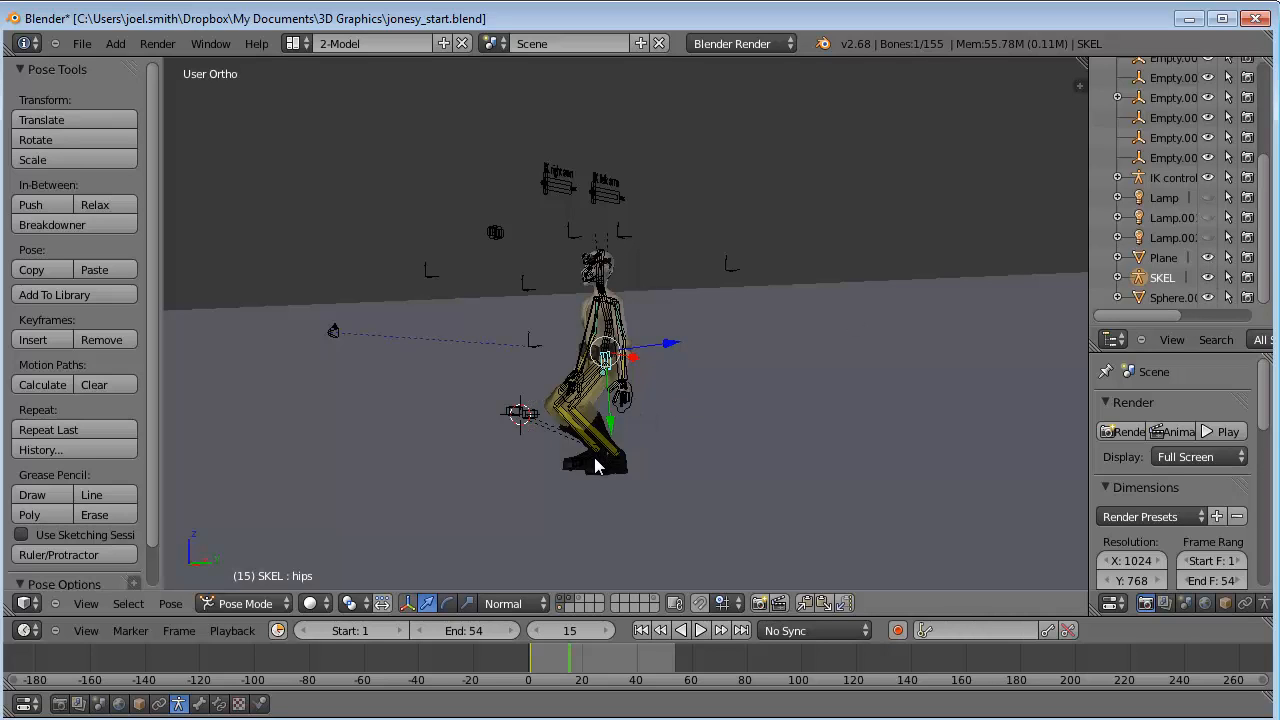
pyautogui.moveTo(594, 457); pyautogui.dragTo(767, 446, button='middle')
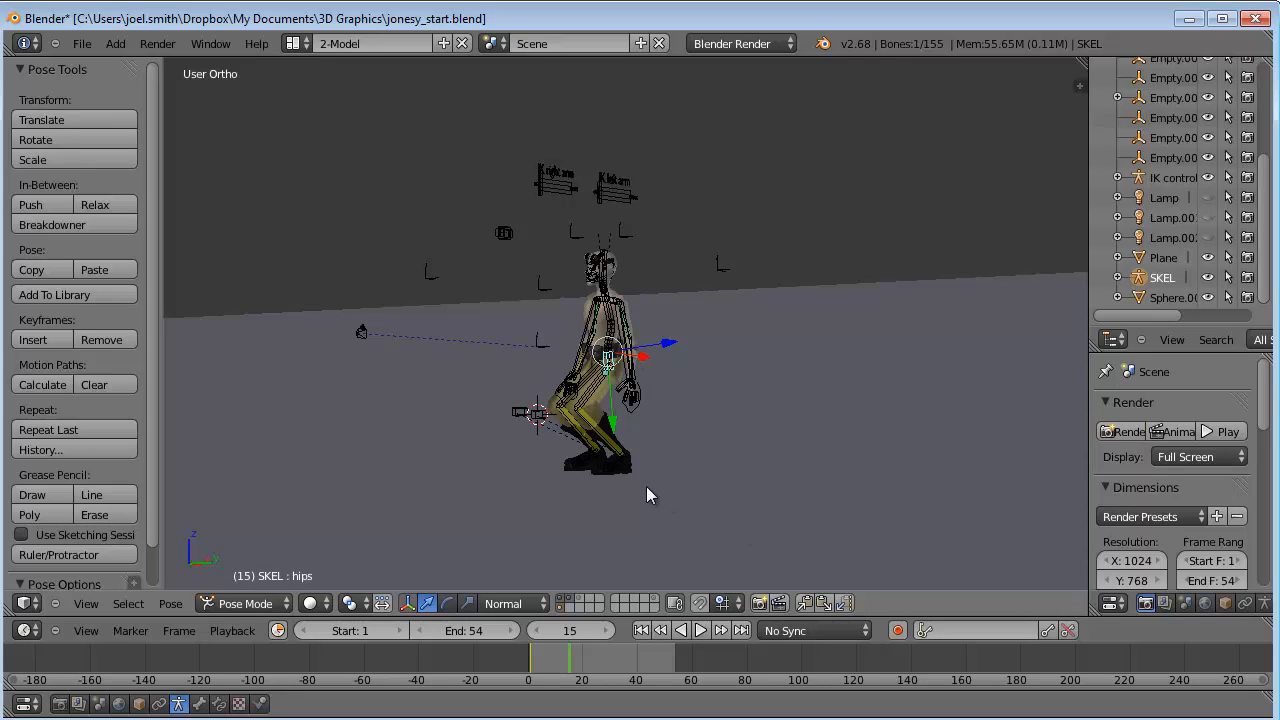
pyautogui.scroll(2, 615, 494)
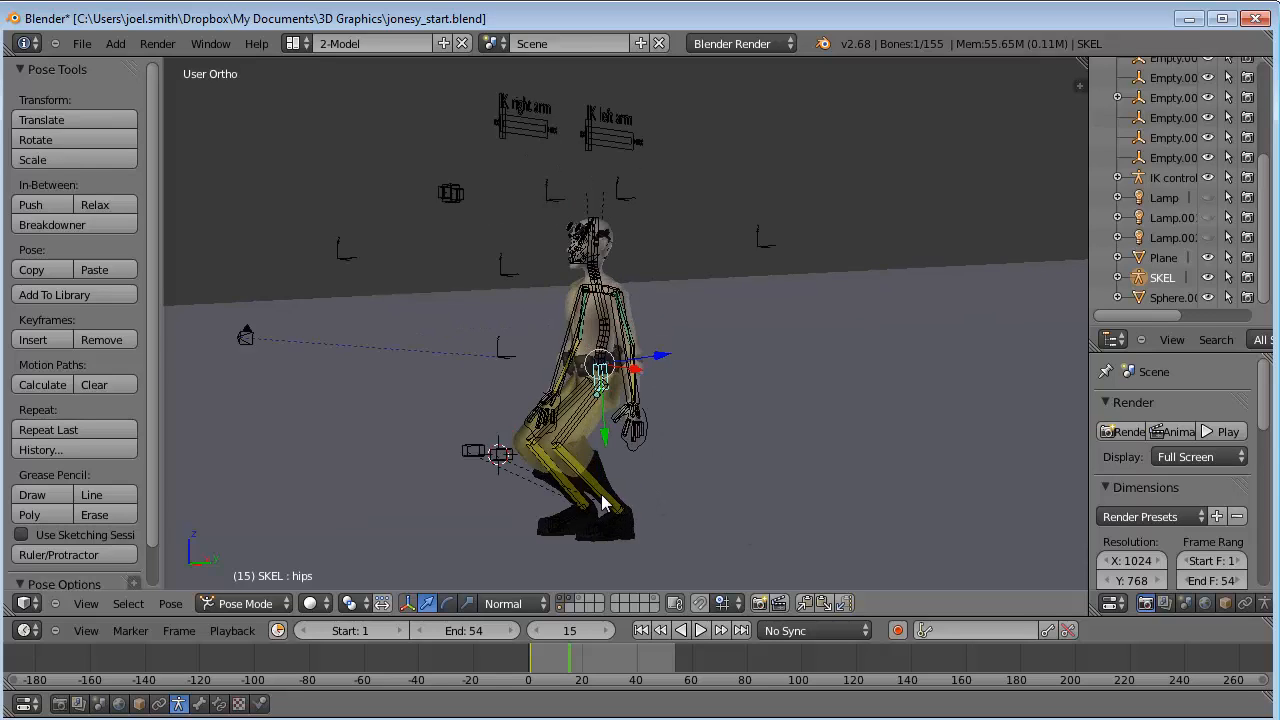
pyautogui.scroll(2, 601, 494)
pyautogui.moveTo(601, 494); pyautogui.dragTo(680, 466, button='middle')
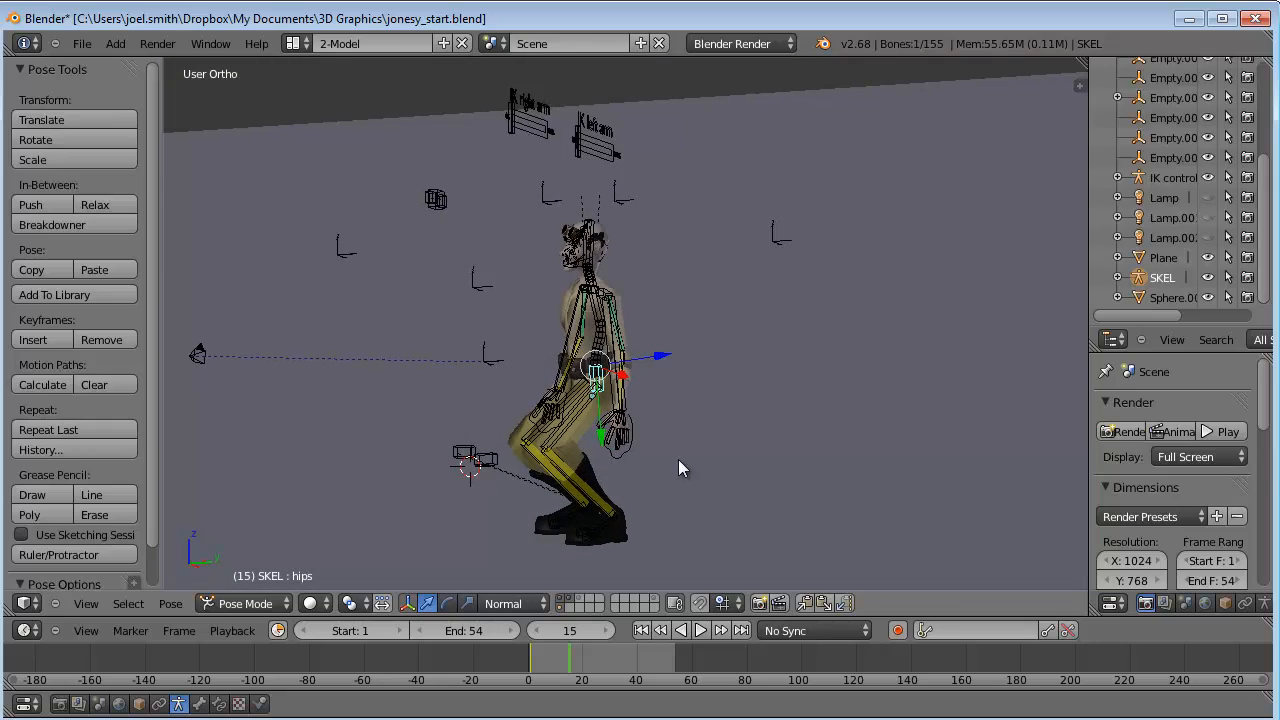
# - Split the viewport into quad view and rotate the left arm bone arm.L backward in the right side view
pyautogui.rightClick(619, 350)
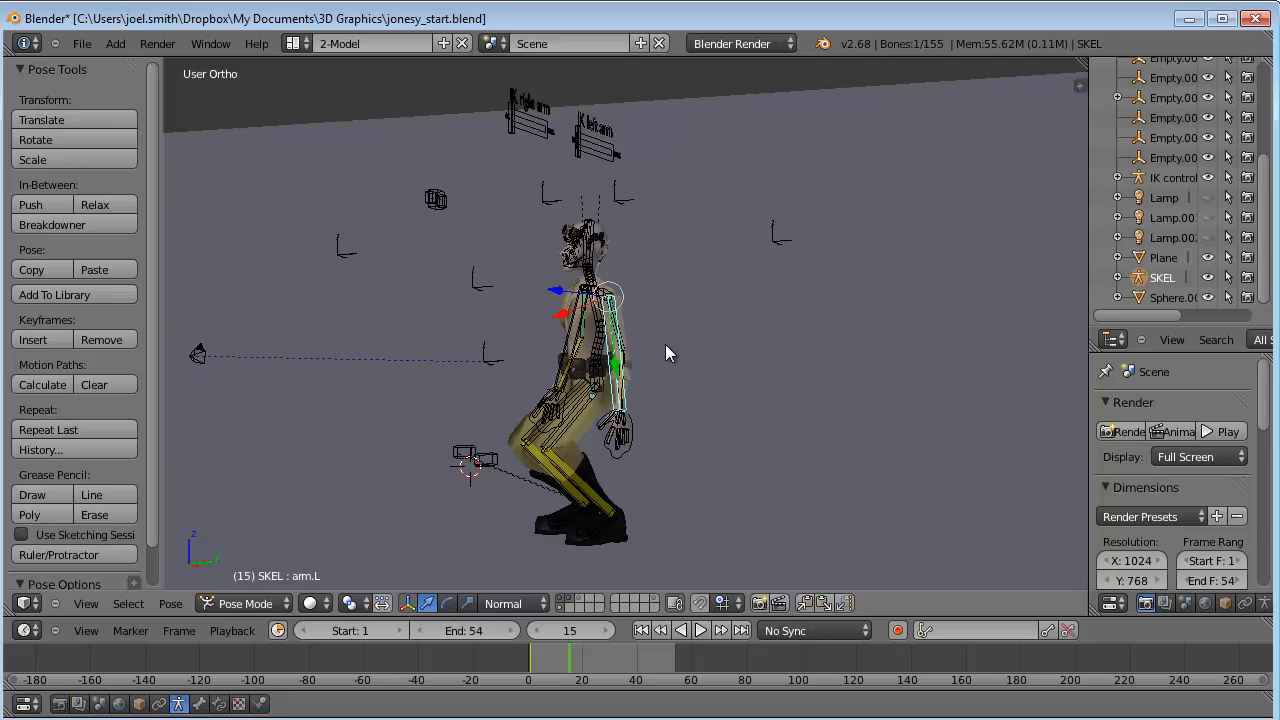
pyautogui.hotkey('ctrl', 'alt', 'q')
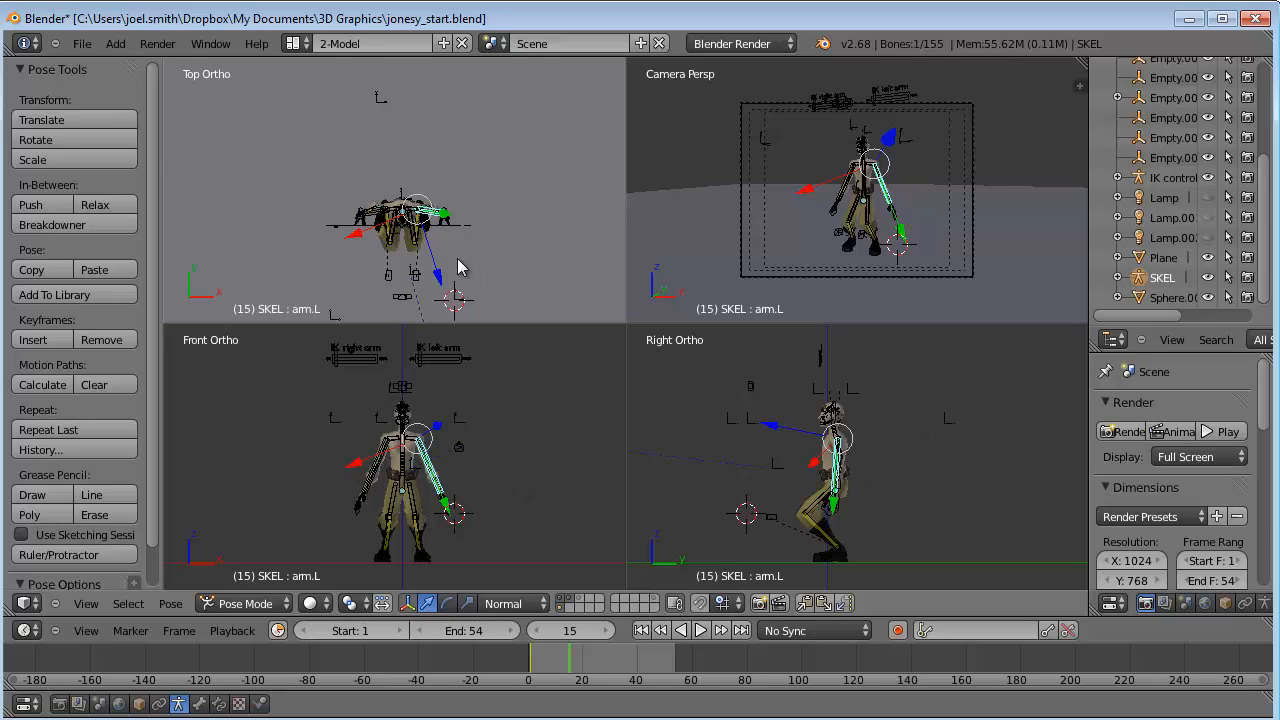
pyautogui.press('r')
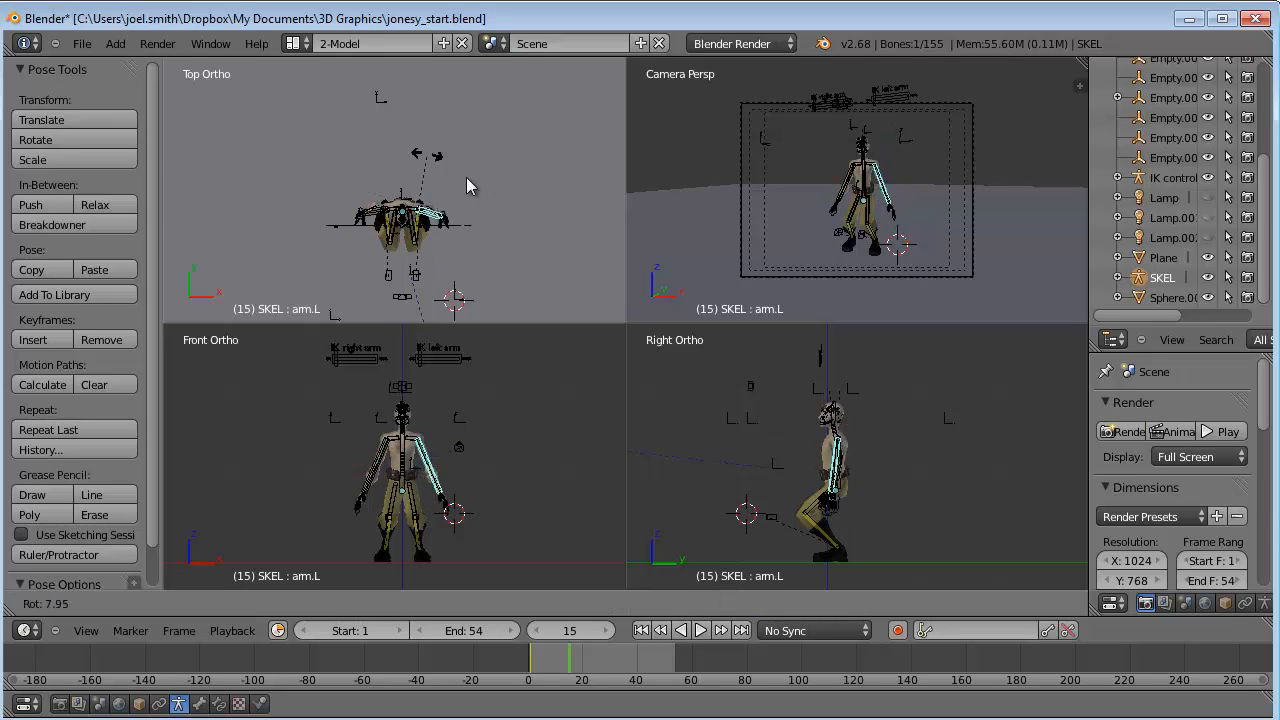
pyautogui.click(505, 260)
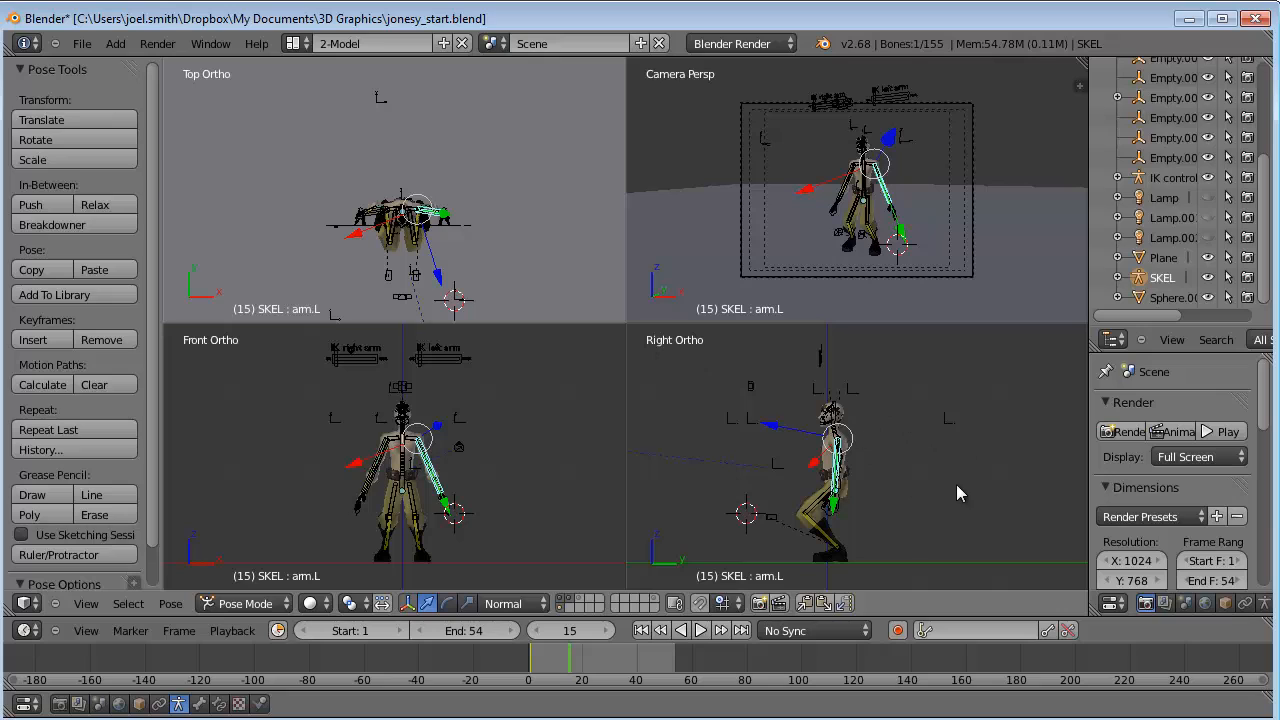
pyautogui.press('r')
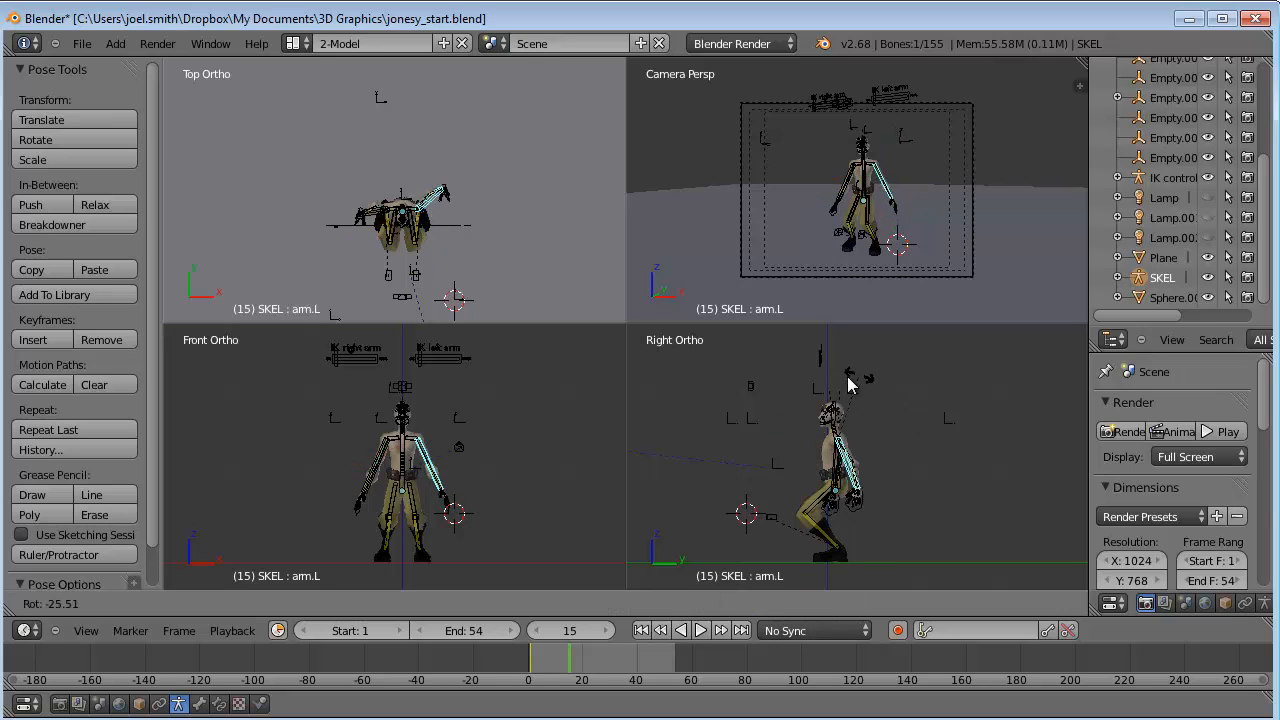
pyautogui.click(838, 390)
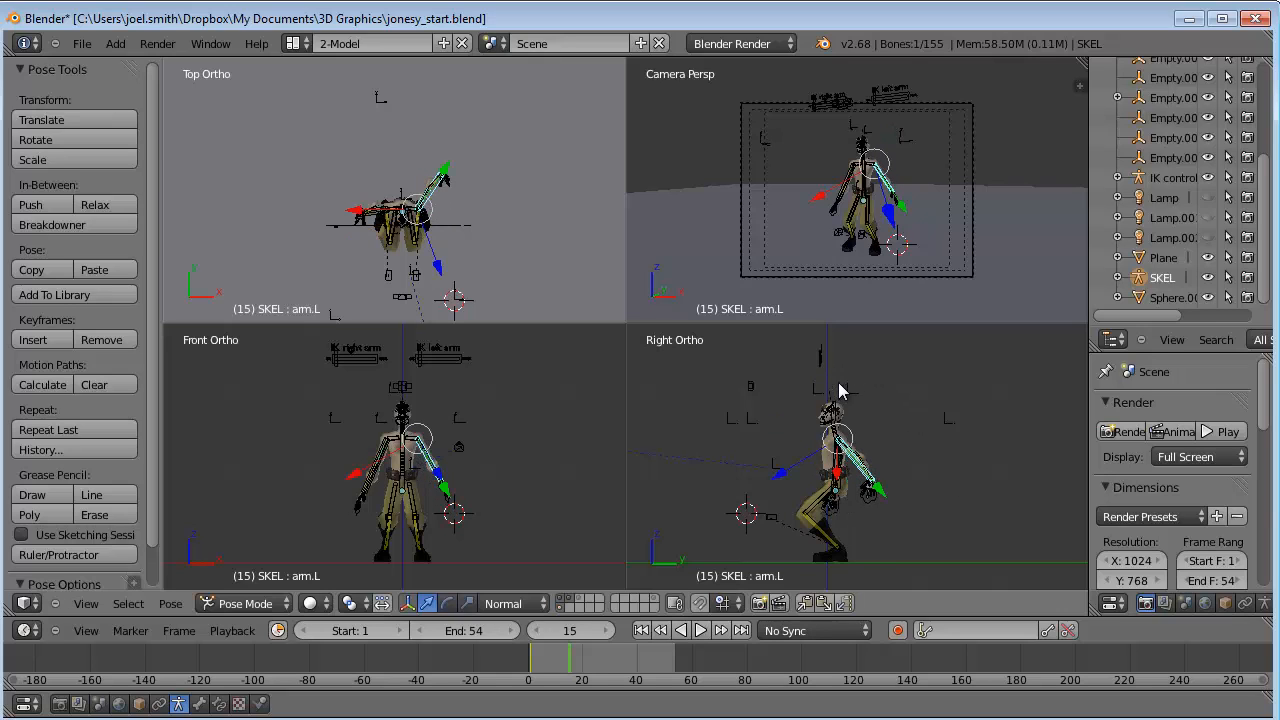
# - Rotate the left hand bone IKhand.L in the right side view to follow the swung-back arm
pyautogui.rightClick(873, 508)
pyautogui.press('r')
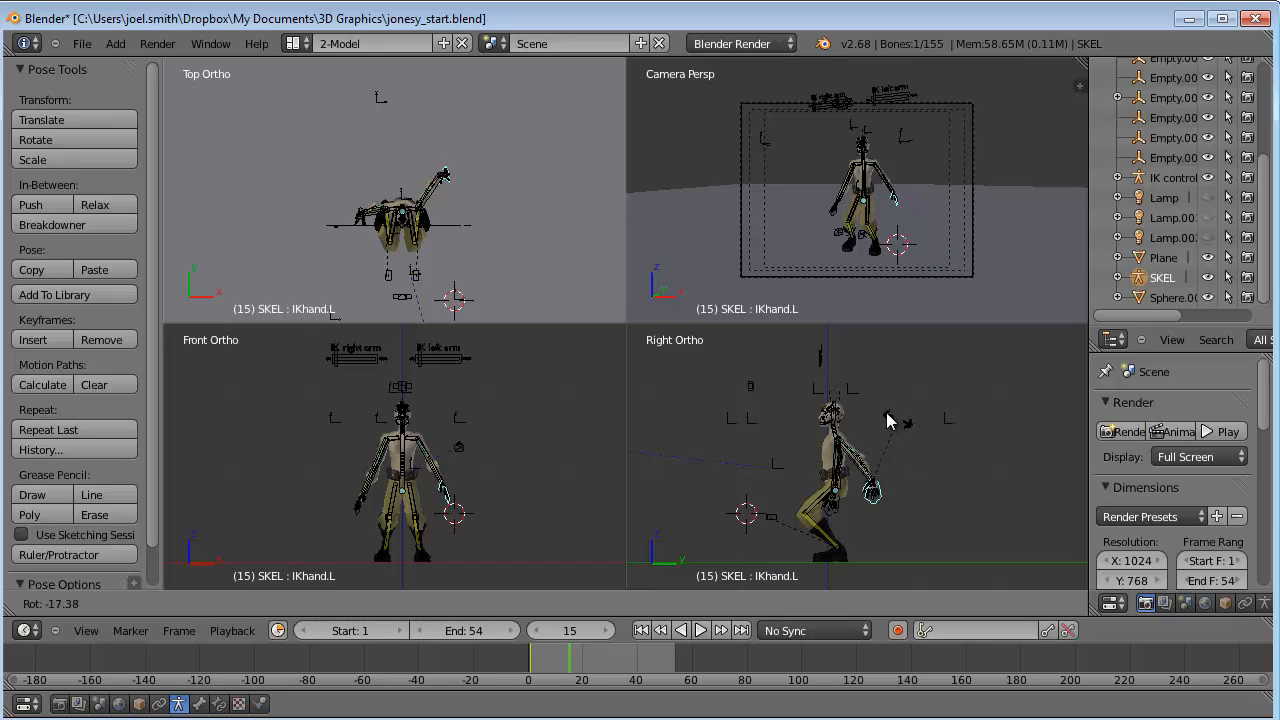
pyautogui.click(866, 420)
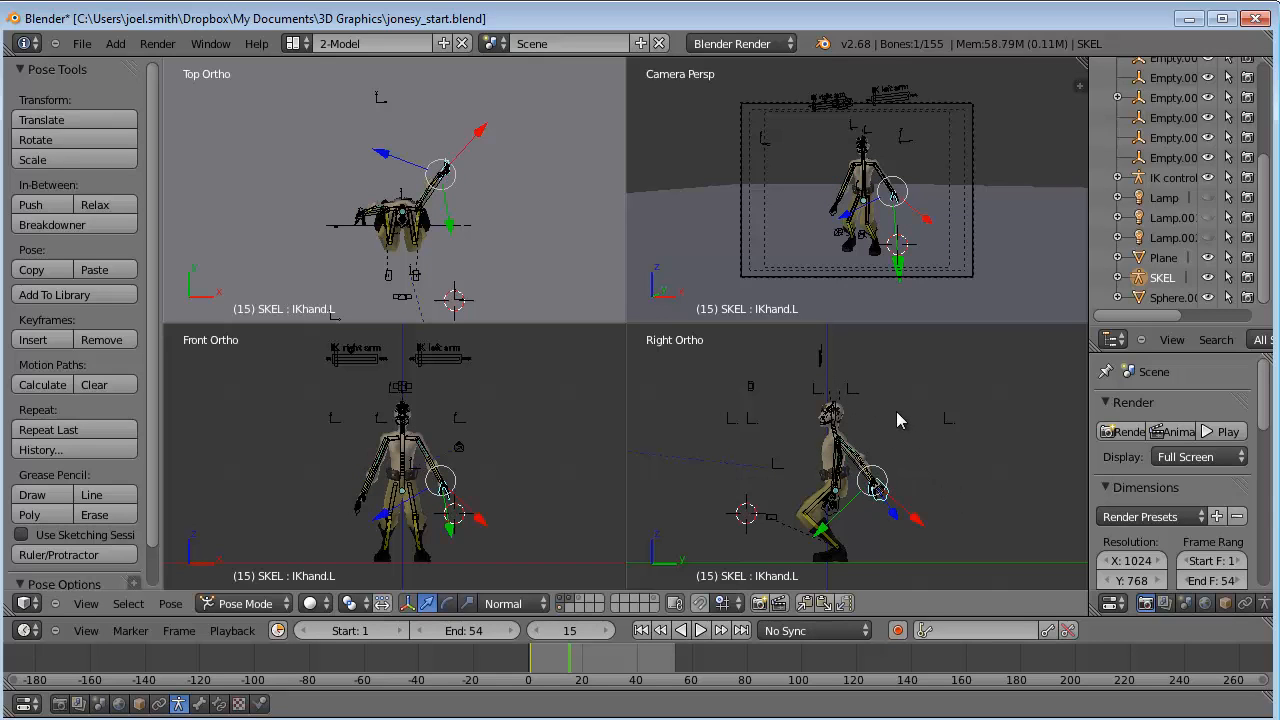
pyautogui.press('r')
pyautogui.click(896, 420)
pyautogui.scroll(3, 880, 515)
pyautogui.scroll(2, 880, 515)
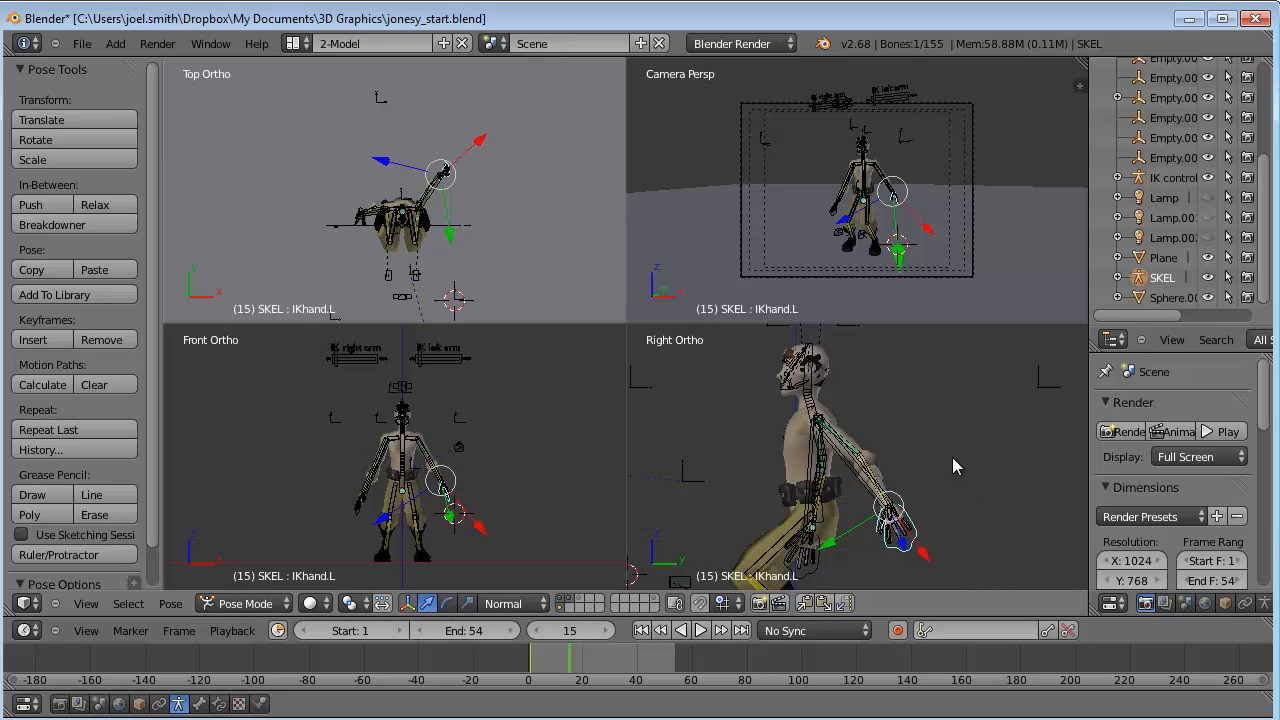
pyautogui.scroll(-3, 772, 496)
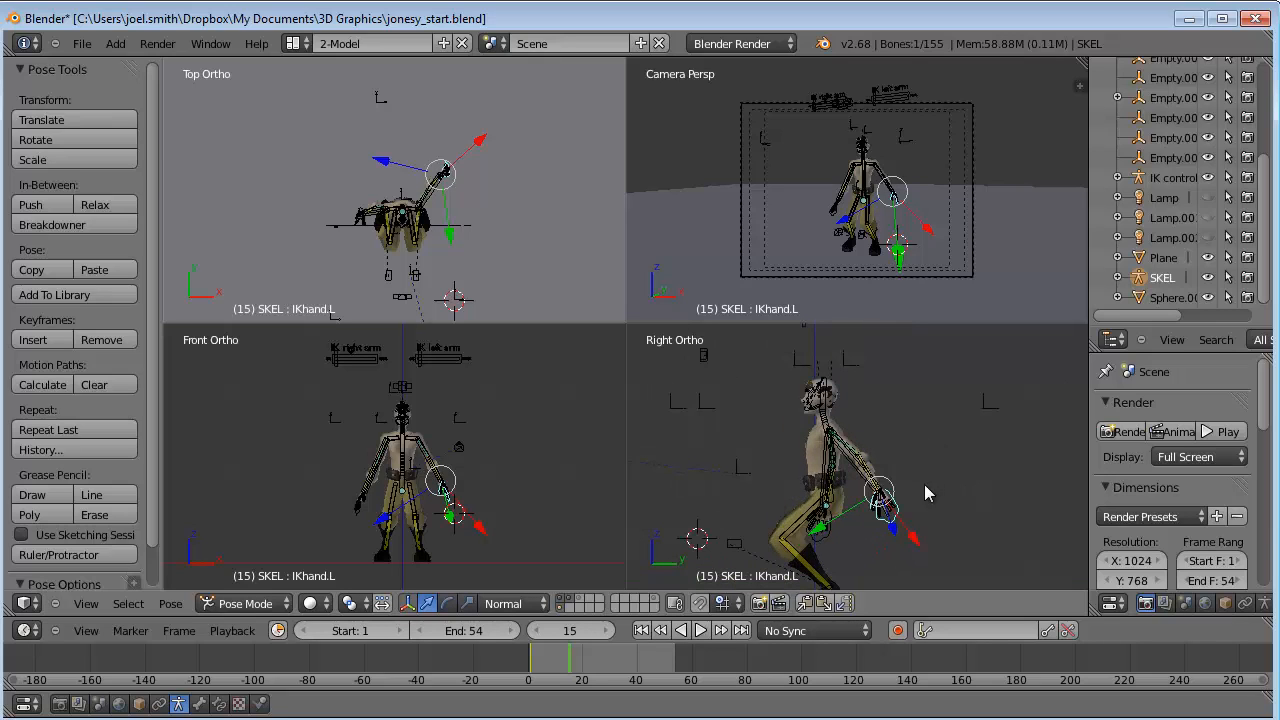
# - Move the left arm bone arm.L about -0.46 along its normal Y axis
pyautogui.rightClick(862, 466)
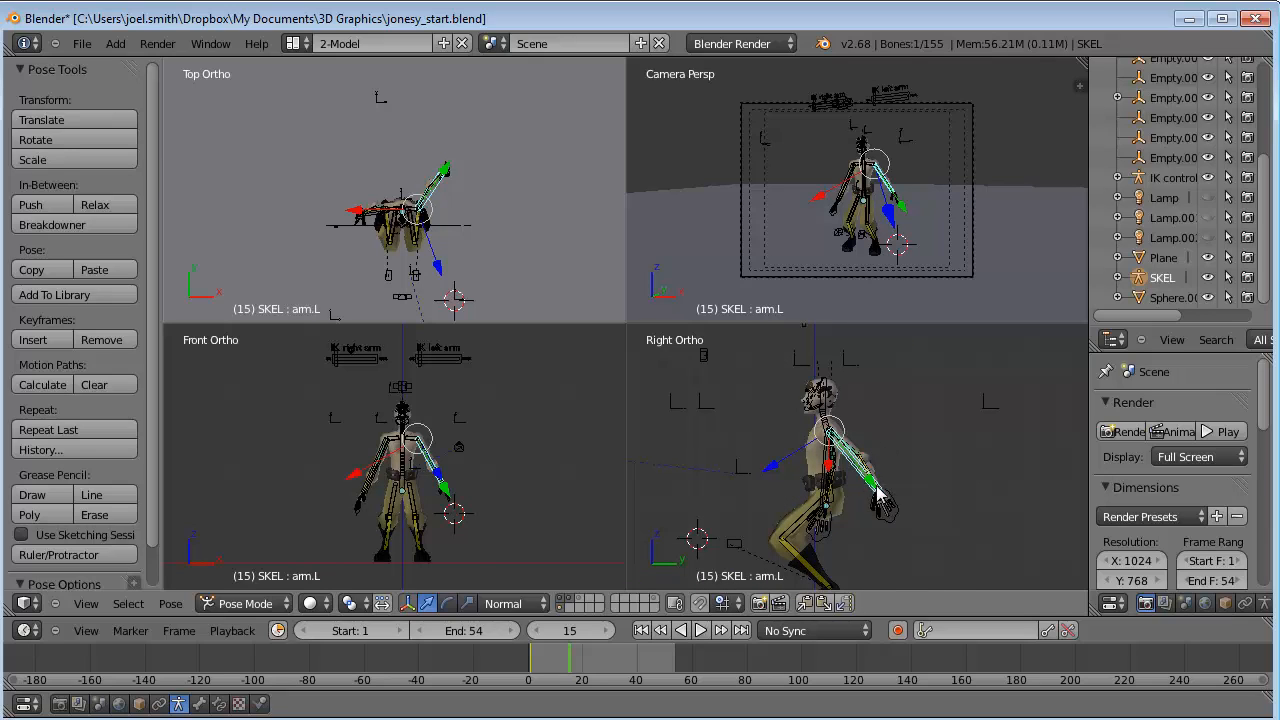
pyautogui.press('g')
pyautogui.press('y')
pyautogui.press('y')
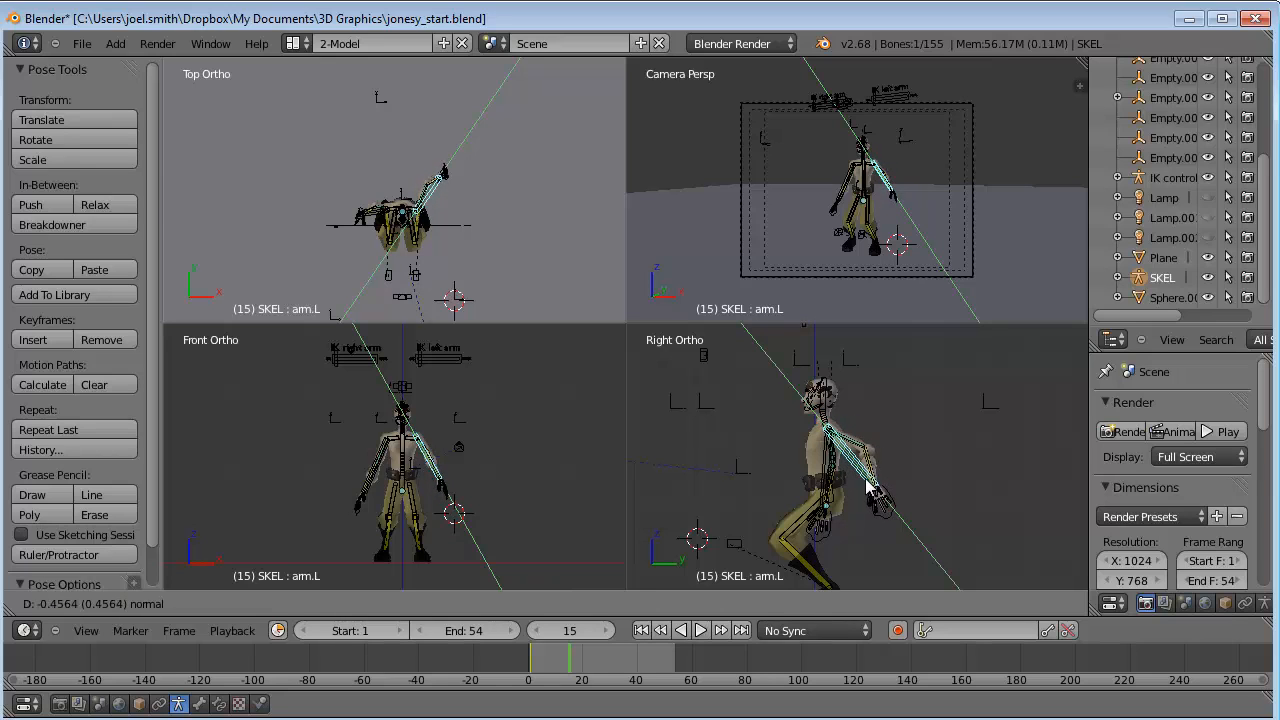
pyautogui.click(868, 487)
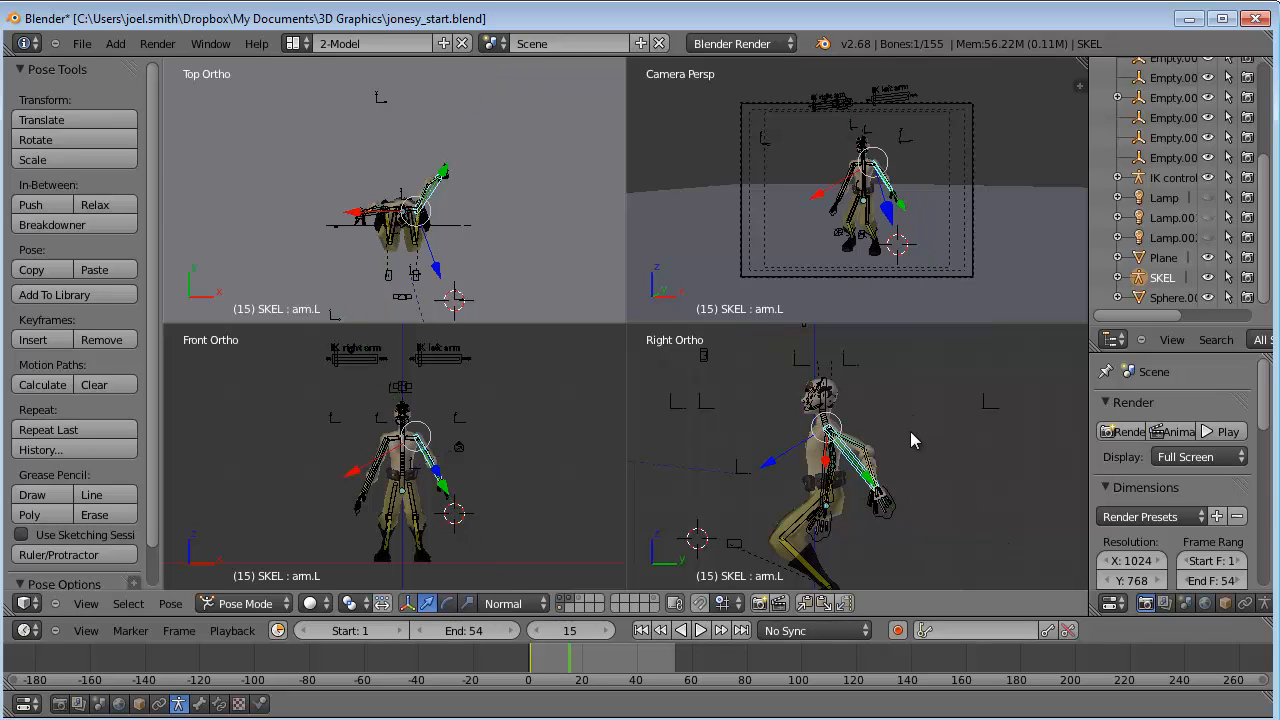
# - Copy the pose of arm.L and IKhand.L and paste it mirrored onto arm.R and IKhand.R
pyautogui.rightClick(893, 510)
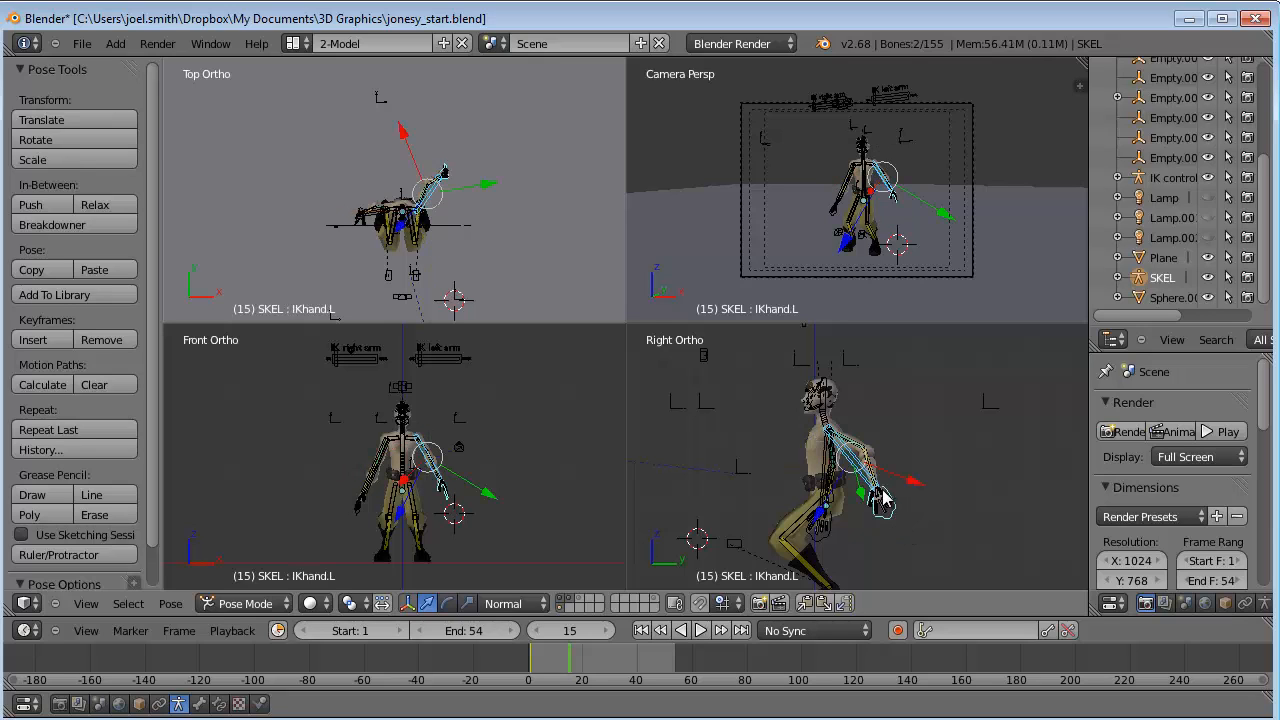
pyautogui.scroll(3, 362, 490)
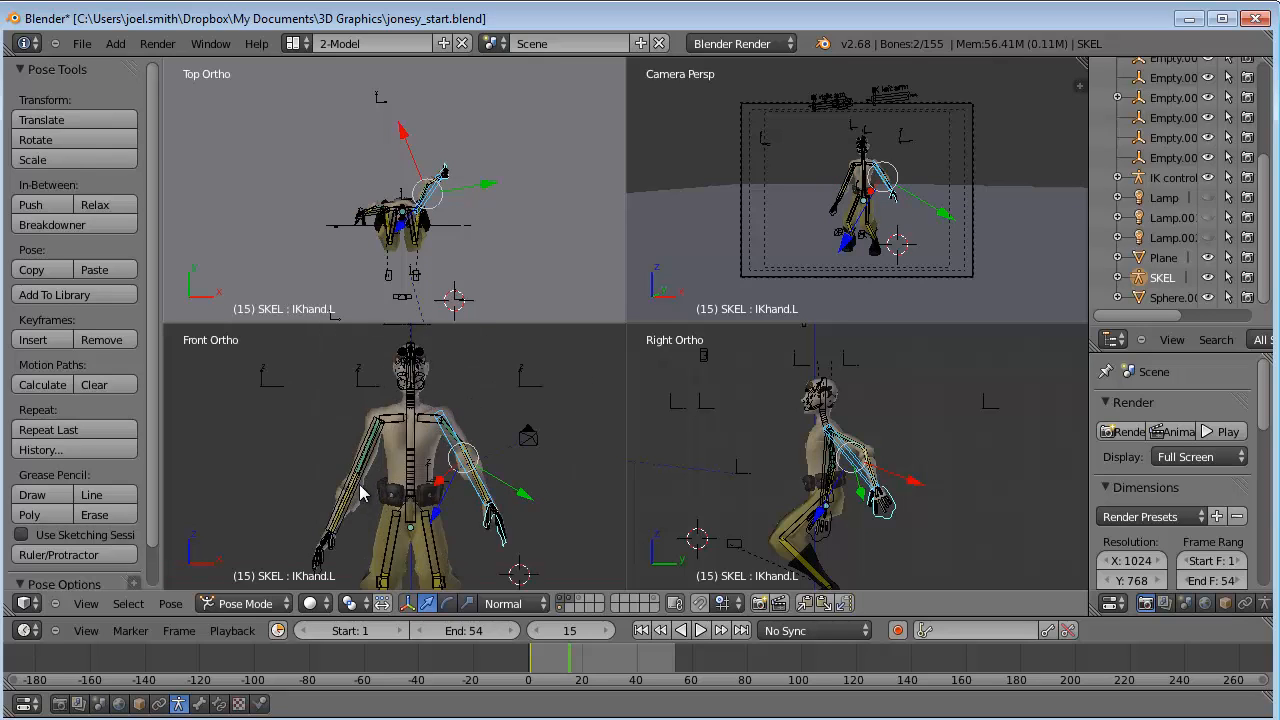
pyautogui.rightClick(372, 486)
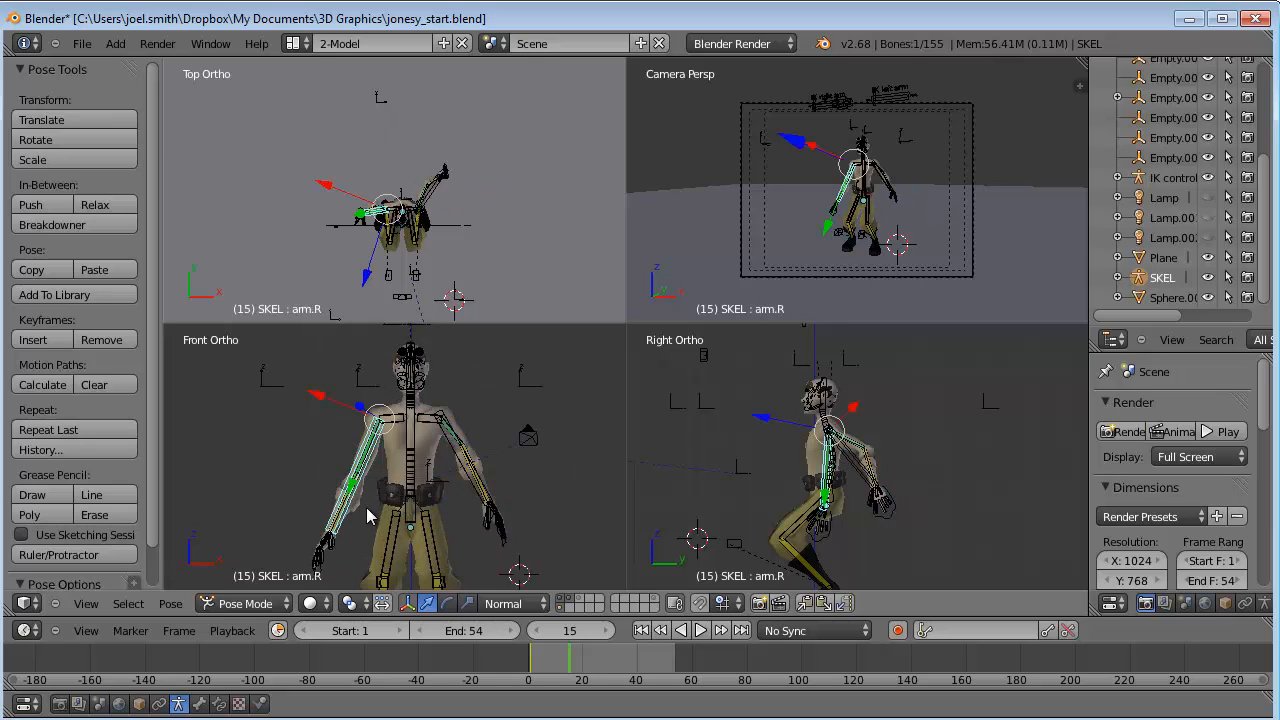
pyautogui.rightClick(326, 563)
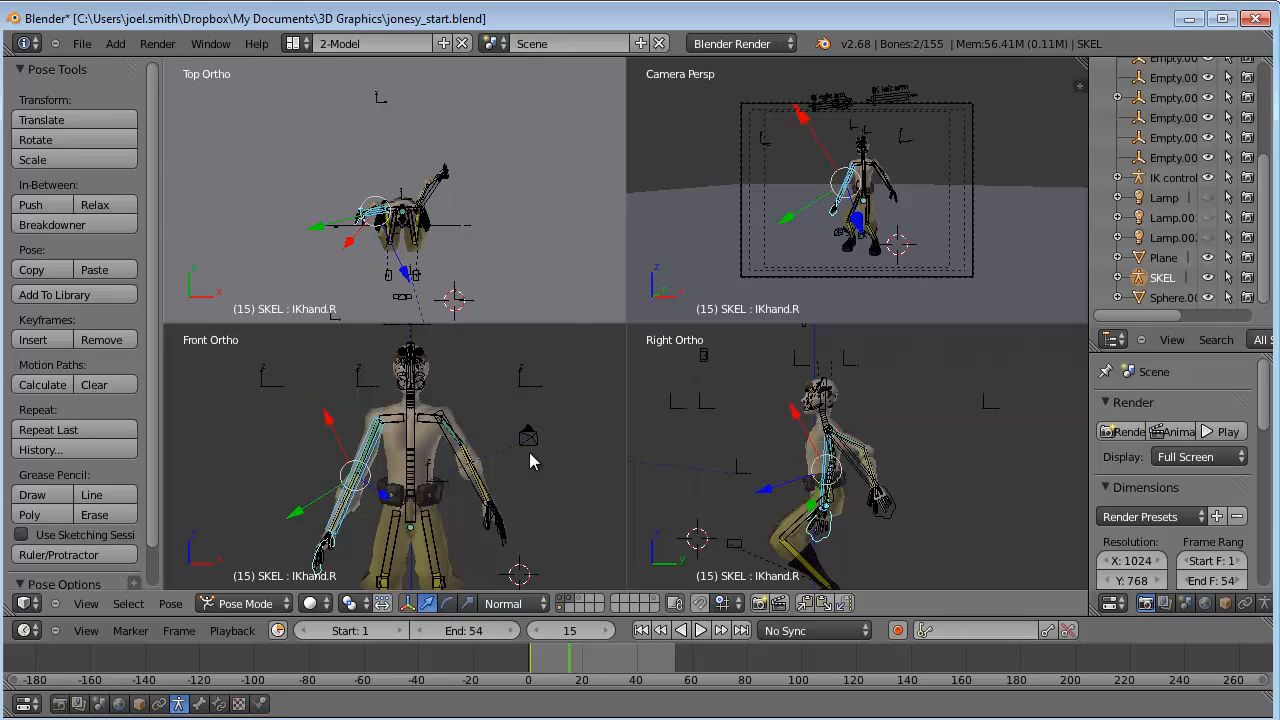
pyautogui.hotkey('ctrl', 'shift', 'v')
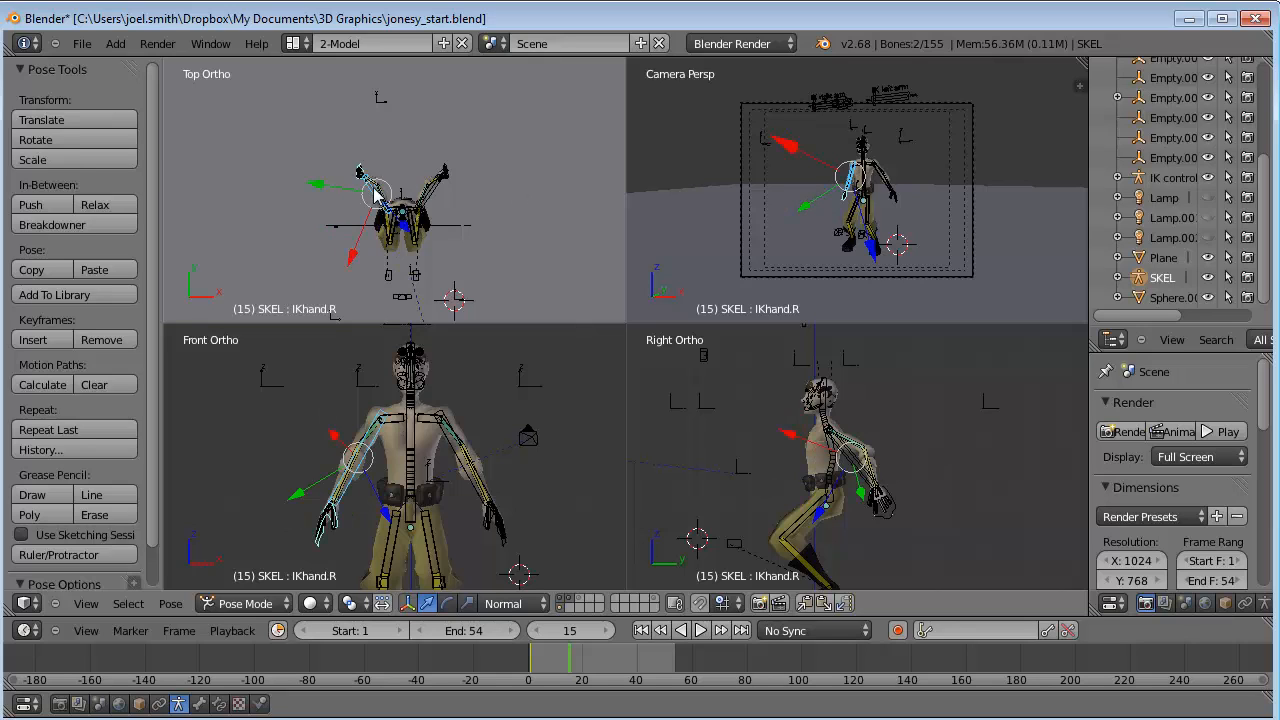
pyautogui.scroll(3, 390, 145)
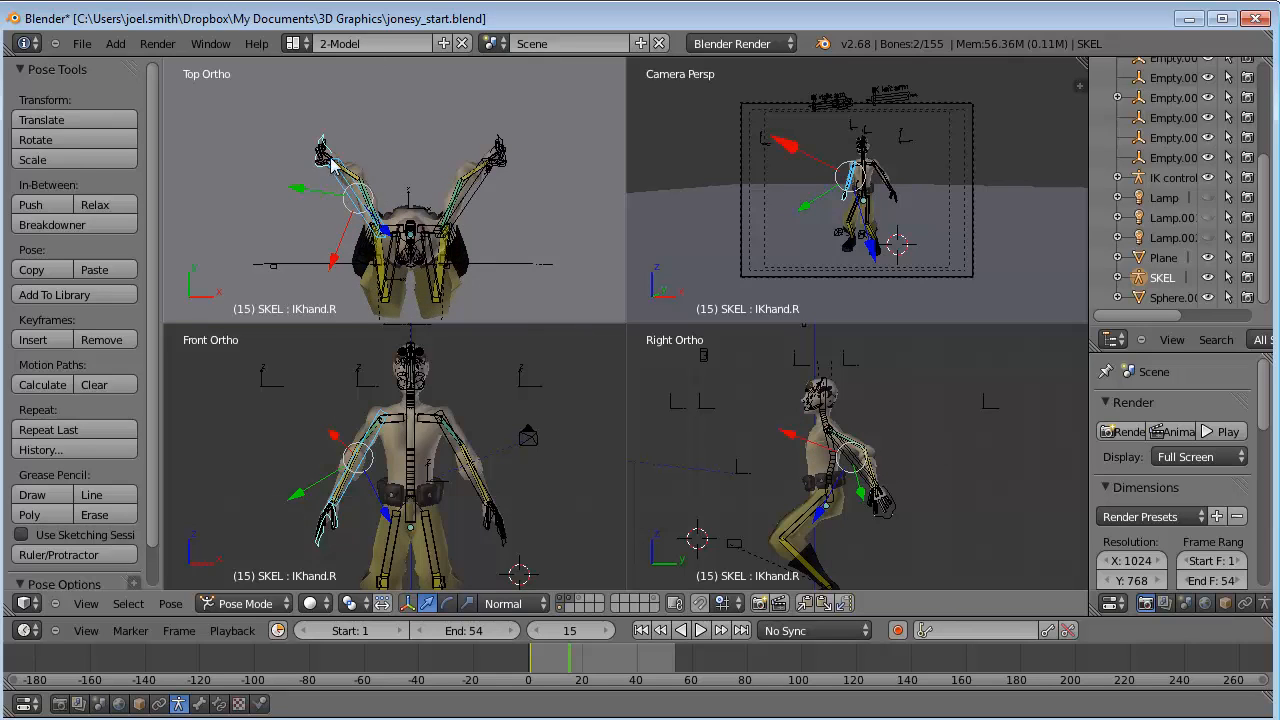
pyautogui.scroll(-1, 489, 222)
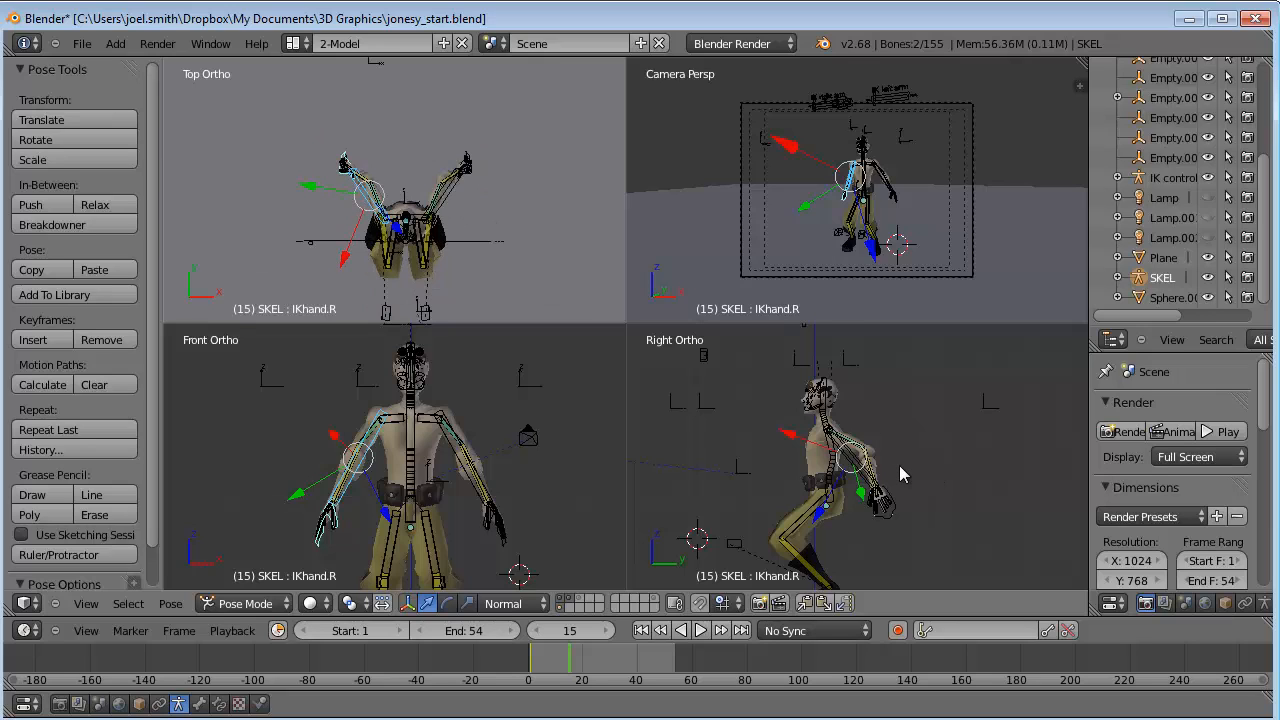
pyautogui.scroll(-3, 900, 467)
pyautogui.scroll(1, 899, 467)
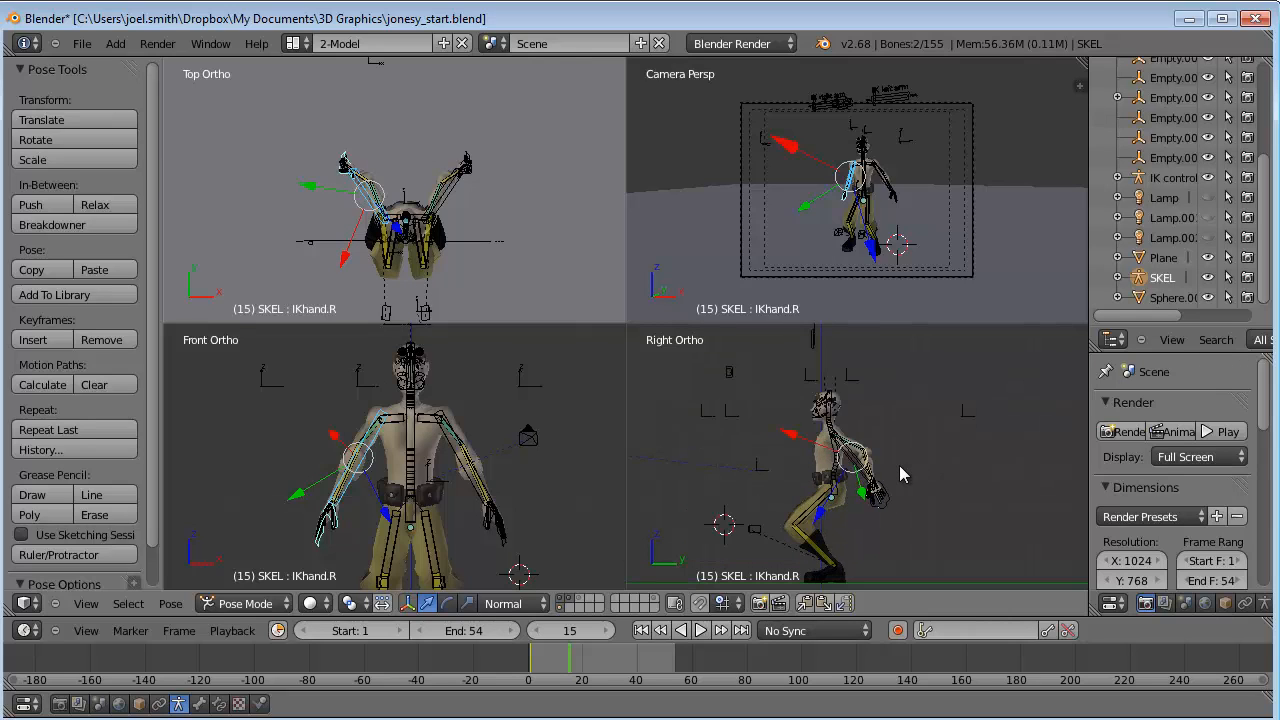
pyautogui.scroll(-1, 899, 467)
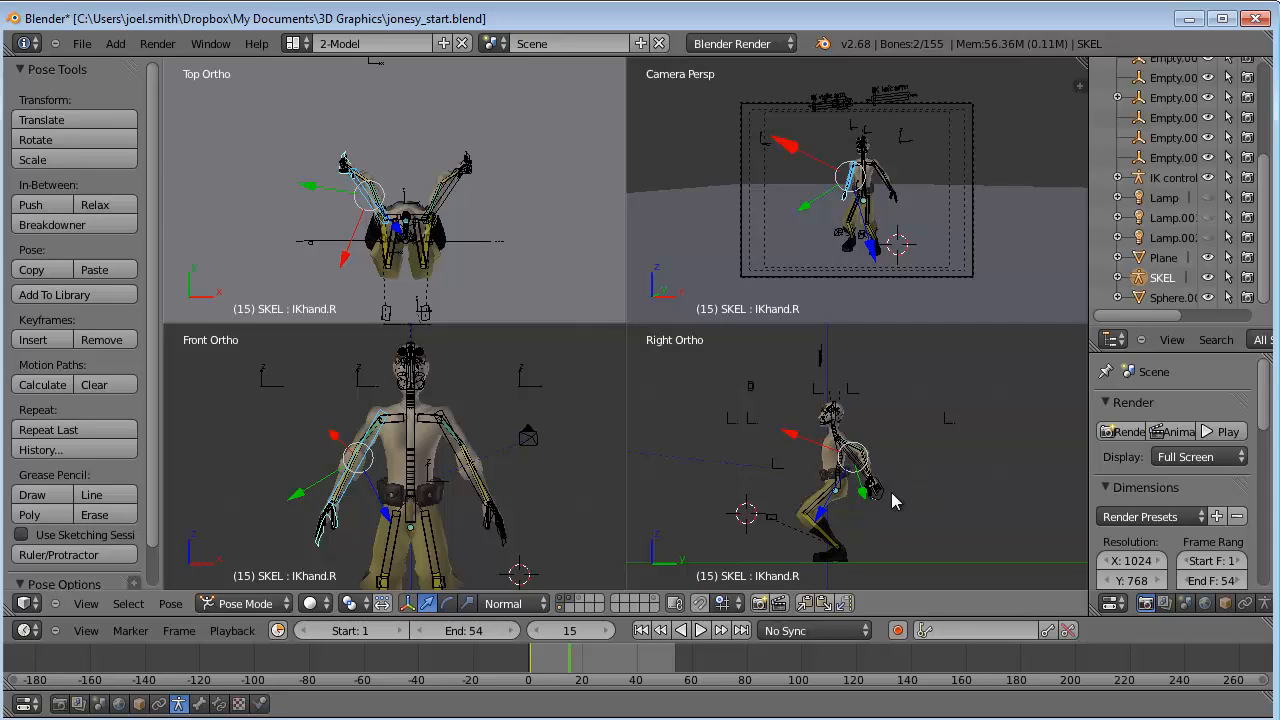
# - Select the hips, spineMid and spineTop bones together and rotate them about -20 degrees in the right side view to lean the torso forward
pyautogui.rightClick(412, 514)
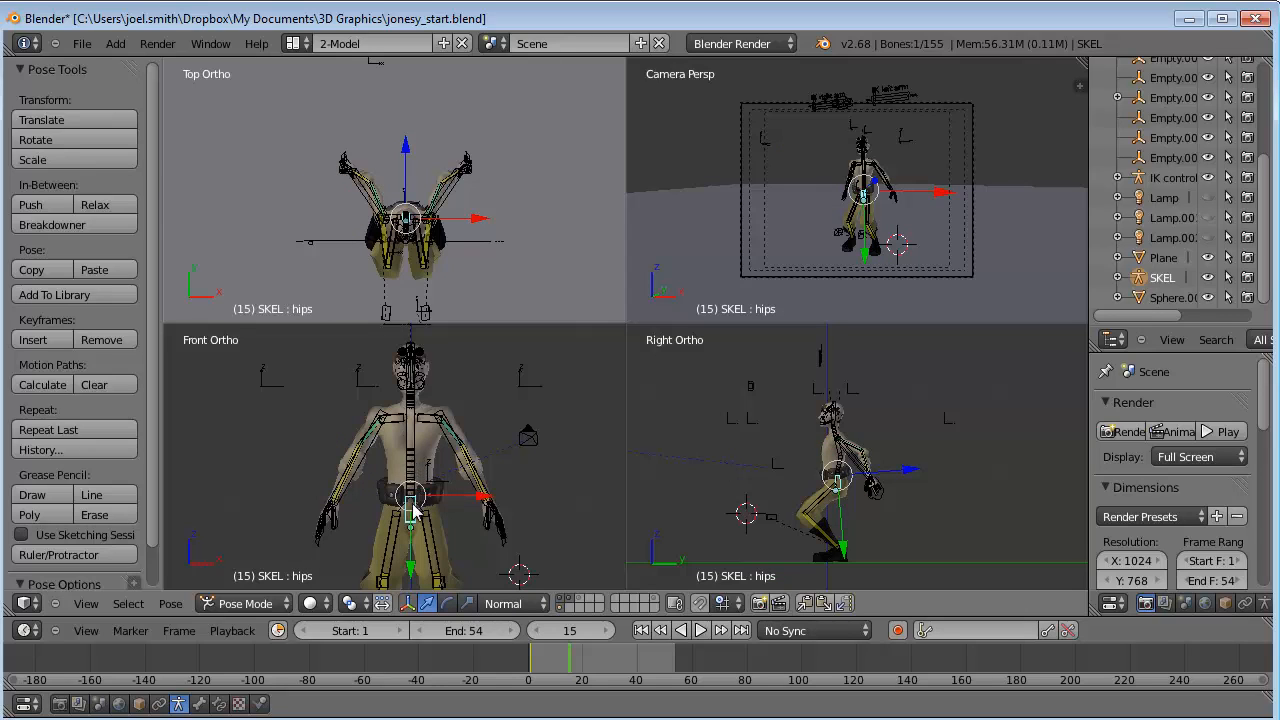
pyautogui.rightClick(415, 478)
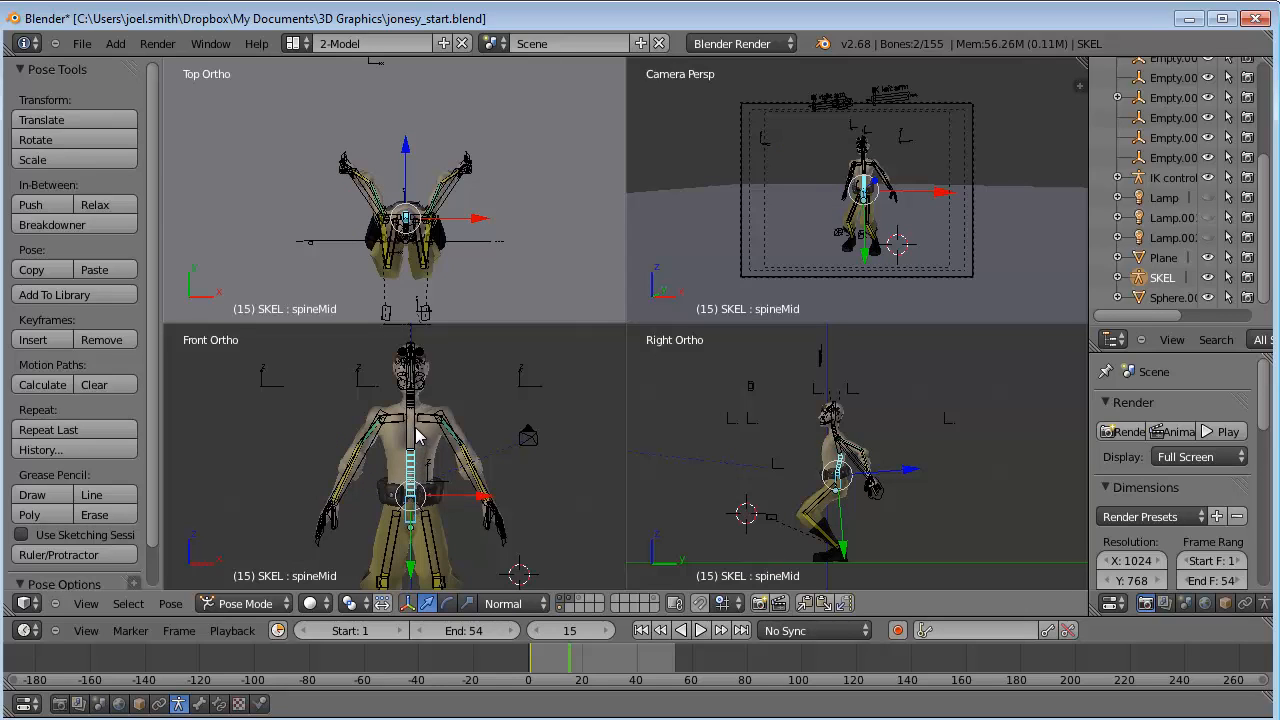
pyautogui.rightClick(413, 436)
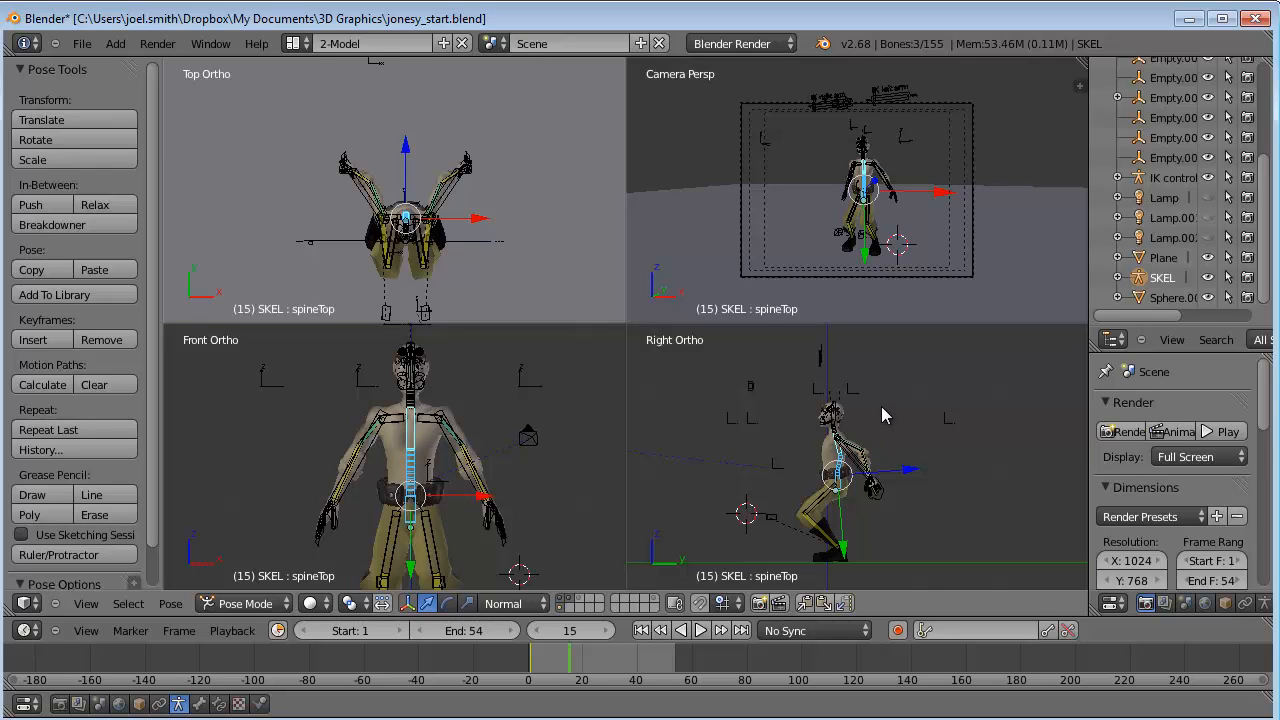
pyautogui.press('r')
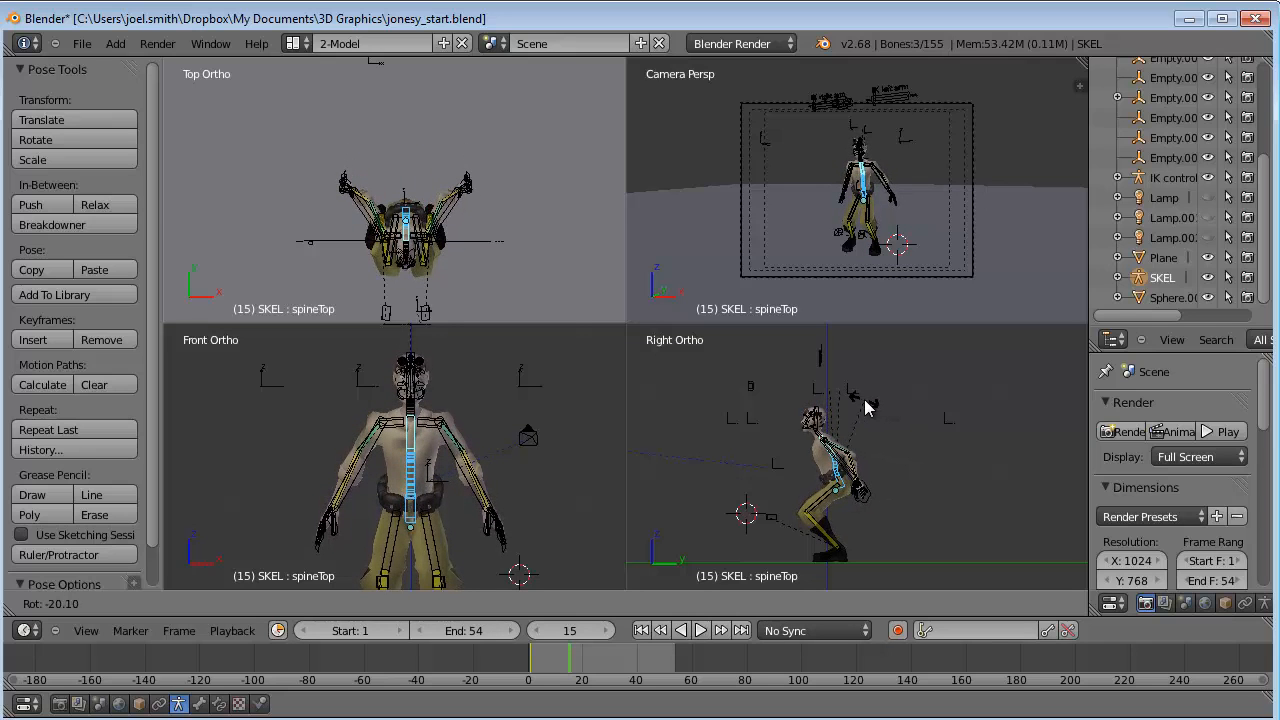
pyautogui.click(866, 406)
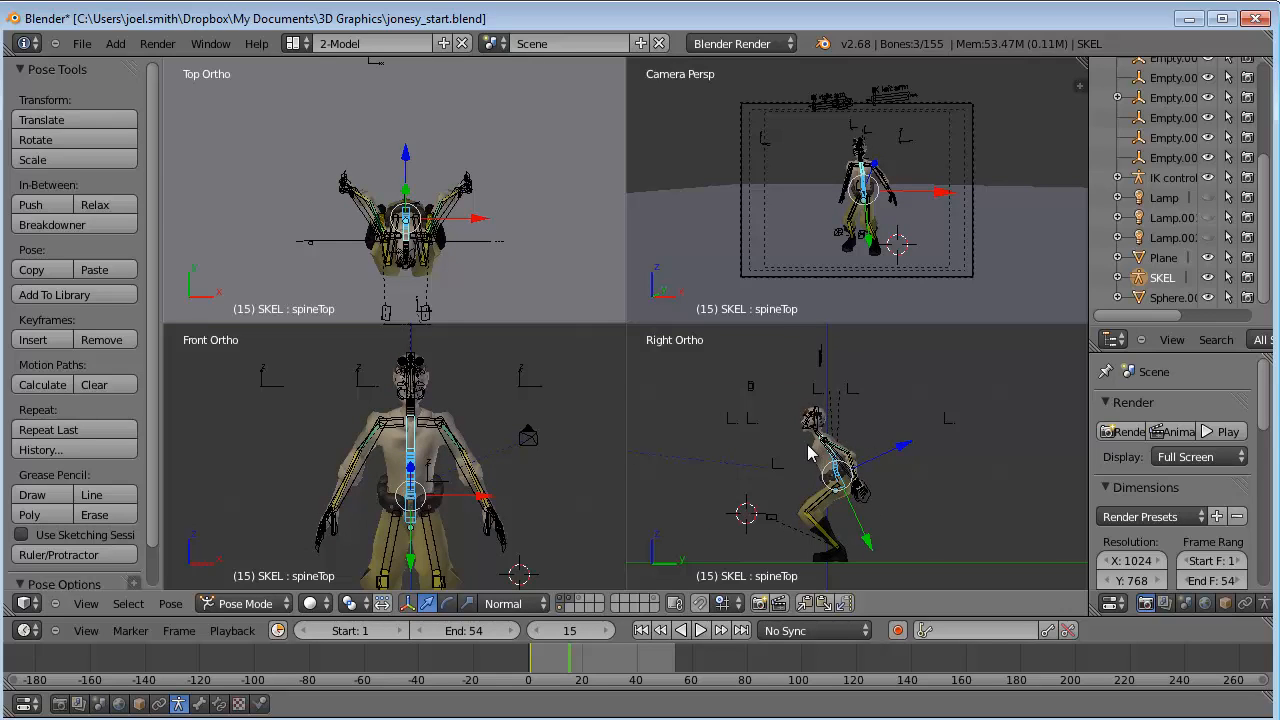
# - Rotate the head bone about -16.5 degrees in the right side view
pyautogui.scroll(3, 780, 420)
pyautogui.scroll(-1, 780, 418)
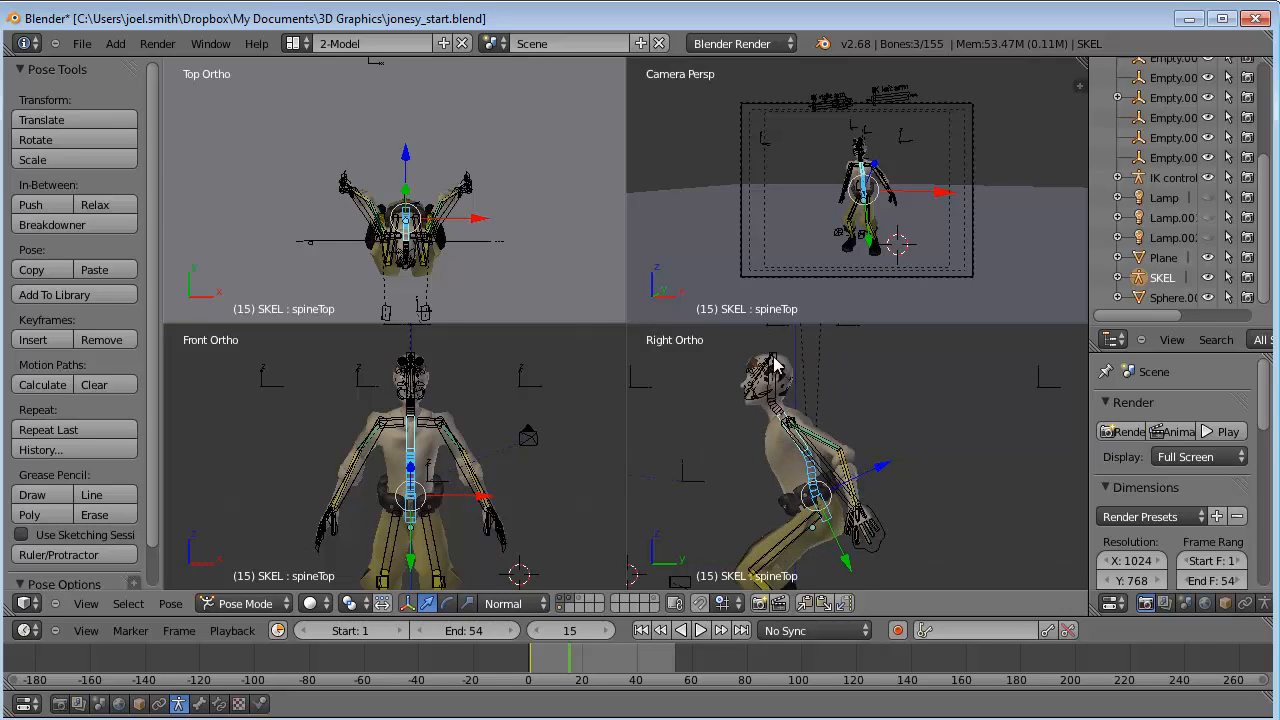
pyautogui.rightClick(774, 366)
pyautogui.press('r')
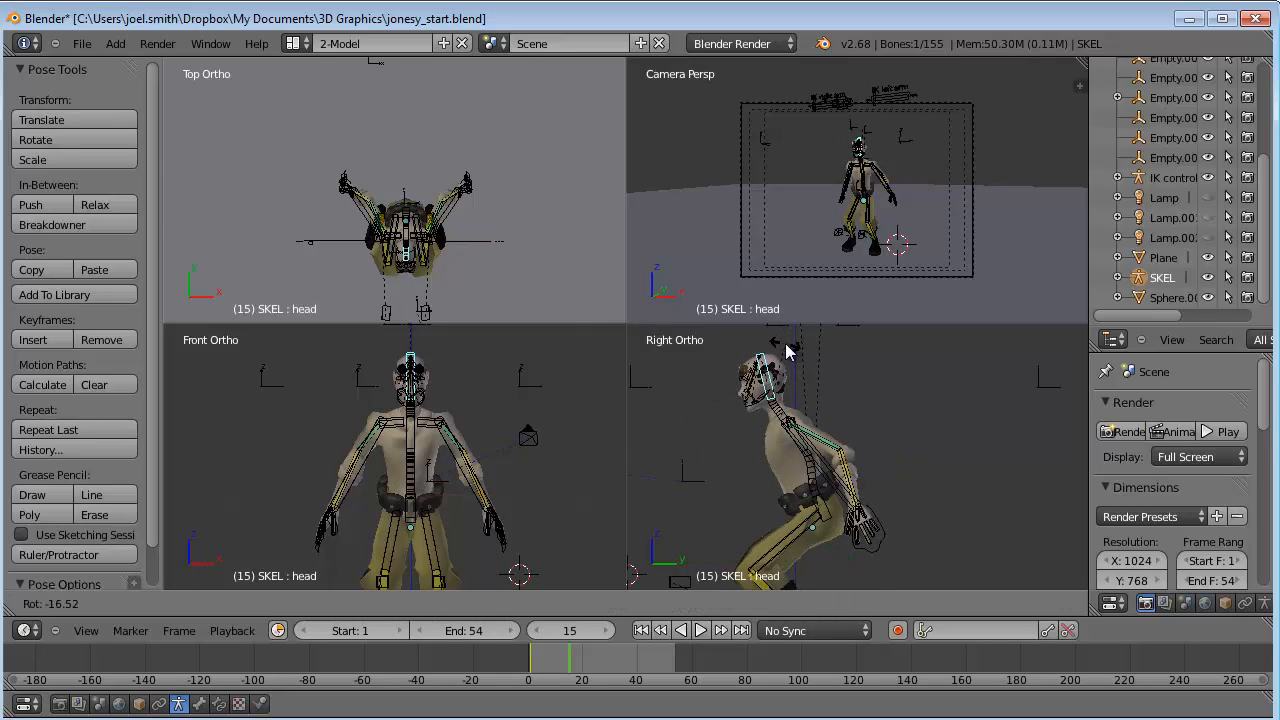
pyautogui.click(788, 350)
pyautogui.scroll(-3, 885, 471)
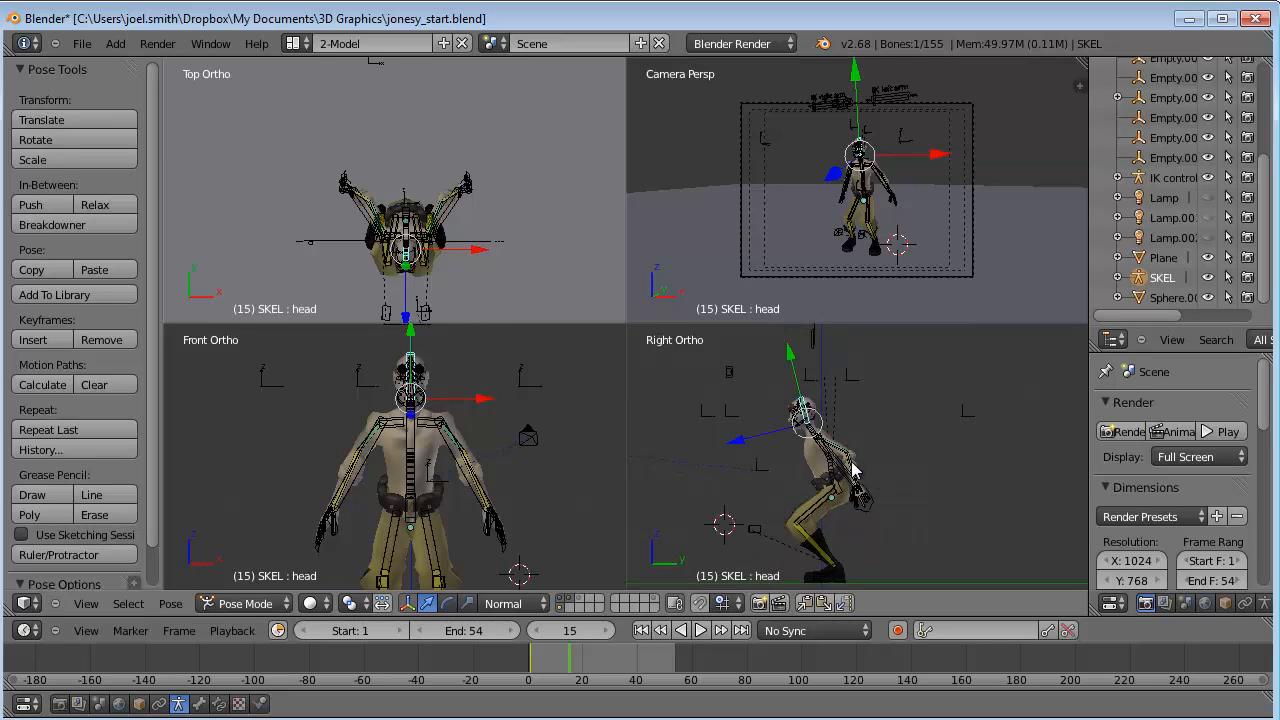
pyautogui.rightClick(852, 474)
pyautogui.press('r')
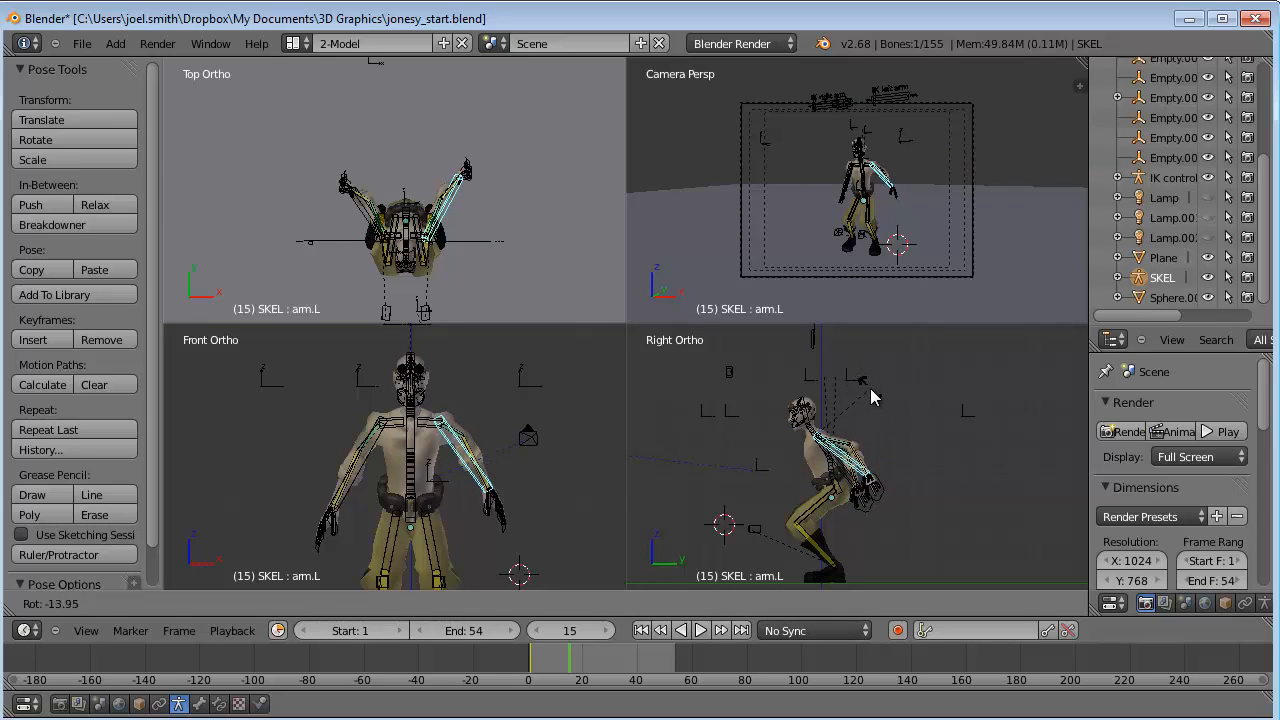
pyautogui.click(872, 397)
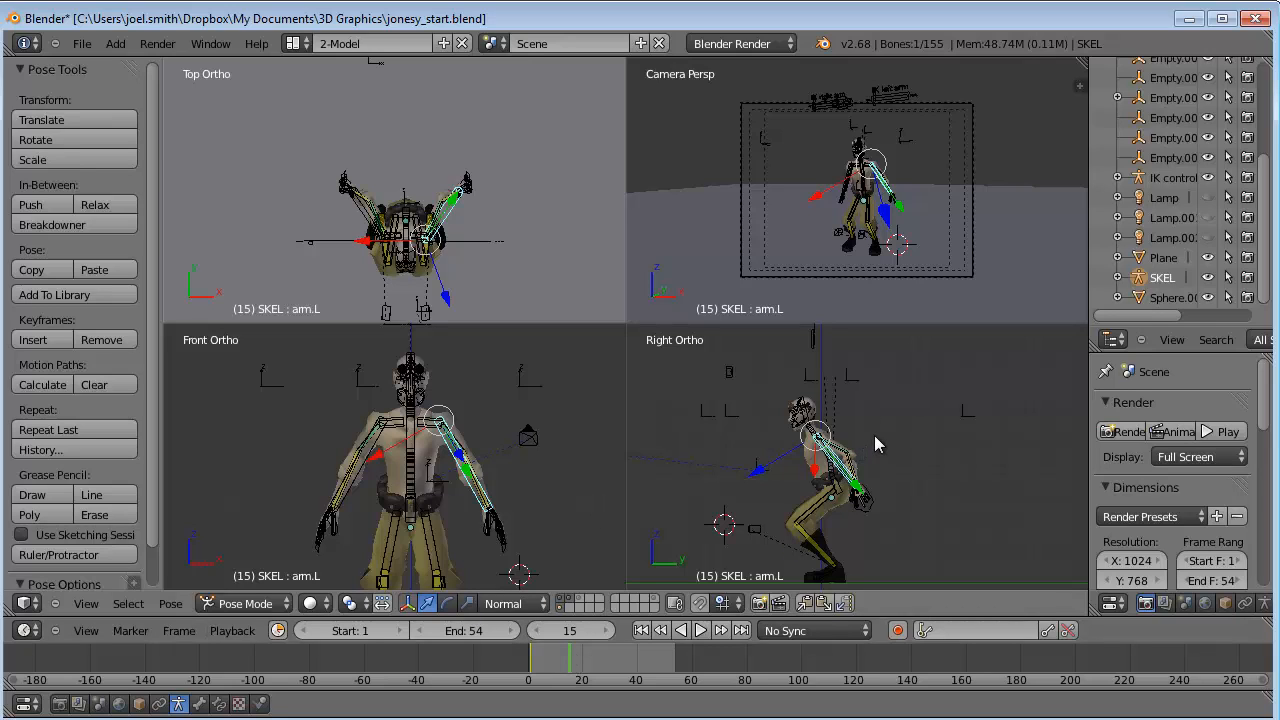
# - Select all bones of the rig and insert an Available keyframe for them at frame 15
pyautogui.press('a')
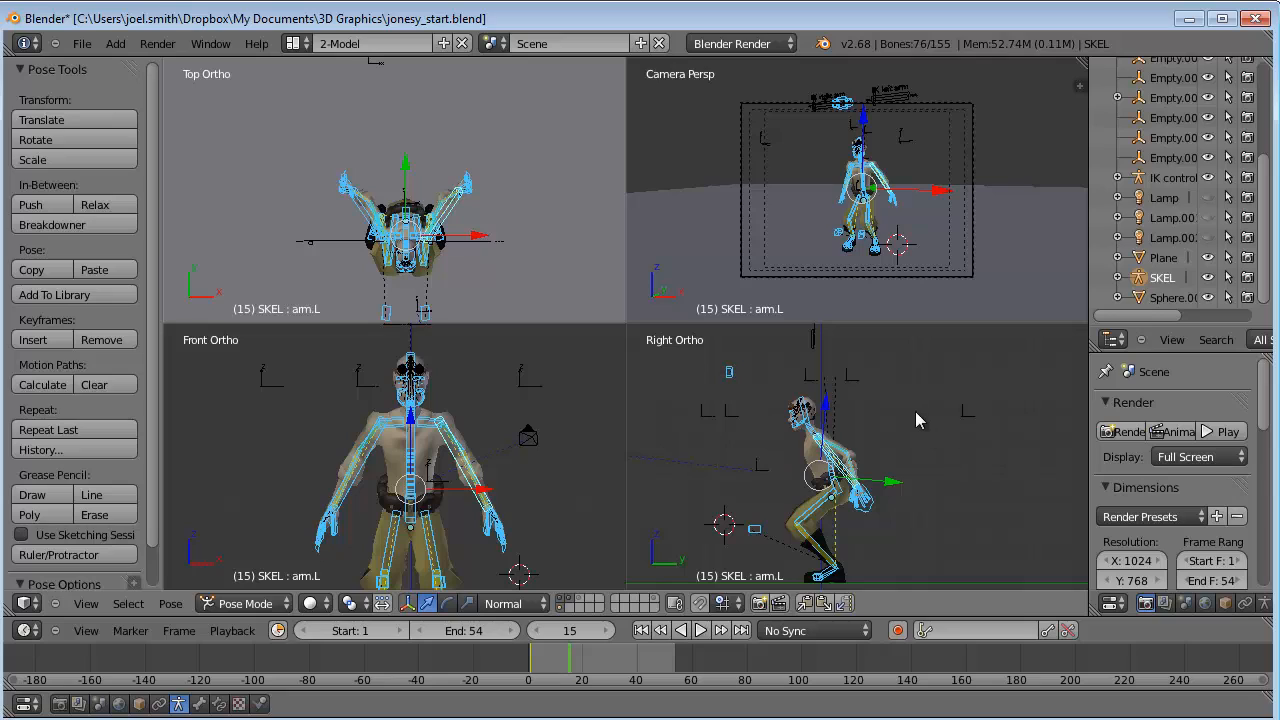
pyautogui.press('i')
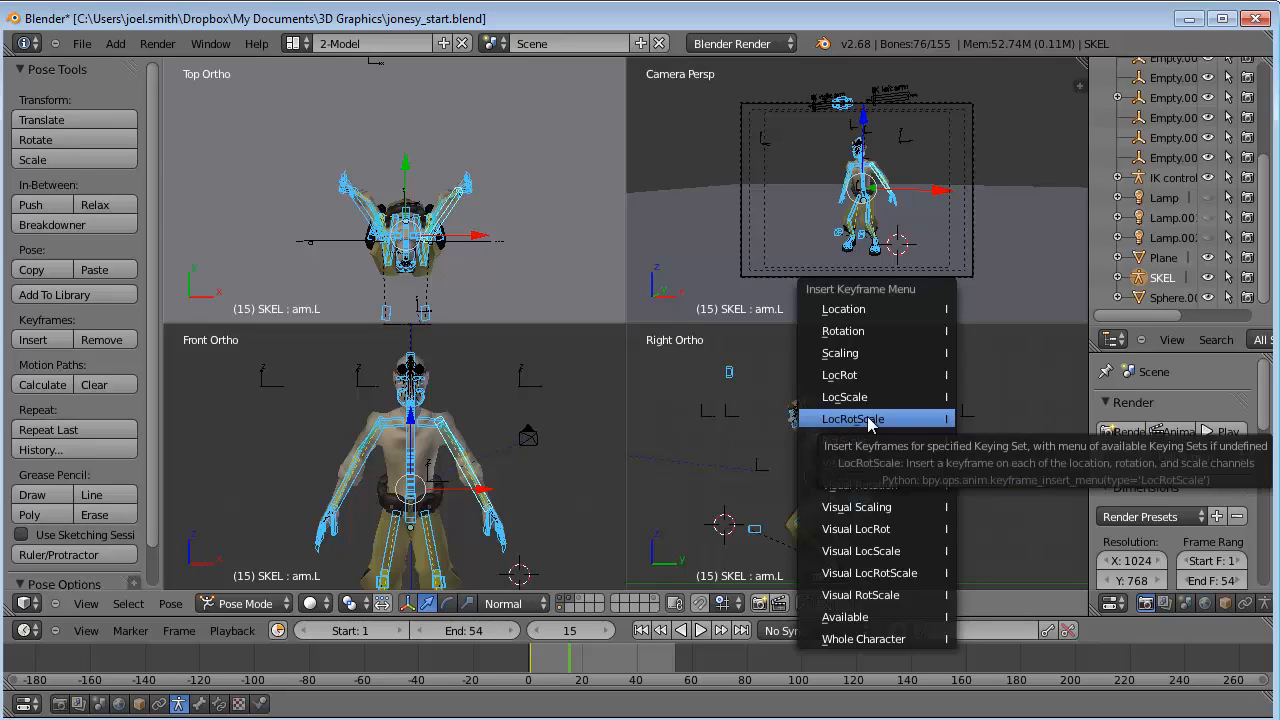
pyautogui.click(845, 617)
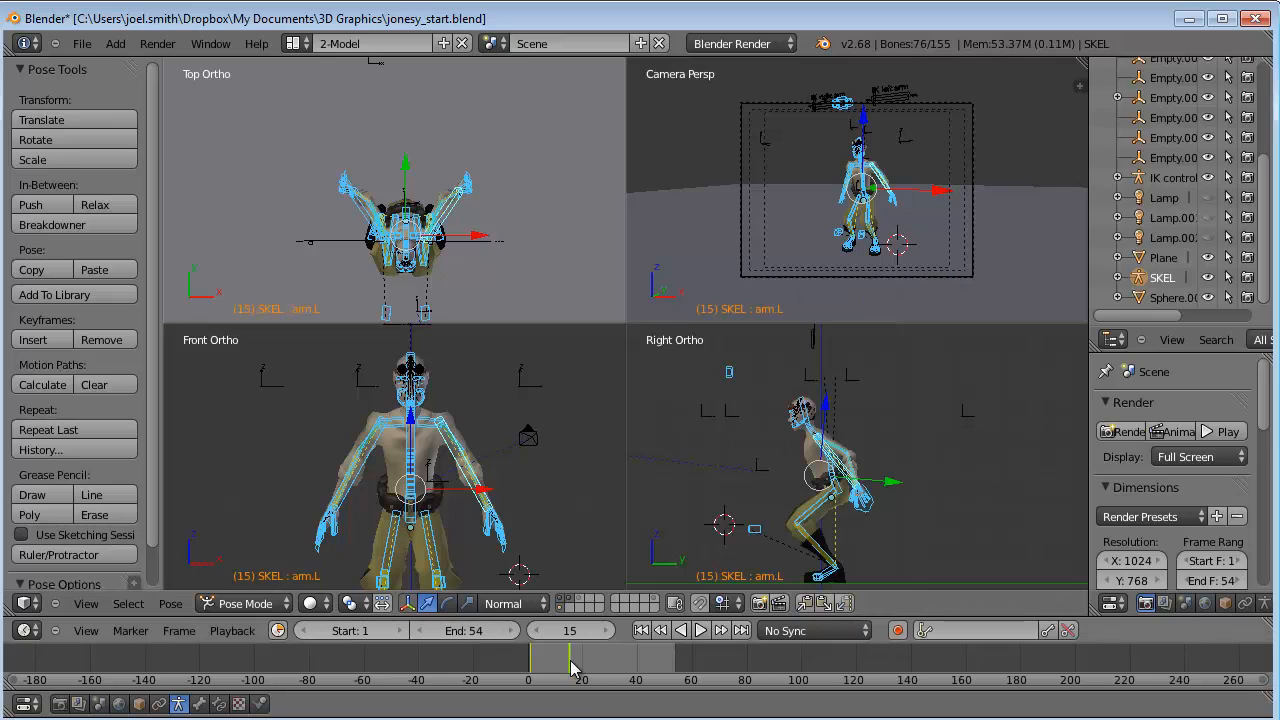
pyautogui.moveTo(570, 663)
pyautogui.mouseDown()
pyautogui.moveTo(531, 673)
pyautogui.moveTo(570, 671)
pyautogui.mouseUp()
# - Select the eyeTarget bone and move it down along the Z axis until it is level with the head
pyautogui.scroll(4, 402, 368)
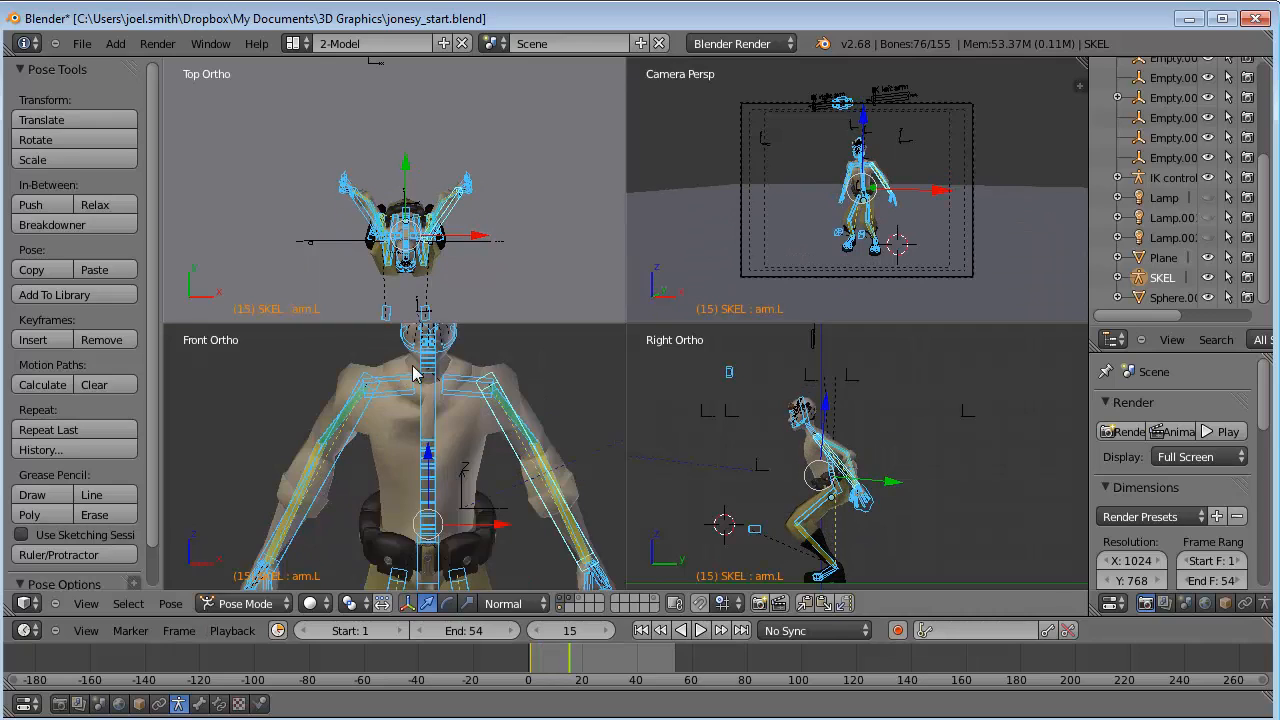
pyautogui.keyDown('shift'); pyautogui.moveTo(489, 367); pyautogui.dragTo(483, 459, button='middle'); pyautogui.keyUp('shift')
pyautogui.scroll(-1, 483, 467)
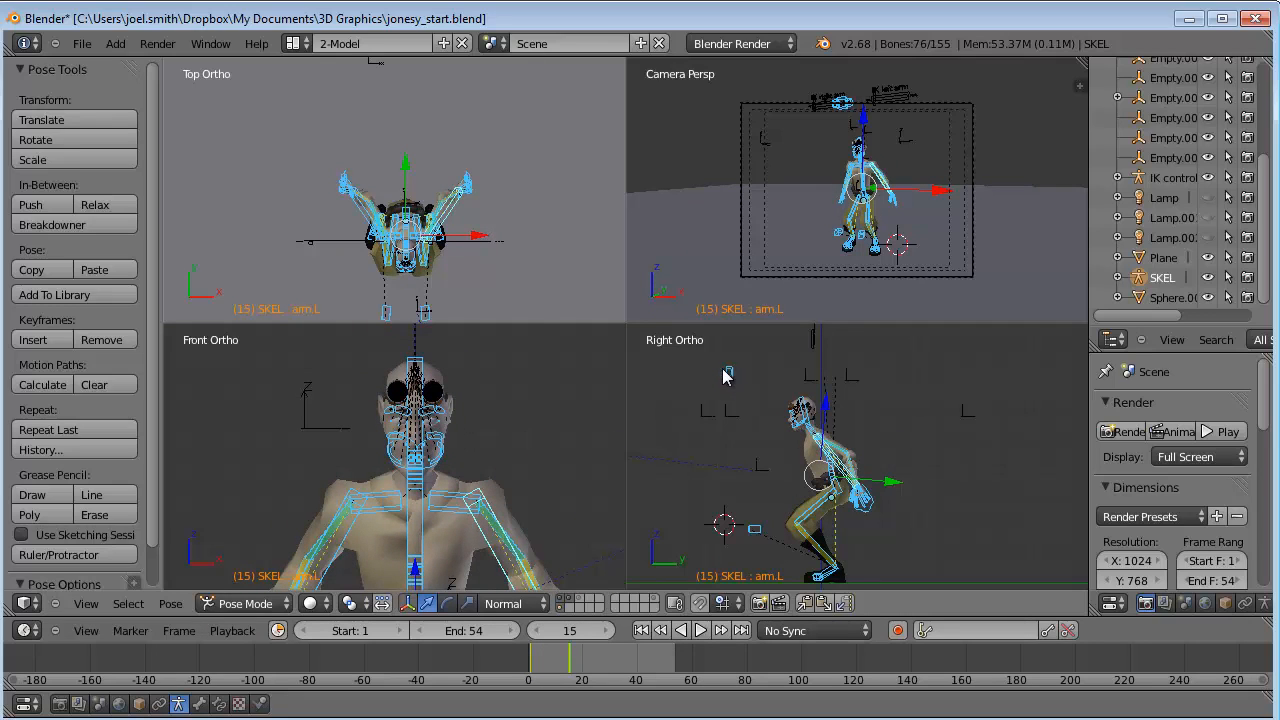
pyautogui.scroll(3, 730, 375)
pyautogui.rightClick(729, 372)
pyautogui.scroll(-5, 405, 400)
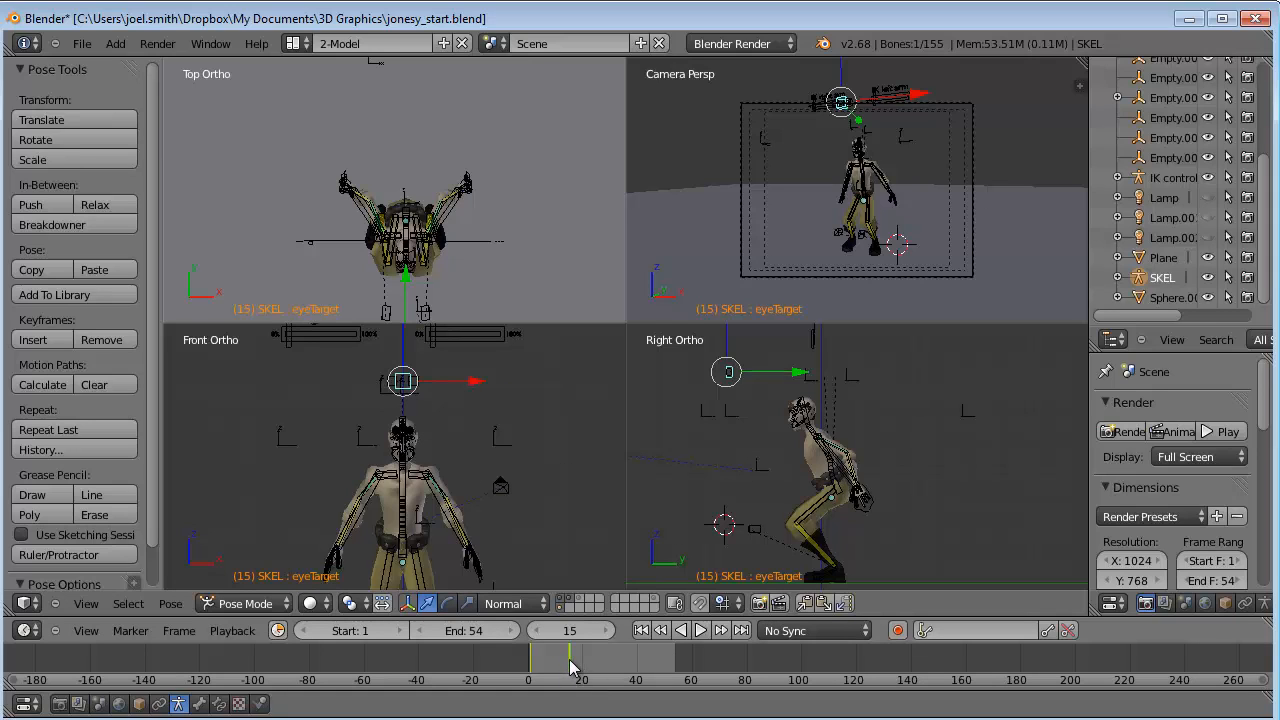
pyautogui.moveTo(569, 656); pyautogui.dragTo(572, 658)
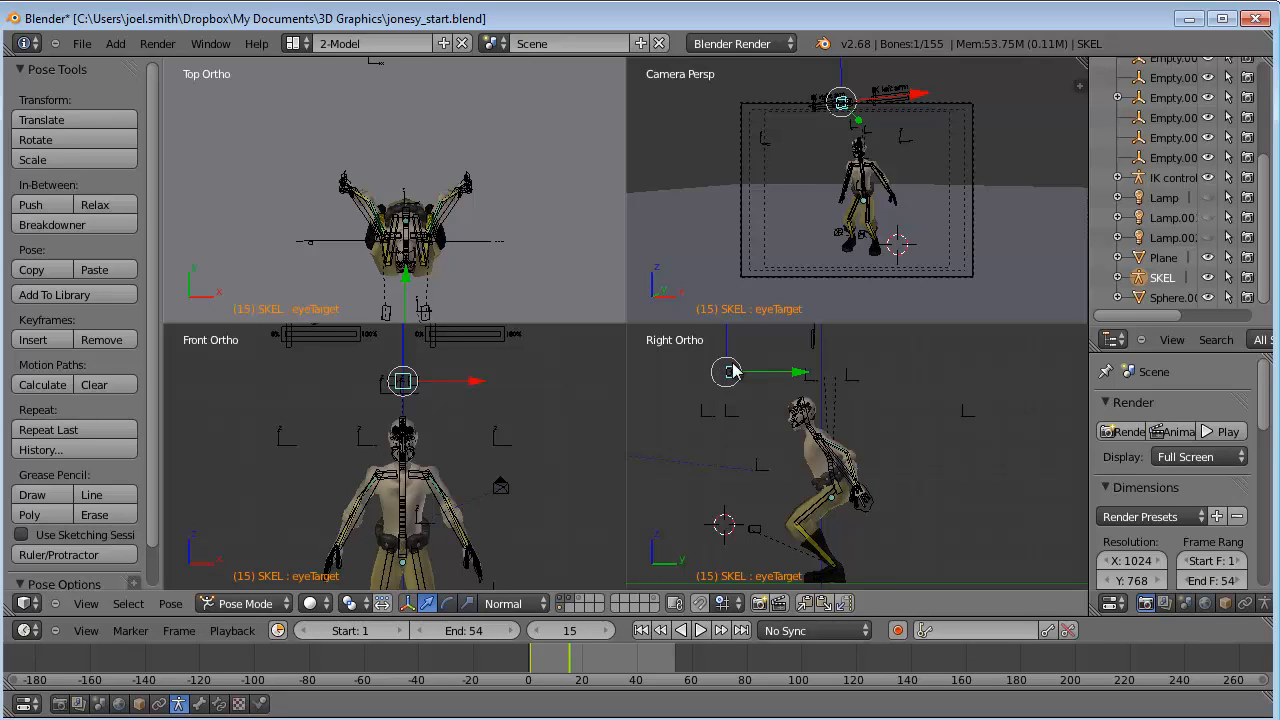
pyautogui.scroll(-2, 451, 429)
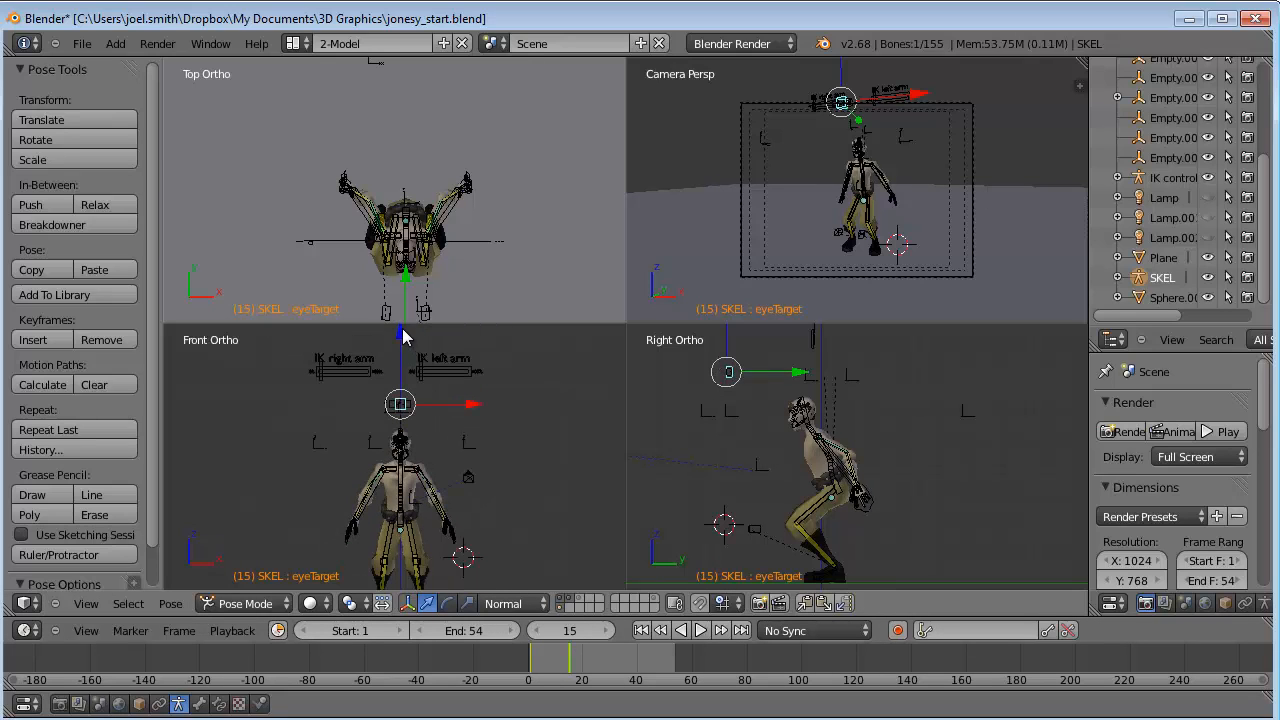
pyautogui.press('g')
pyautogui.press('z')
pyautogui.press('z')
pyautogui.click(396, 372)
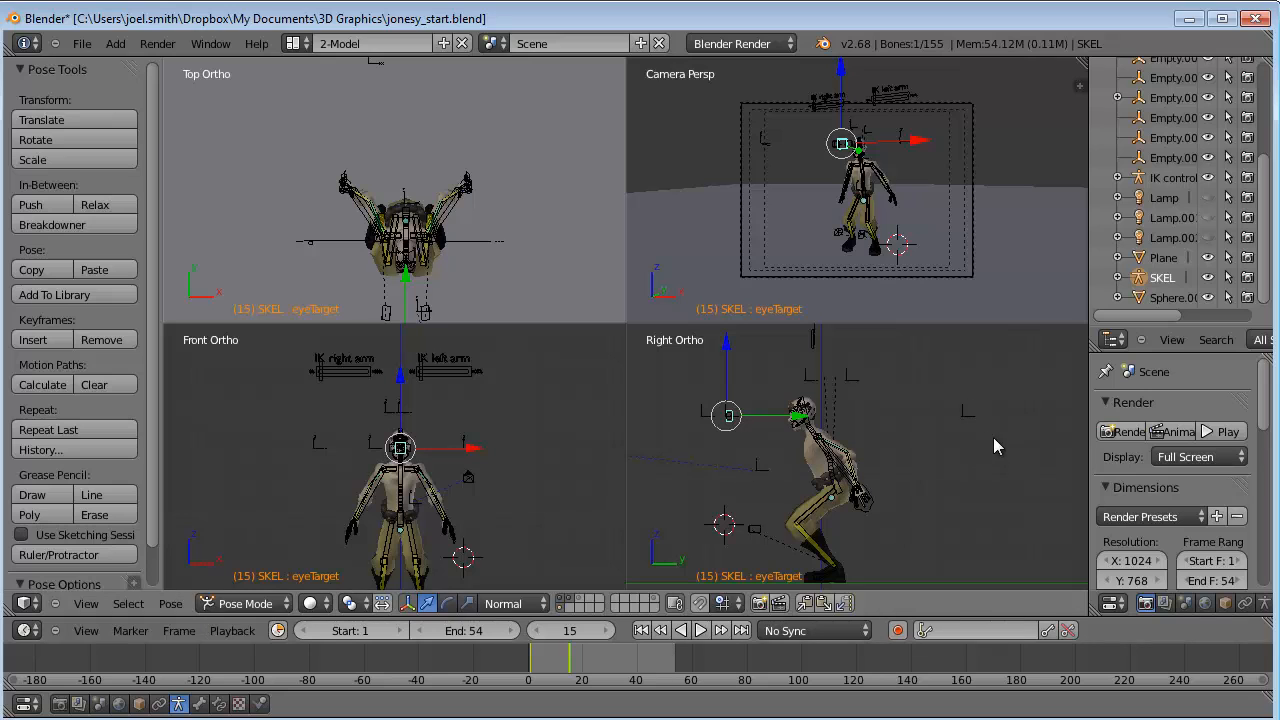
# - Insert a keyframe for the repositioned eyeTarget bone at frame 15
pyautogui.press('i')
pyautogui.click(932, 437)
pyautogui.moveTo(575, 662)
pyautogui.mouseDown()
pyautogui.moveTo(534, 665)
pyautogui.moveTo(586, 676)
pyautogui.moveTo(531, 677)
pyautogui.moveTo(573, 672)
pyautogui.mouseUp()
# - Select the foot.L bone and rotate it about -28 degrees in the right side view to lift the heel
pyautogui.scroll(4, 840, 538)
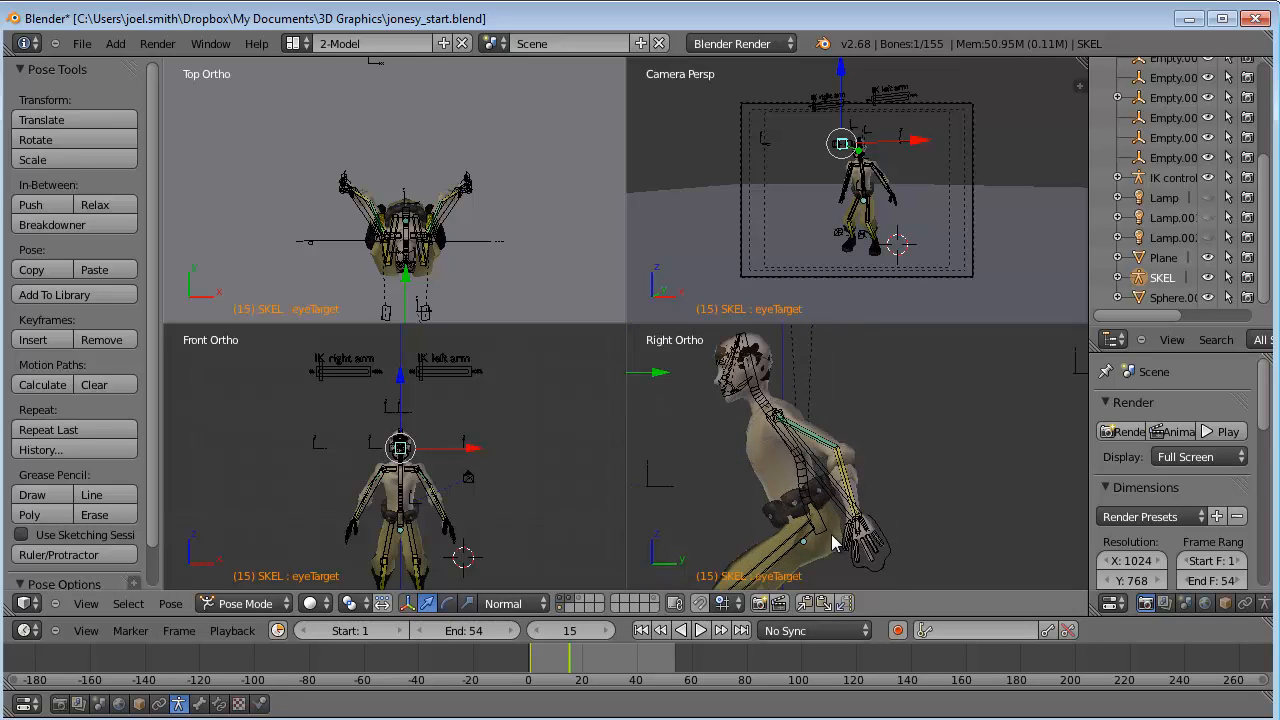
pyautogui.scroll(-5, 832, 540)
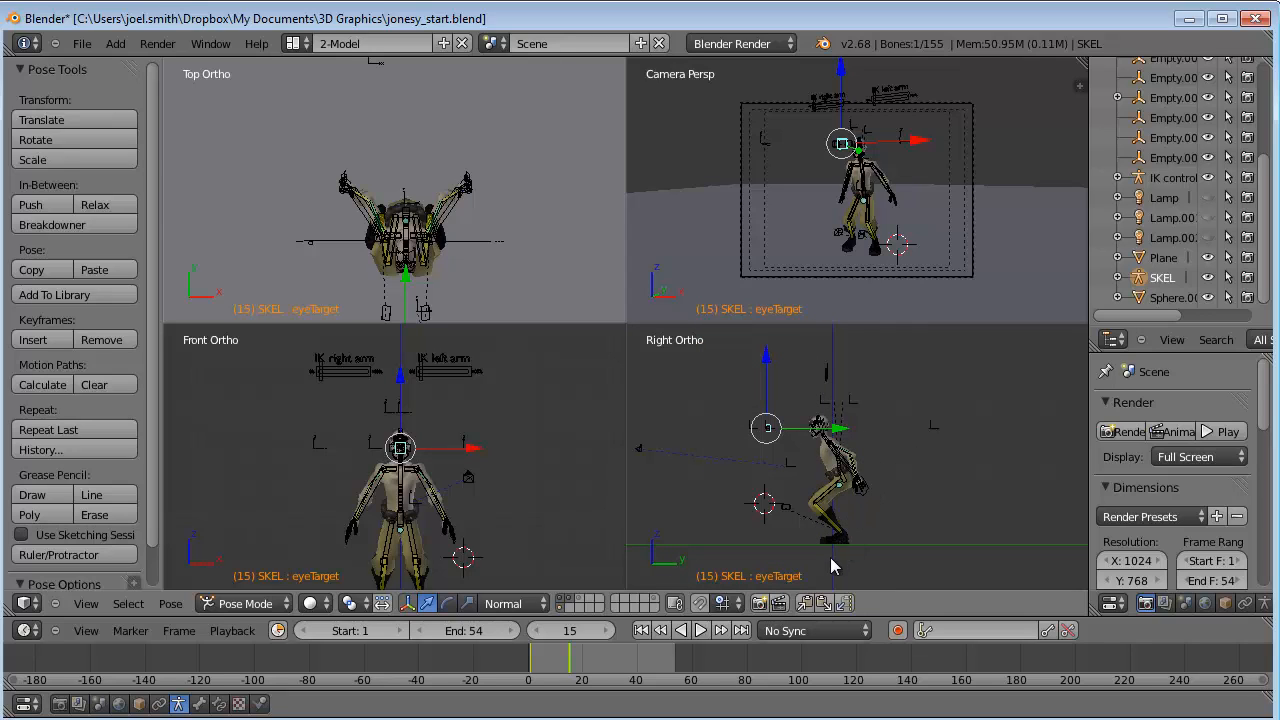
pyautogui.scroll(8, 830, 490)
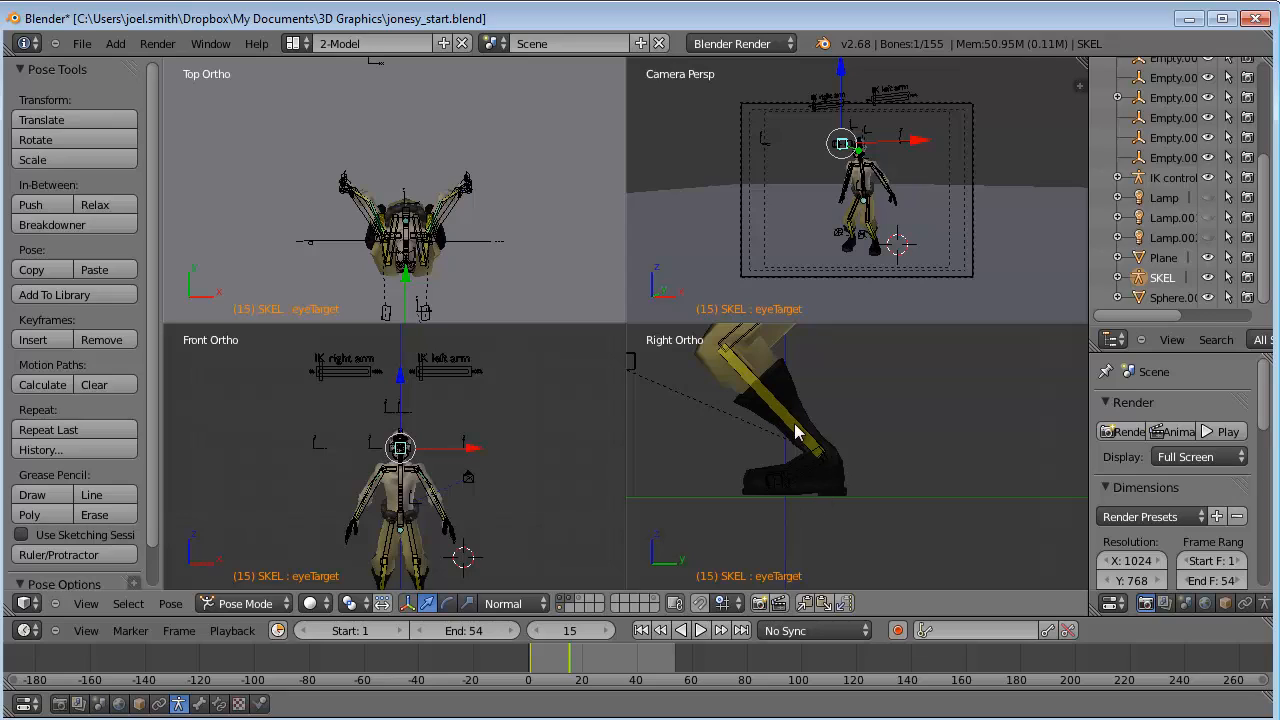
pyautogui.rightClick(810, 472)
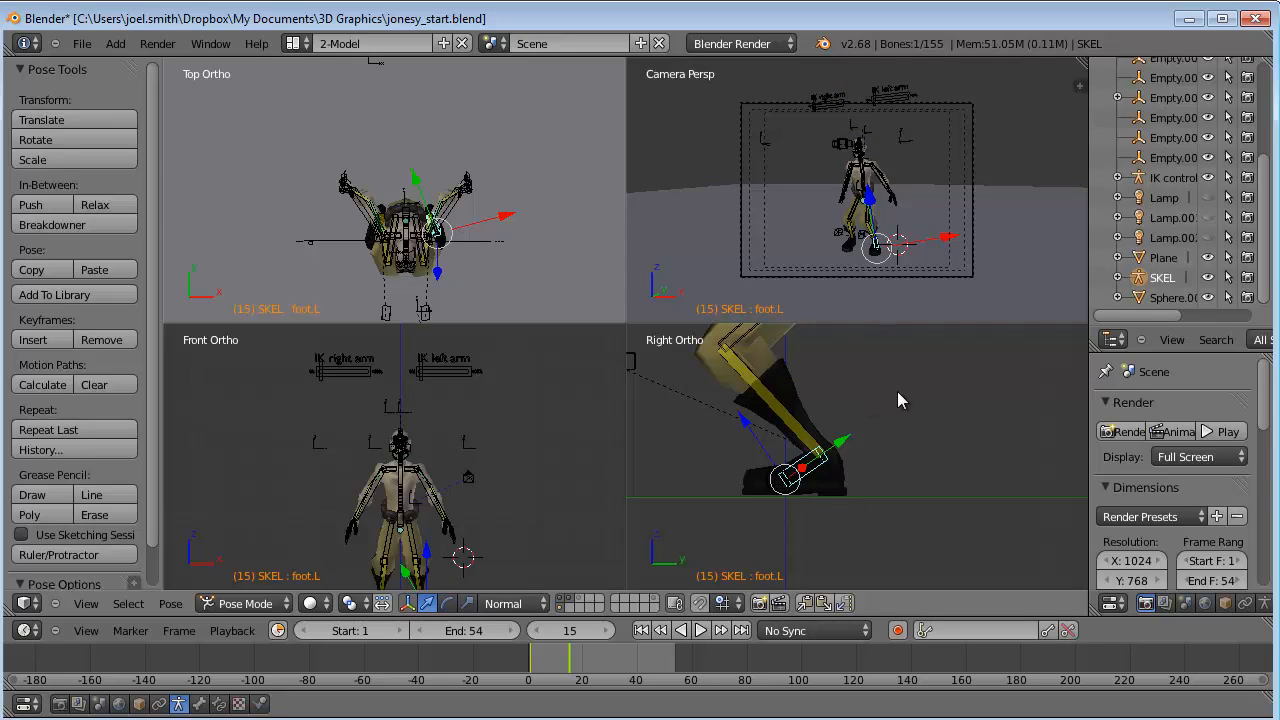
pyautogui.press('r')
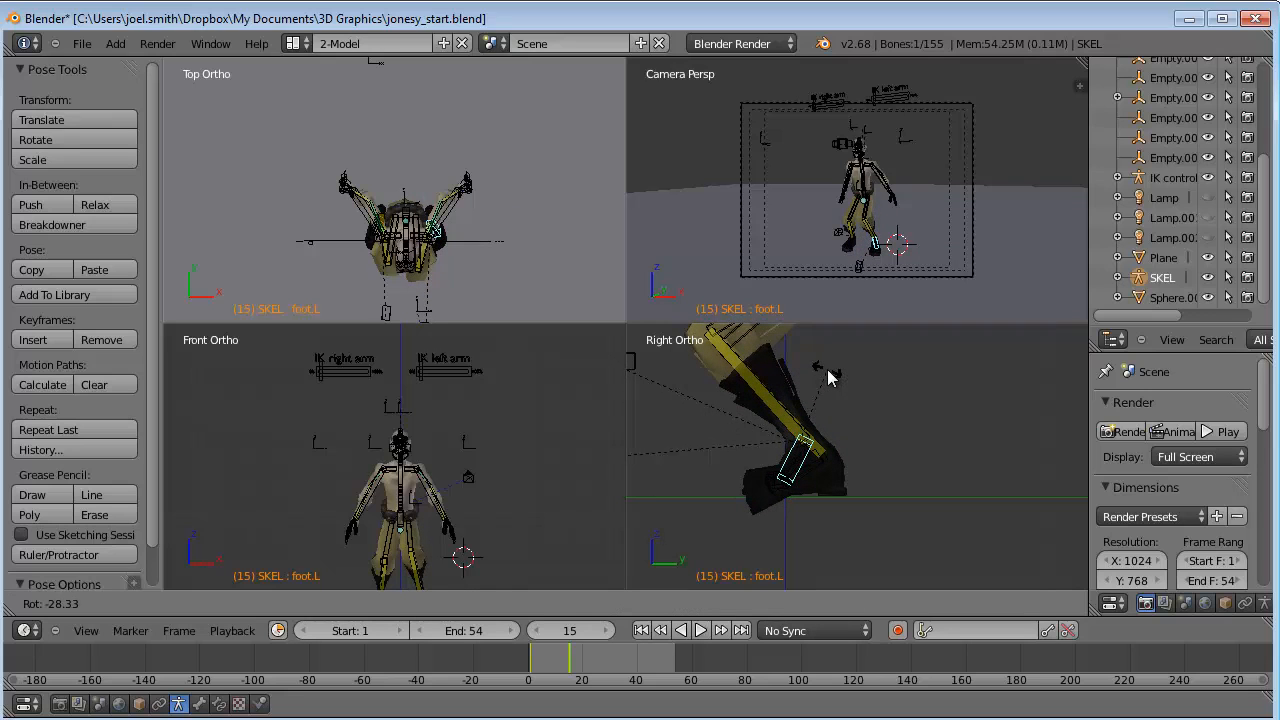
pyautogui.click(828, 376)
# - Select the midToe.L bone and rotate it about 25 degrees in the right side view so the toes lie flat on the ground
pyautogui.hotkey('ctrl', 'Up')
pyautogui.moveTo(586, 437); pyautogui.dragTo(672, 488, button='middle')
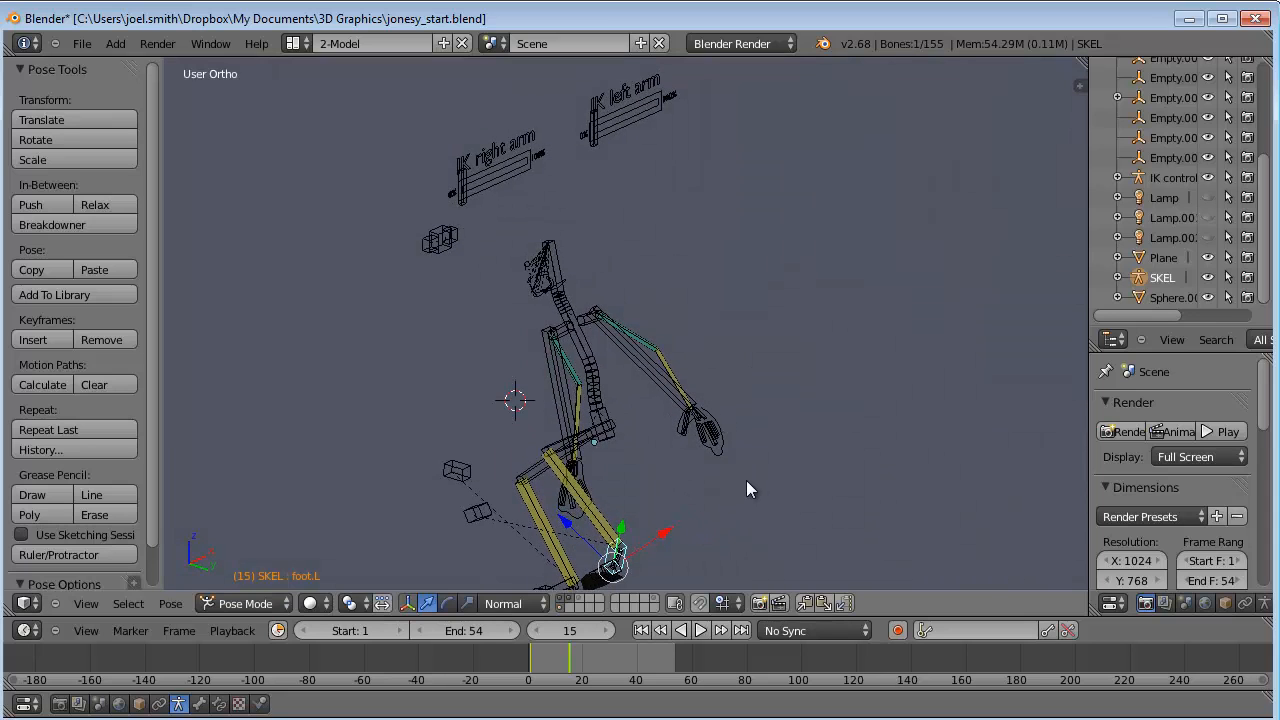
pyautogui.moveTo(727, 524); pyautogui.dragTo(690, 484, button='middle')
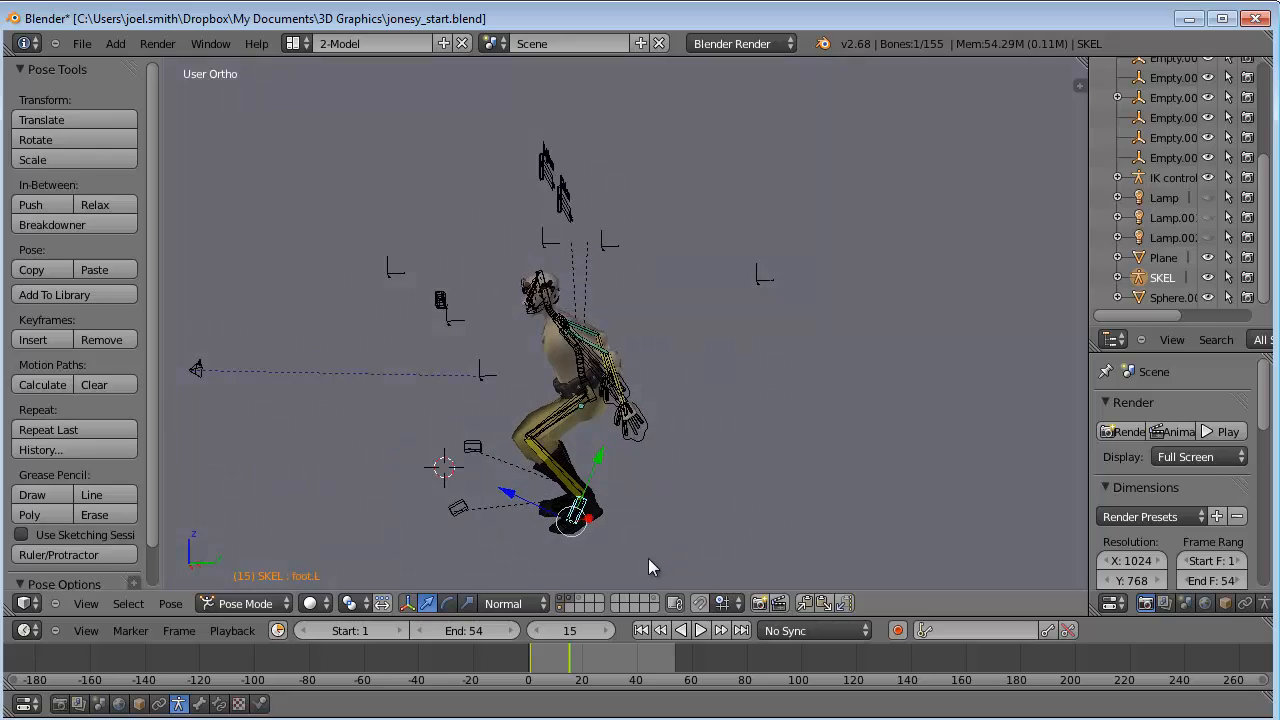
pyautogui.keyDown('shift'); pyautogui.moveTo(647, 558); pyautogui.dragTo(658, 437, button='middle'); pyautogui.keyUp('shift')
pyautogui.scroll(5, 633, 431)
pyautogui.keyDown('shift'); pyautogui.moveTo(658, 517); pyautogui.dragTo(501, 510, button='middle'); pyautogui.keyUp('shift')
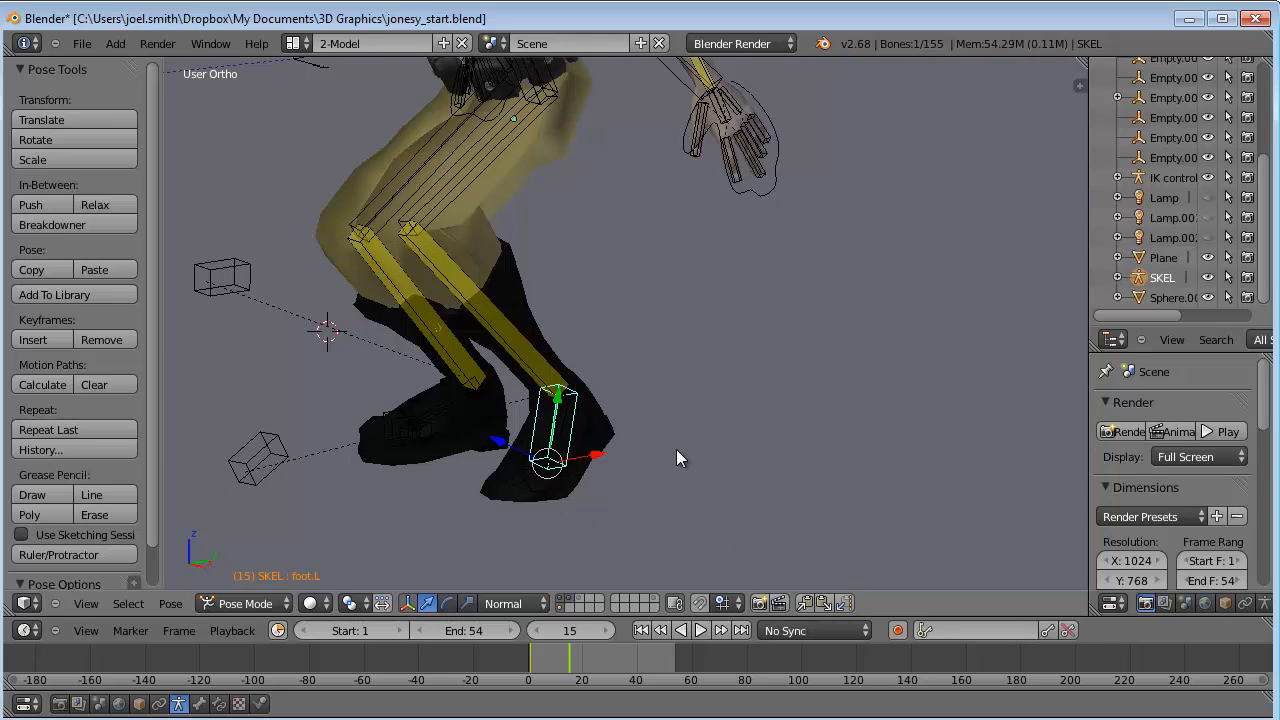
pyautogui.rightClick(522, 481)
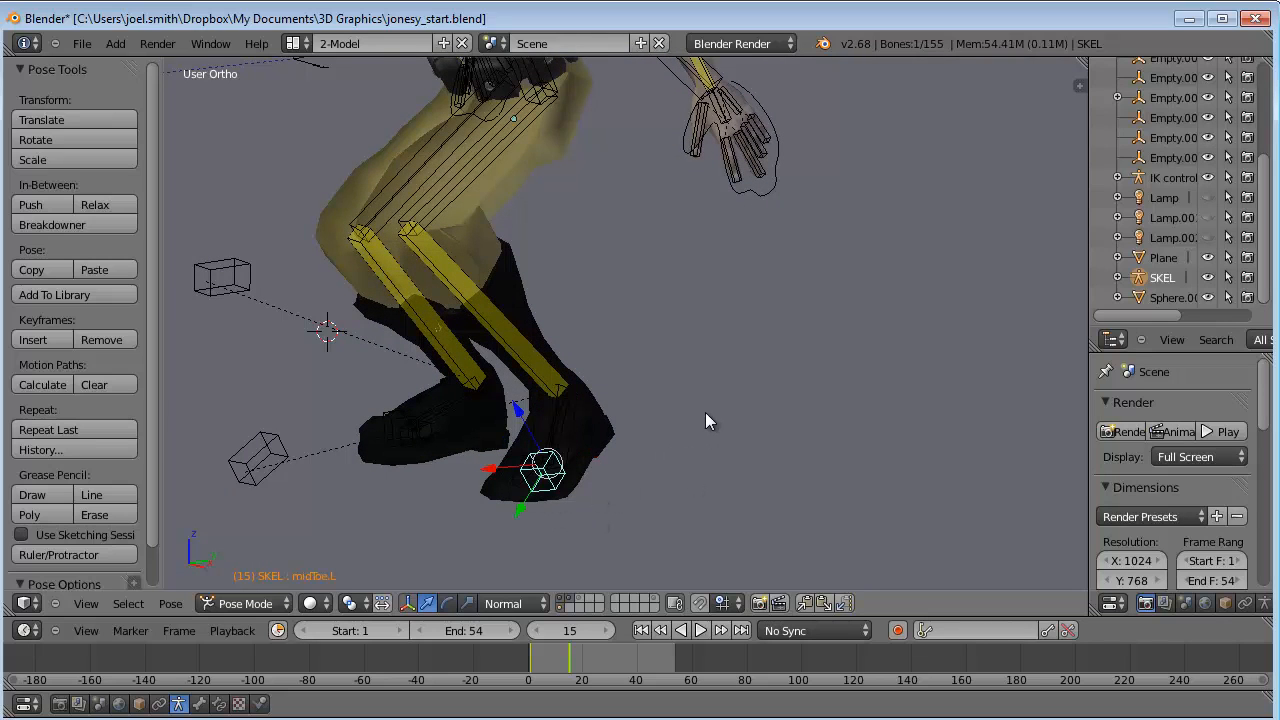
pyautogui.hotkey('ctrl', 'alt', 'q')
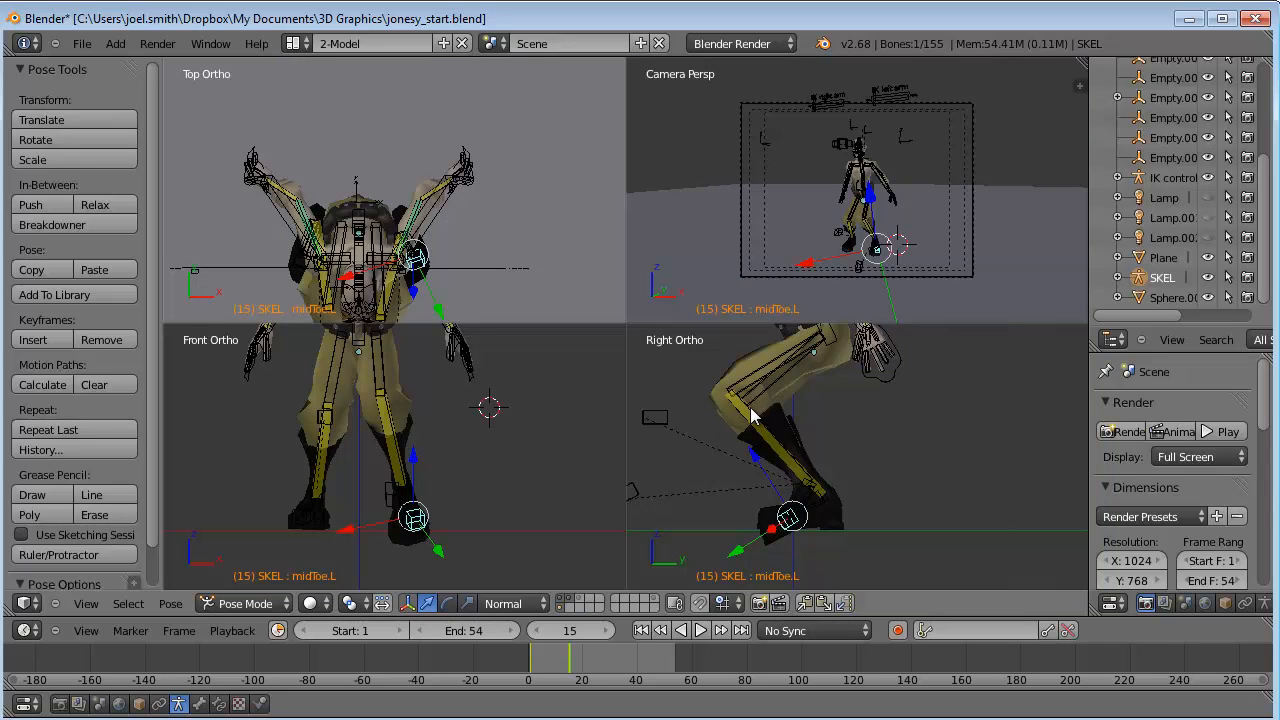
pyautogui.hotkey('ctrl', 'alt', 'q')
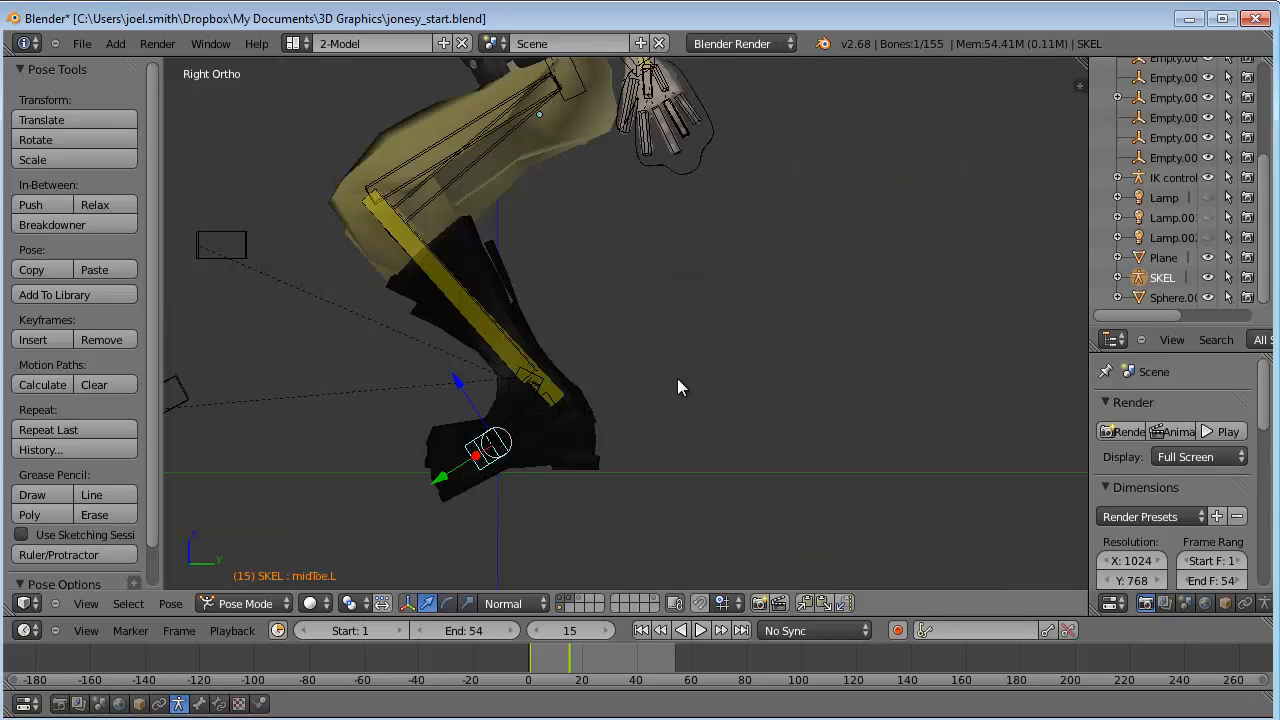
pyautogui.press('KP_1')
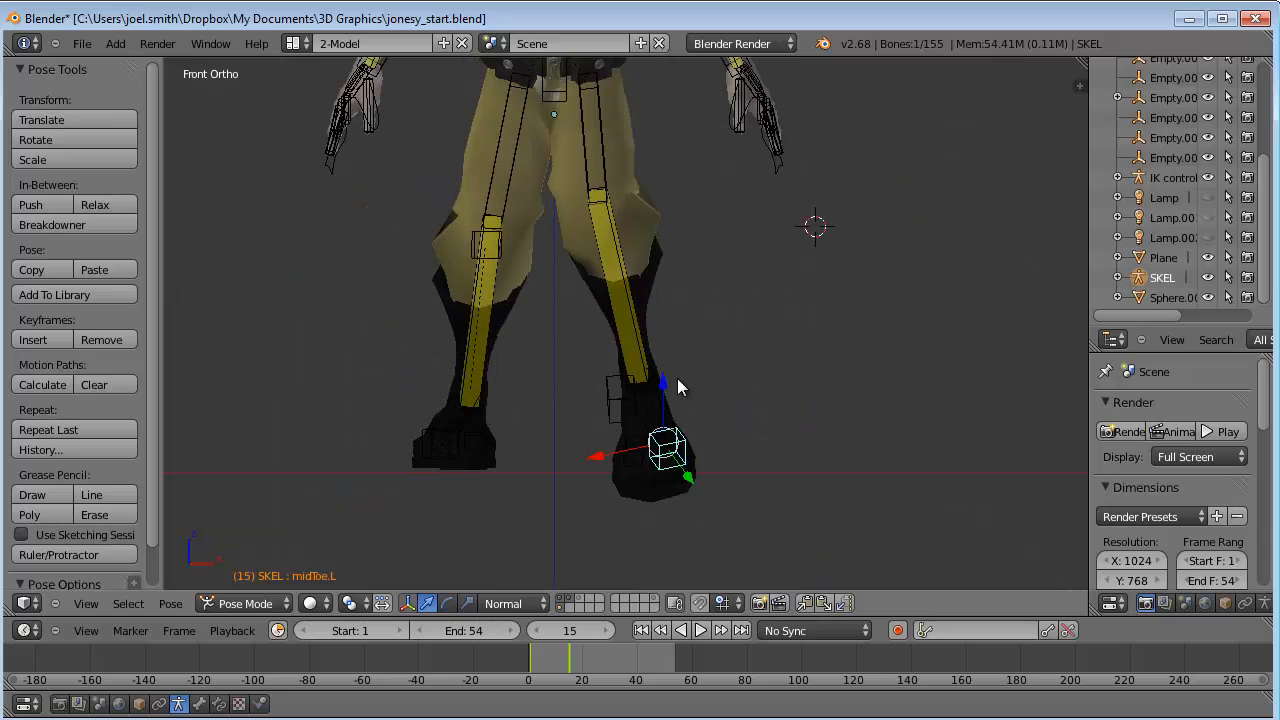
pyautogui.press('KP_7')
pyautogui.press('KP_3')
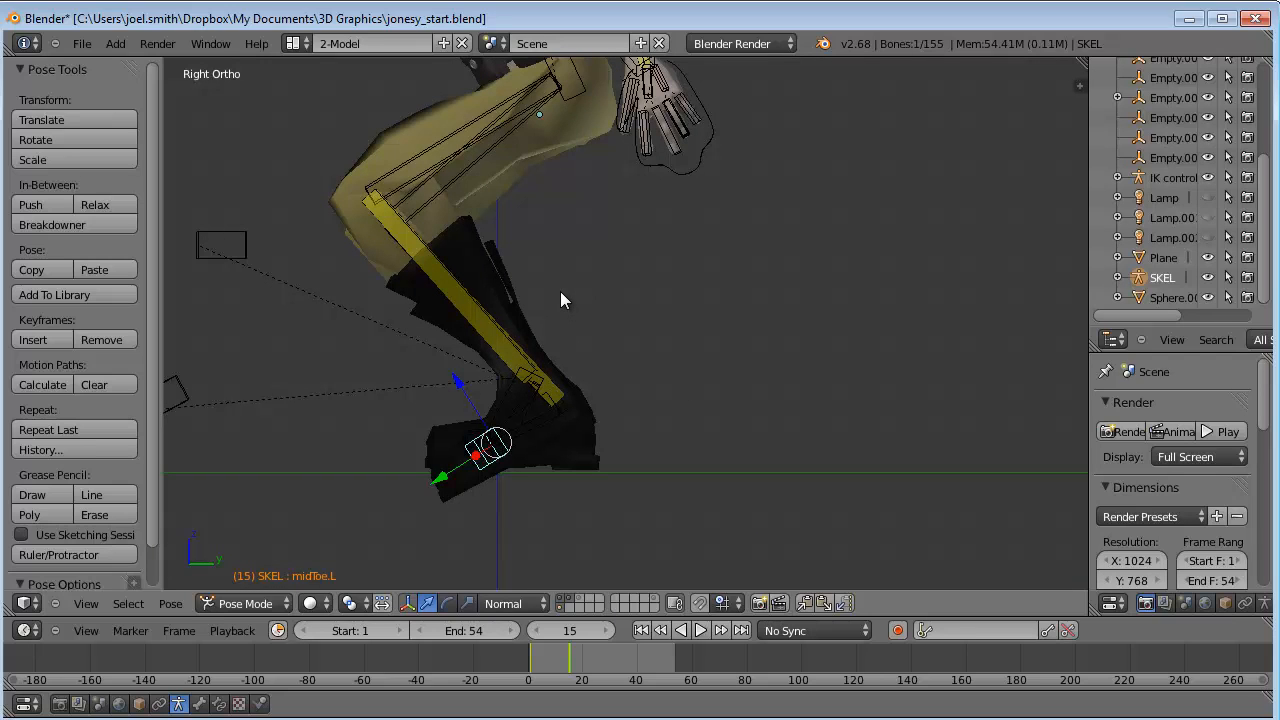
pyautogui.press('r')
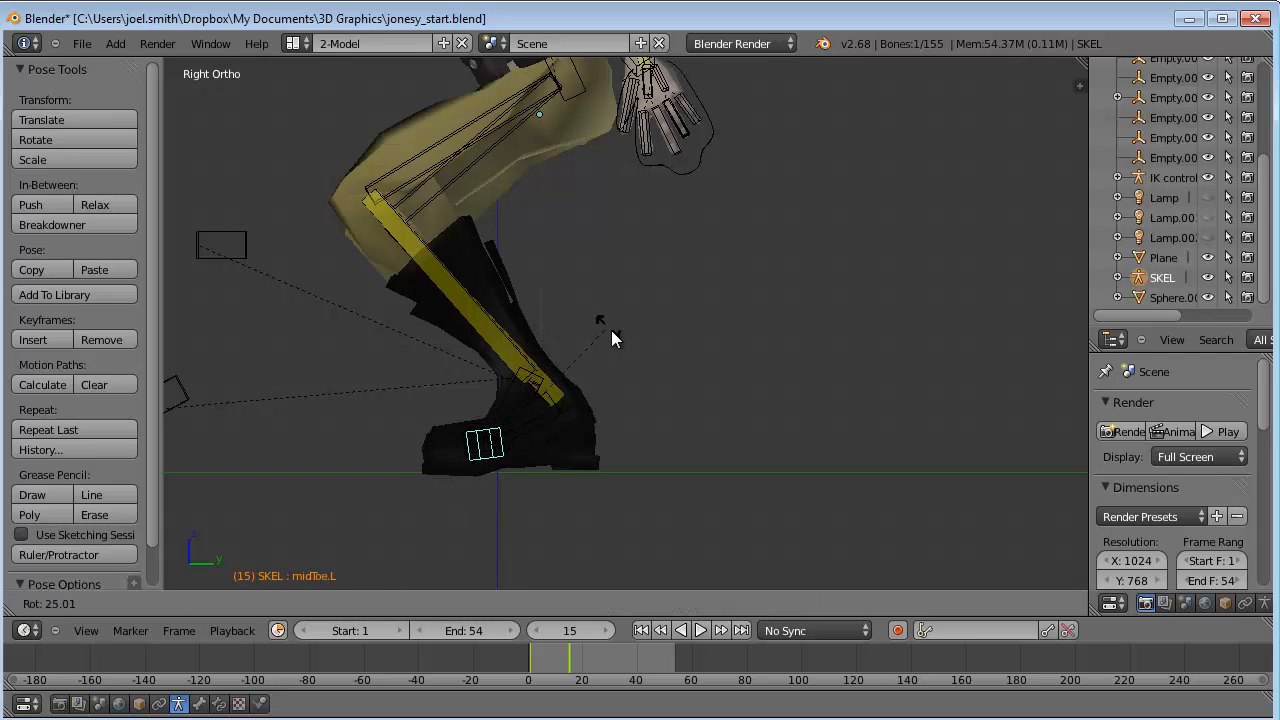
pyautogui.click(608, 320)
# - Select the foot.L and midToe.L bones together and copy their pose
pyautogui.moveTo(608, 320); pyautogui.dragTo(550, 400, button='middle')
pyautogui.rightClick(557, 403)
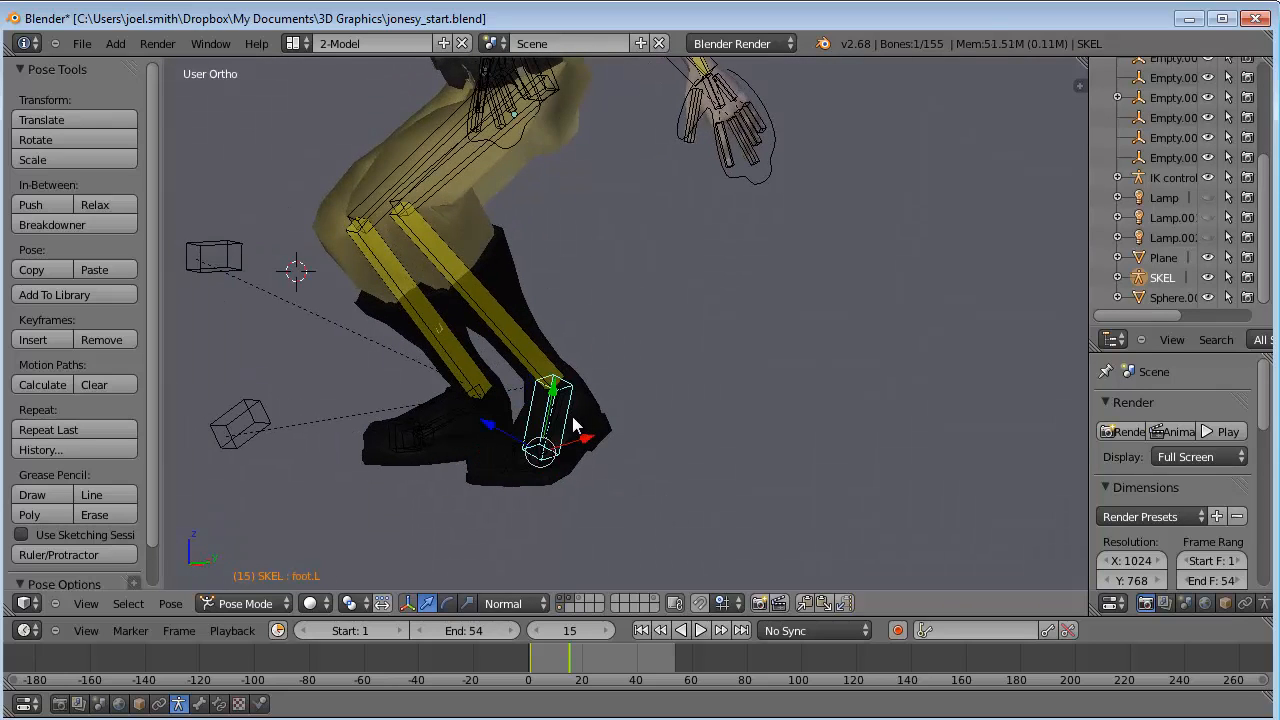
pyautogui.rightClick(533, 464)
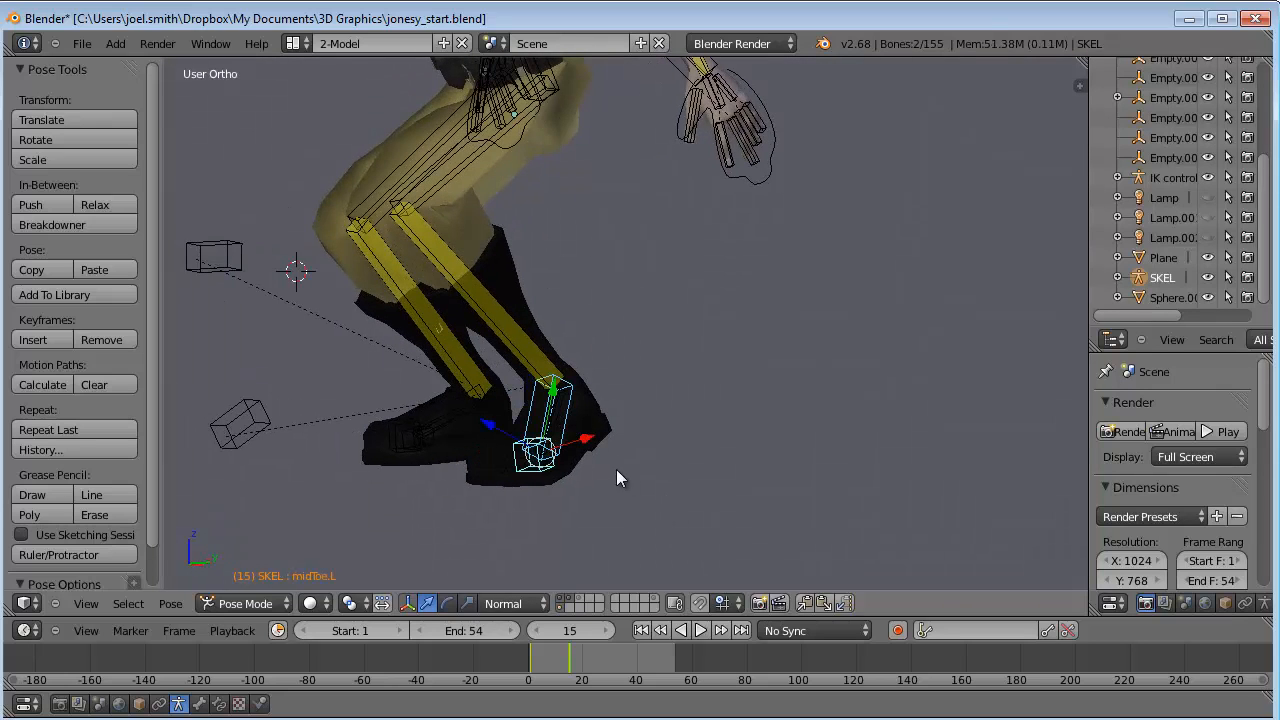
pyautogui.rightClick(506, 455)
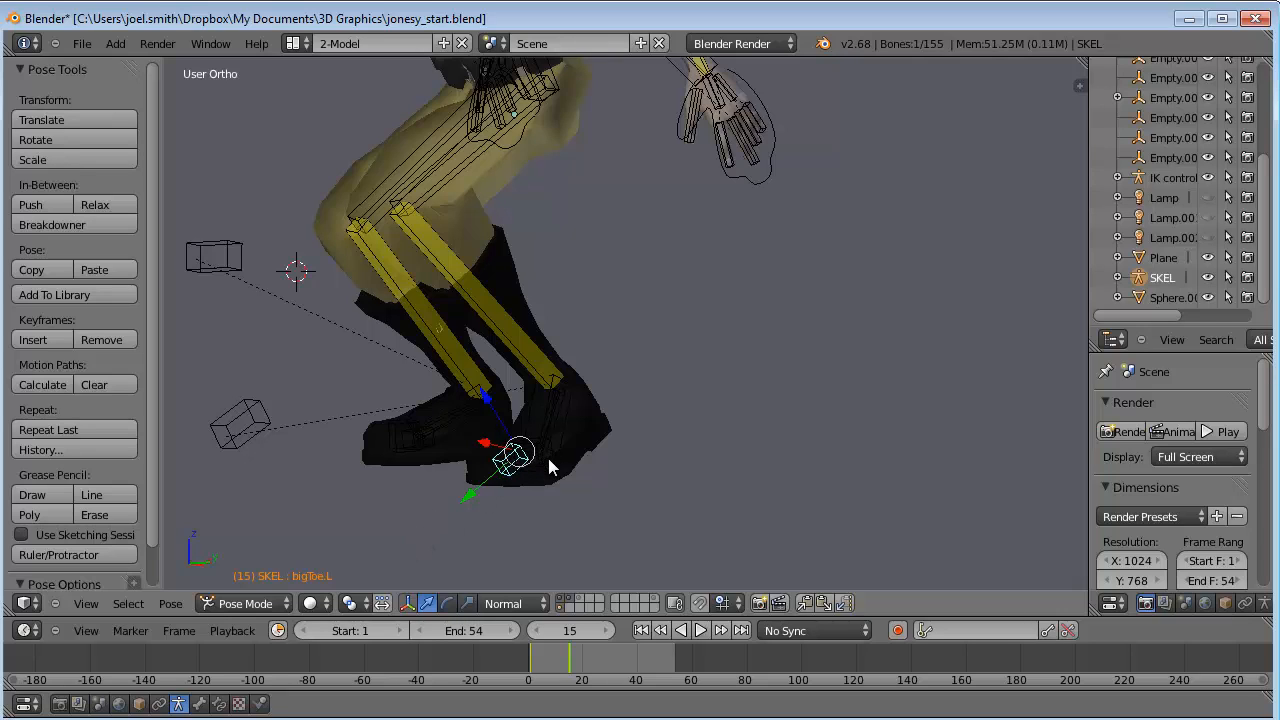
pyautogui.rightClick(545, 465)
pyautogui.rightClick(531, 476)
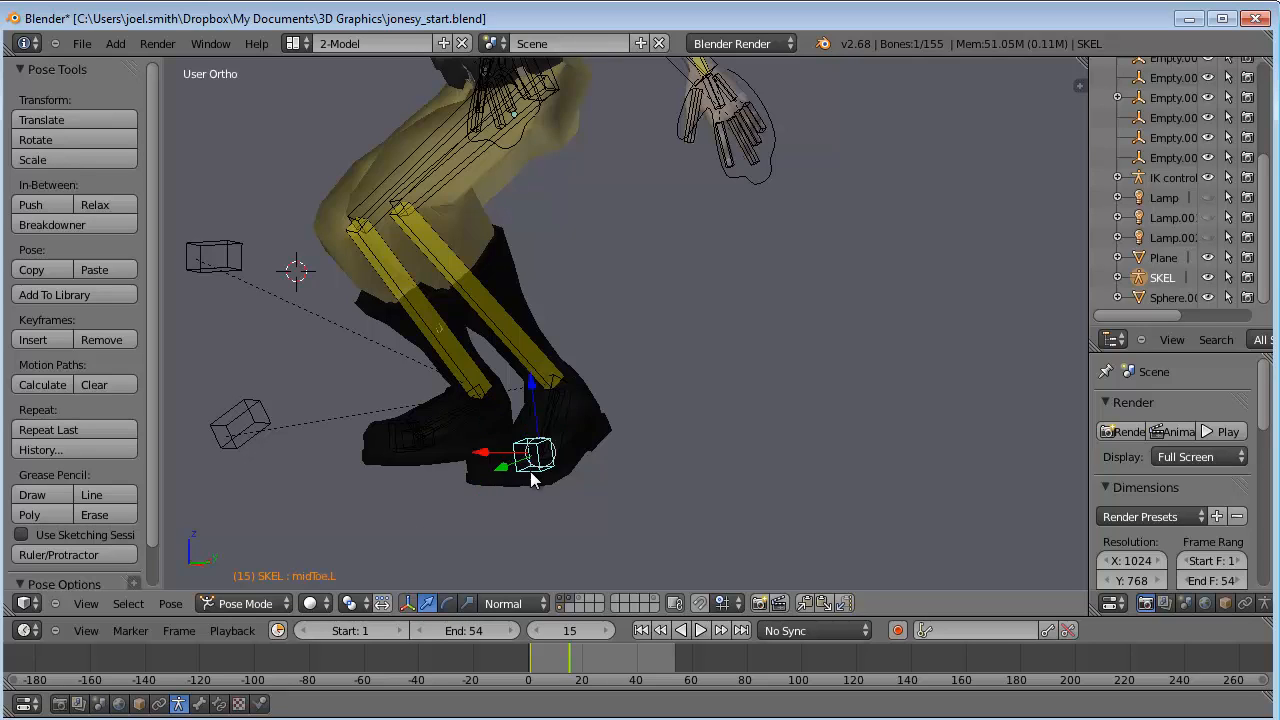
pyautogui.keyDown('shift'); pyautogui.rightClick(555, 406); pyautogui.keyUp('shift')
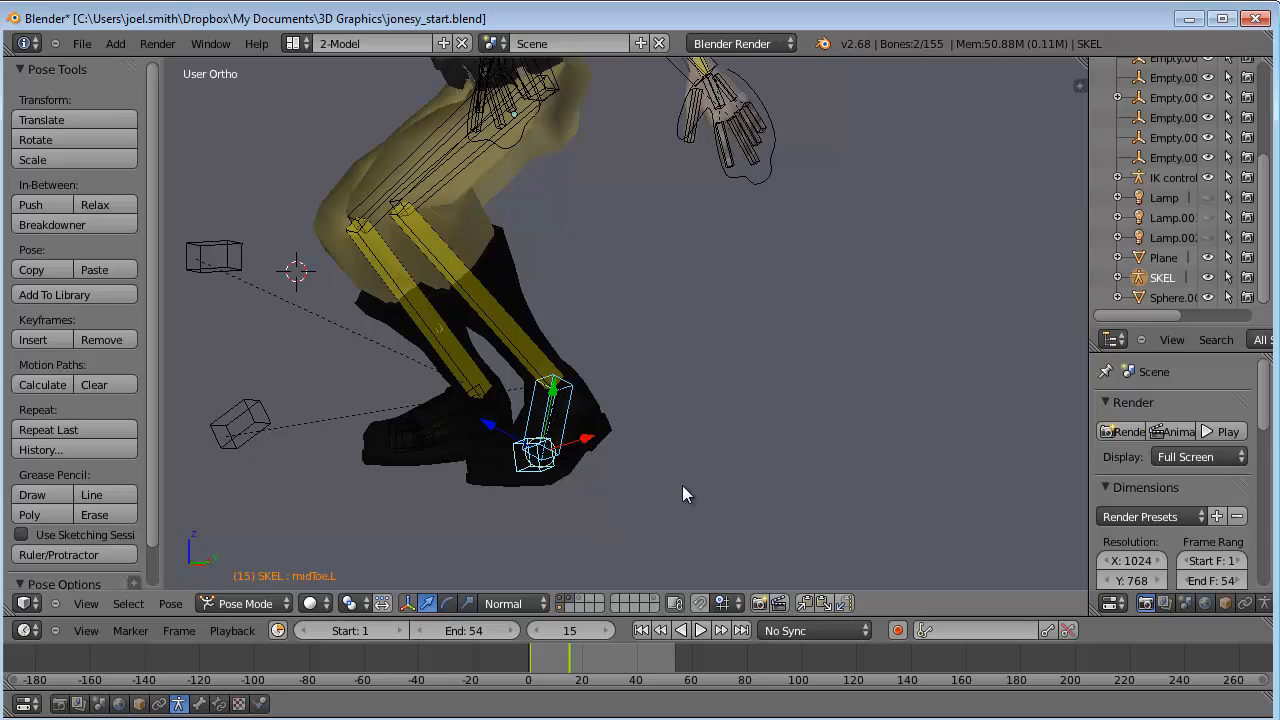
# - Select foot.R and midToe.R together and paste the copied left foot pose mirrored onto them
pyautogui.rightClick(461, 440)
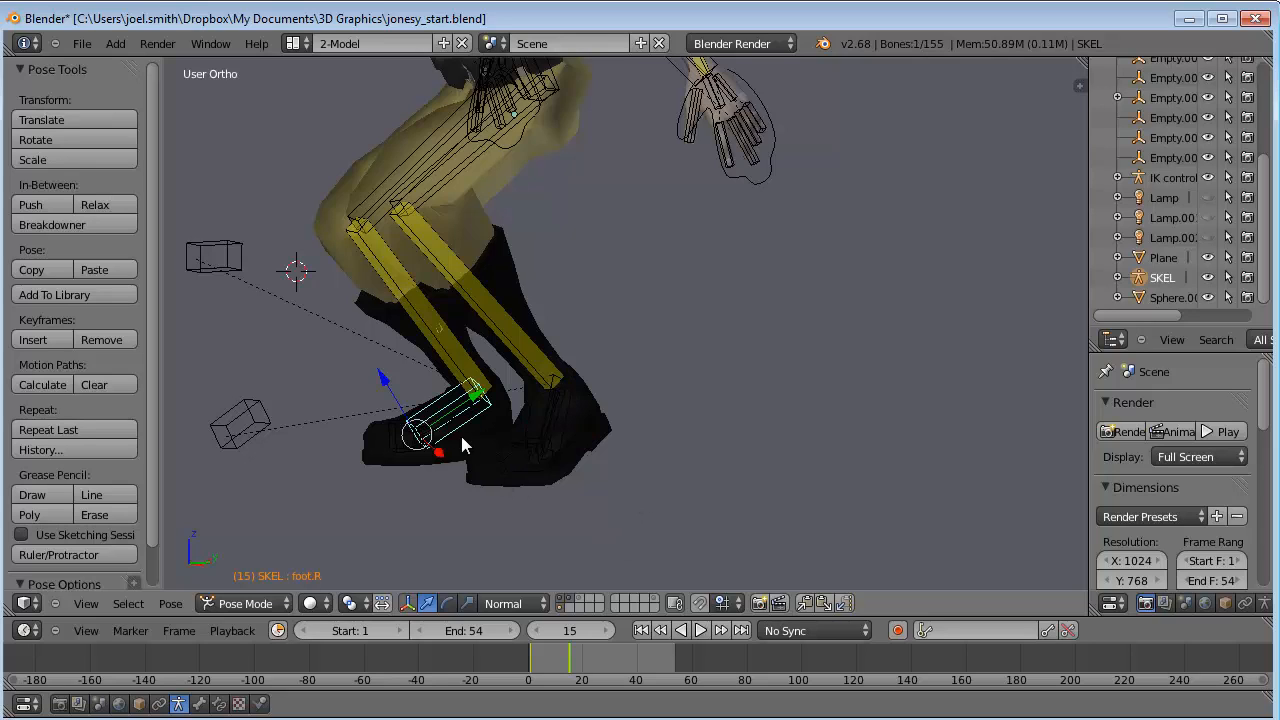
pyautogui.keyDown('shift'); pyautogui.rightClick(400, 440); pyautogui.keyUp('shift')
pyautogui.hotkey('alt', 'r')
pyautogui.moveTo(610, 460); pyautogui.dragTo(770, 500, button='middle')
pyautogui.scroll(-4, 768, 492)
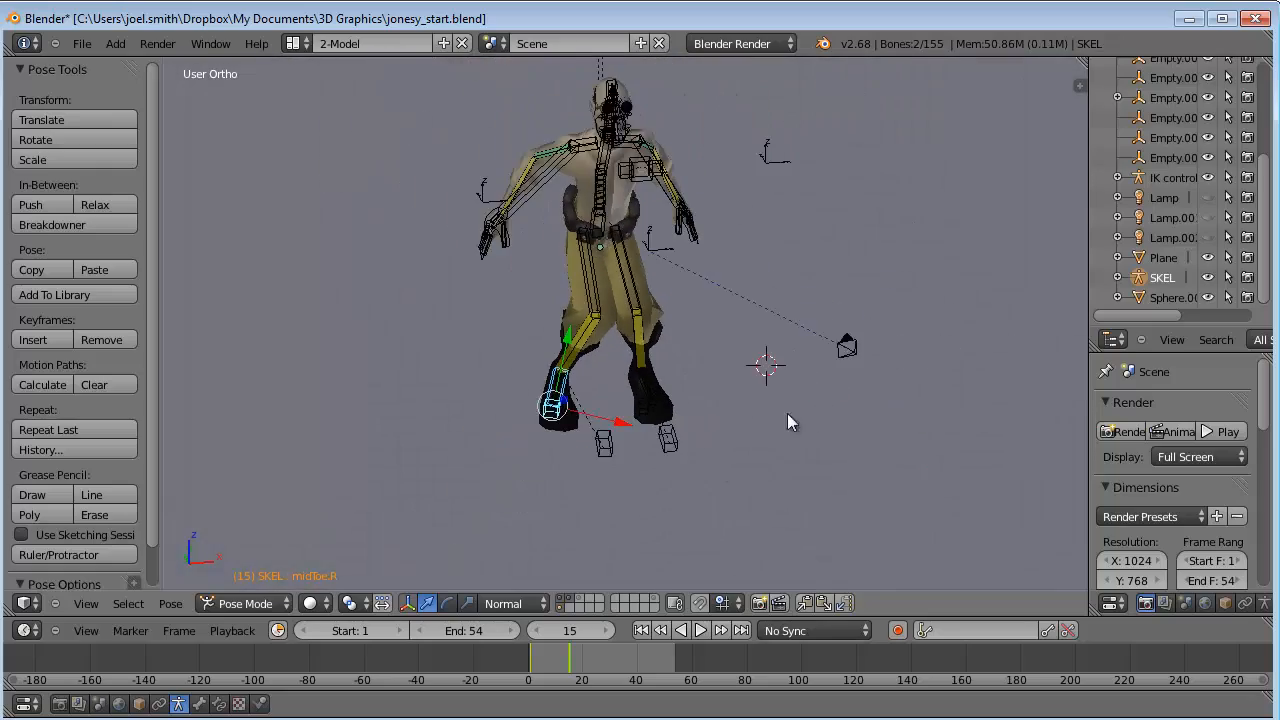
# - Select the knee.R target bone and move it outward along the X axis to spread the right knee
pyautogui.moveTo(787, 413)
pyautogui.mouseDown(button='middle')
pyautogui.moveTo(747, 403)
pyautogui.moveTo(790, 415)
pyautogui.mouseUp(button='middle')
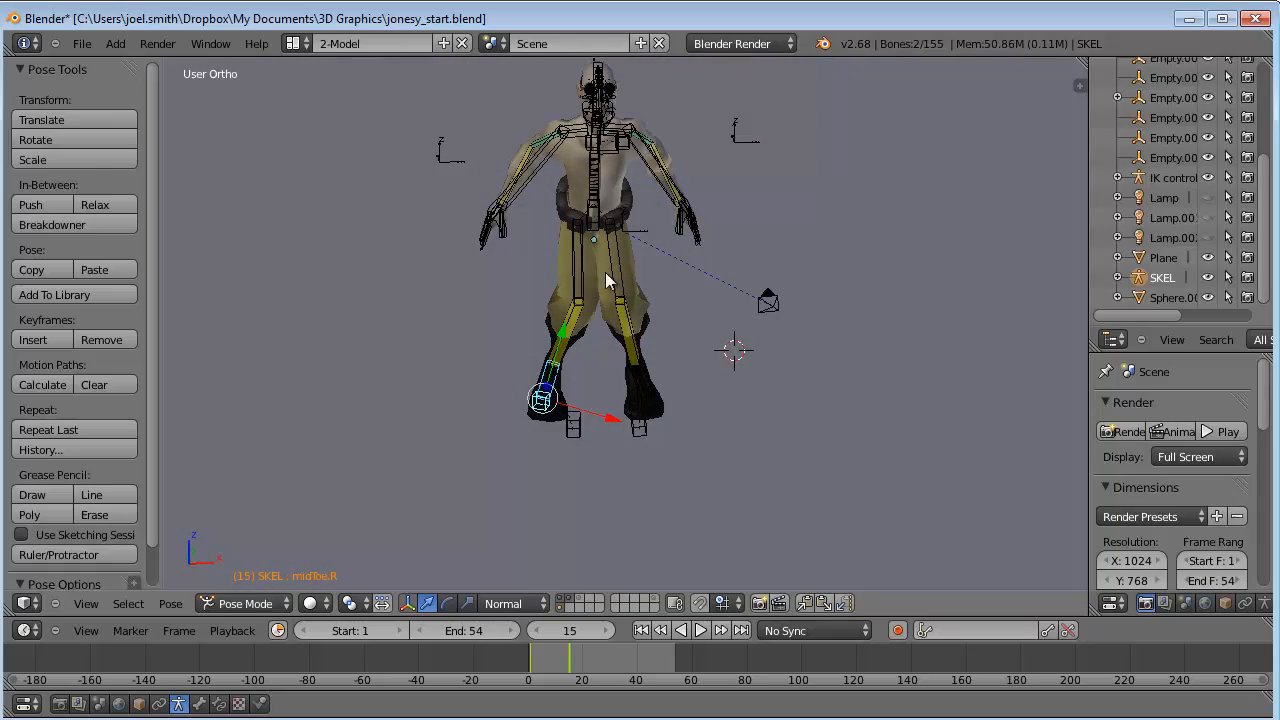
pyautogui.rightClick(641, 427)
pyautogui.rightClick(570, 424)
pyautogui.moveTo(644, 484); pyautogui.dragTo(606, 480, button='middle')
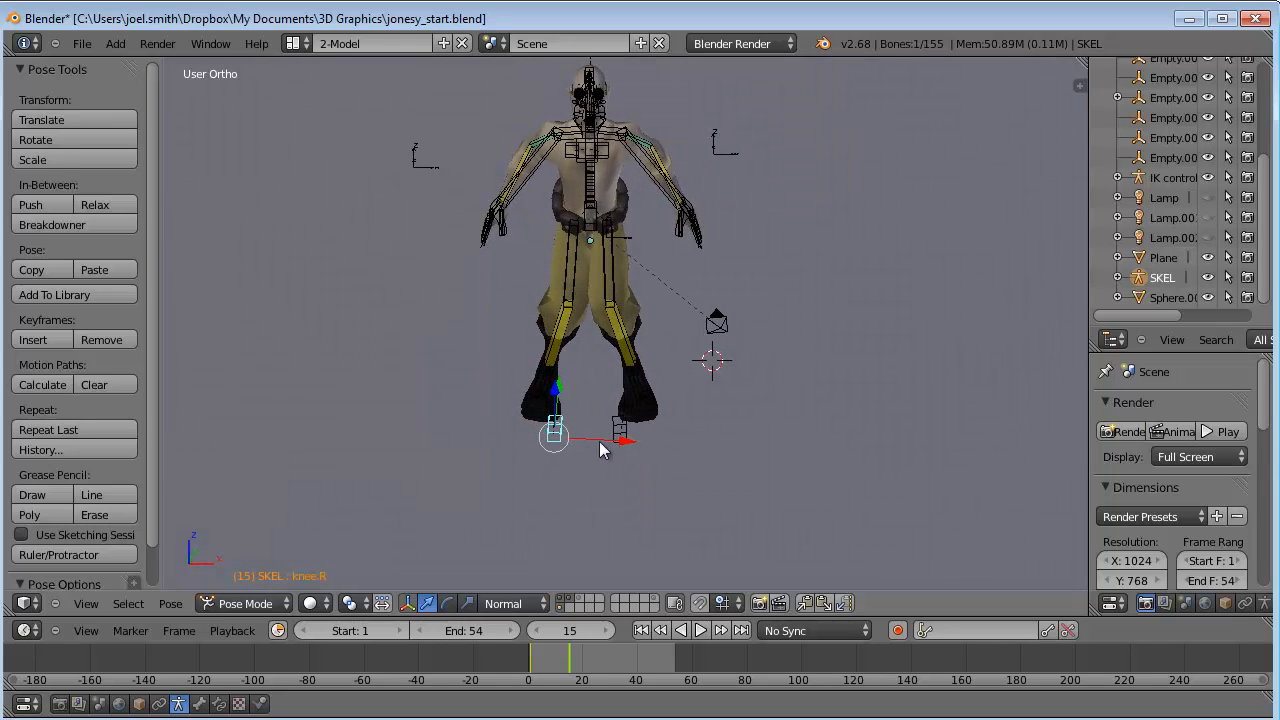
pyautogui.press('g')
pyautogui.press('x')
pyautogui.click(598, 438)
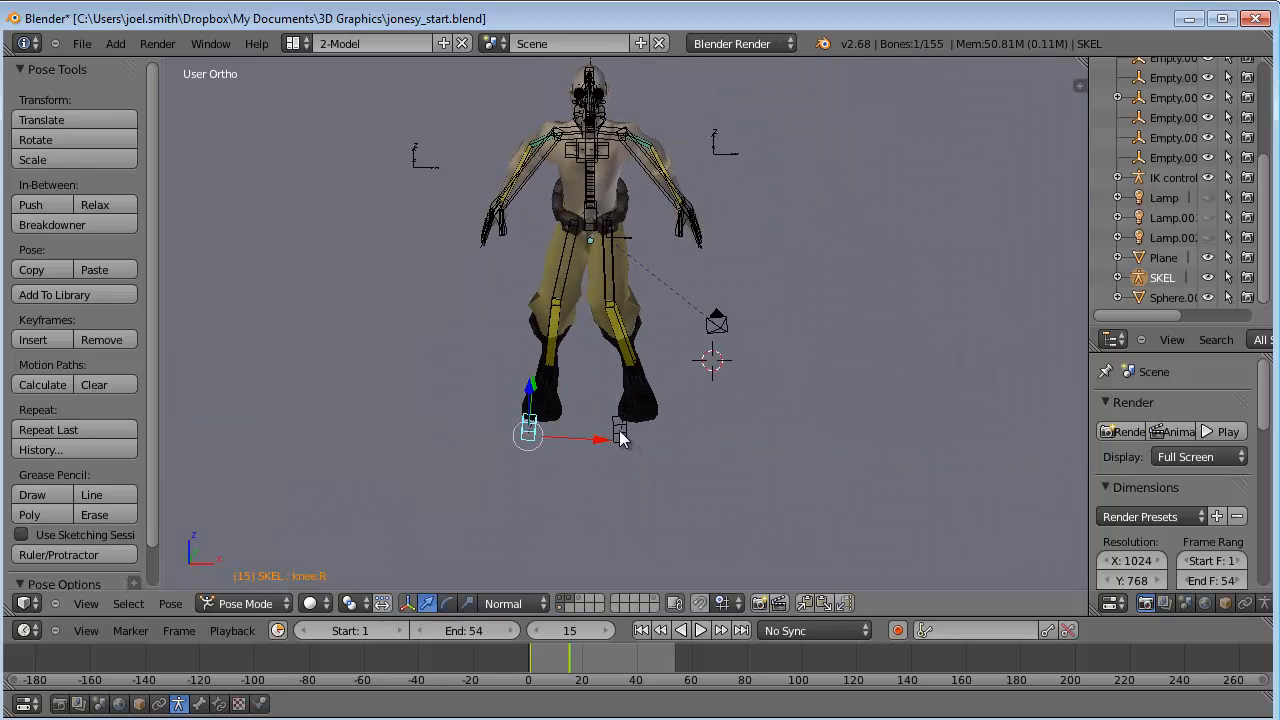
# - Move the knee.L target bone outward along the X axis to match the spread of the right knee
pyautogui.rightClick(621, 433)
pyautogui.moveTo(697, 442); pyautogui.dragTo(727, 438)
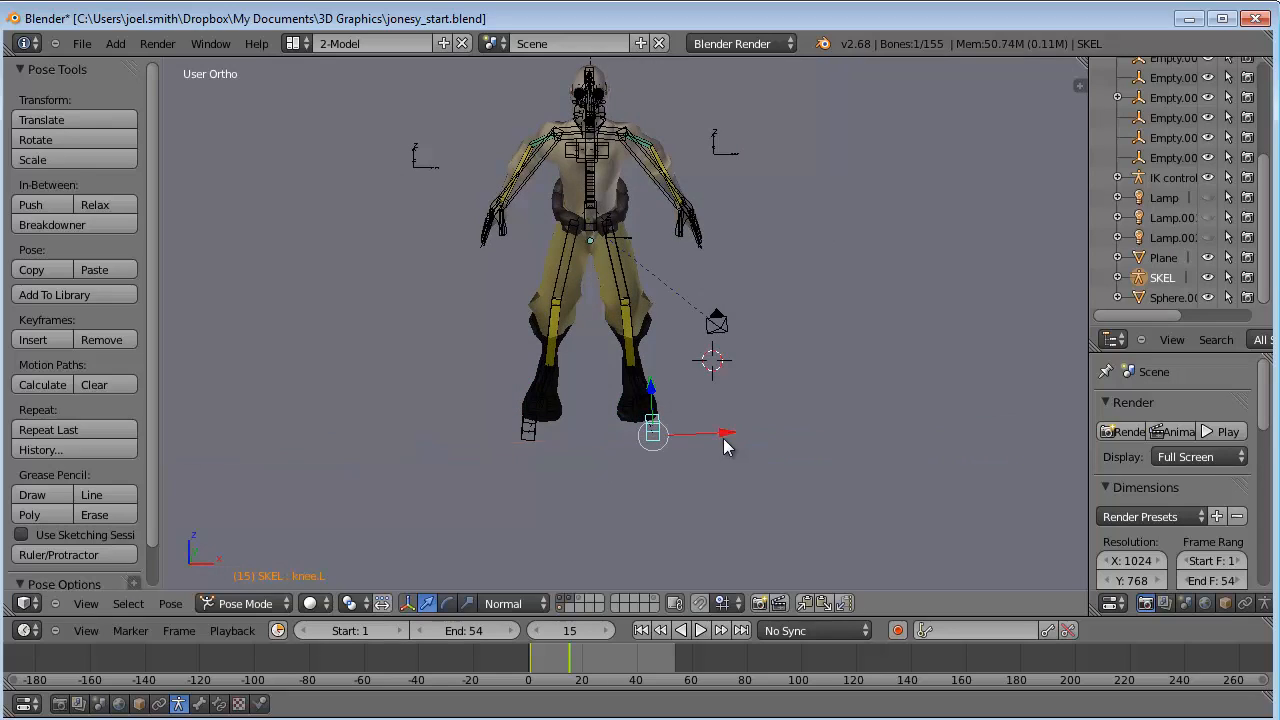
pyautogui.moveTo(727, 440); pyautogui.dragTo(633, 524, button='middle')
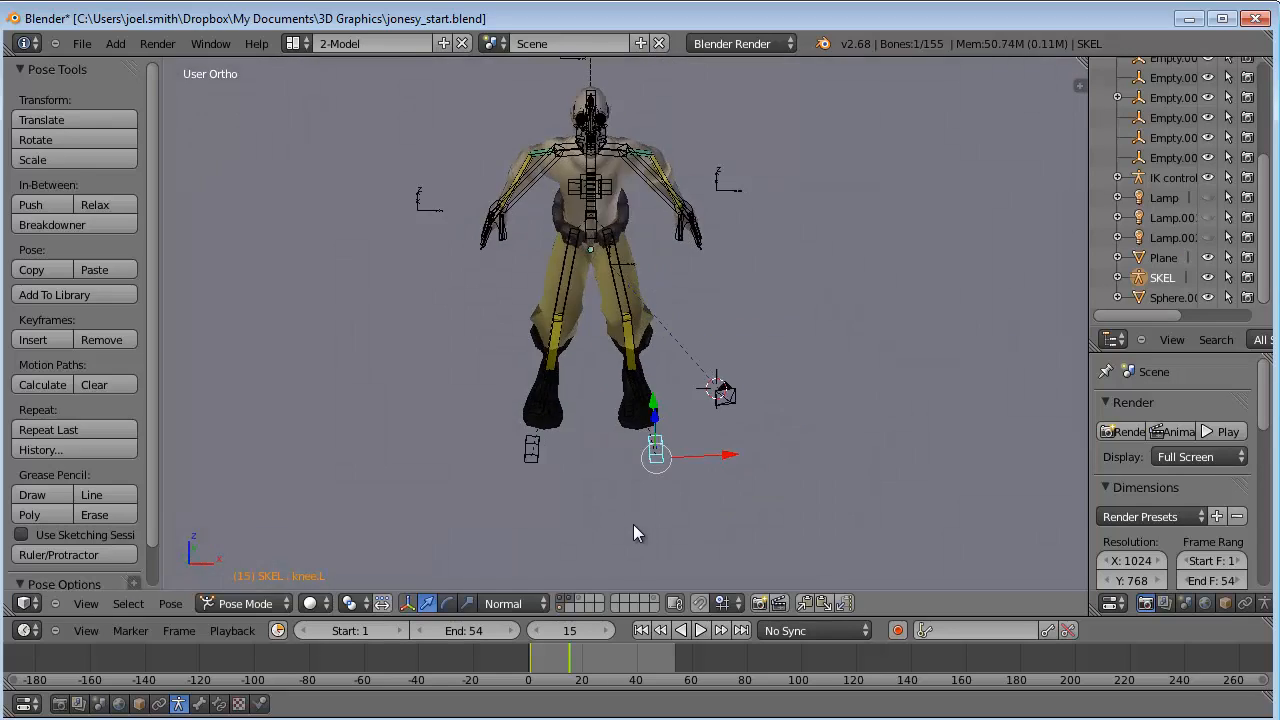
pyautogui.hotkey('ctrl', 'z')
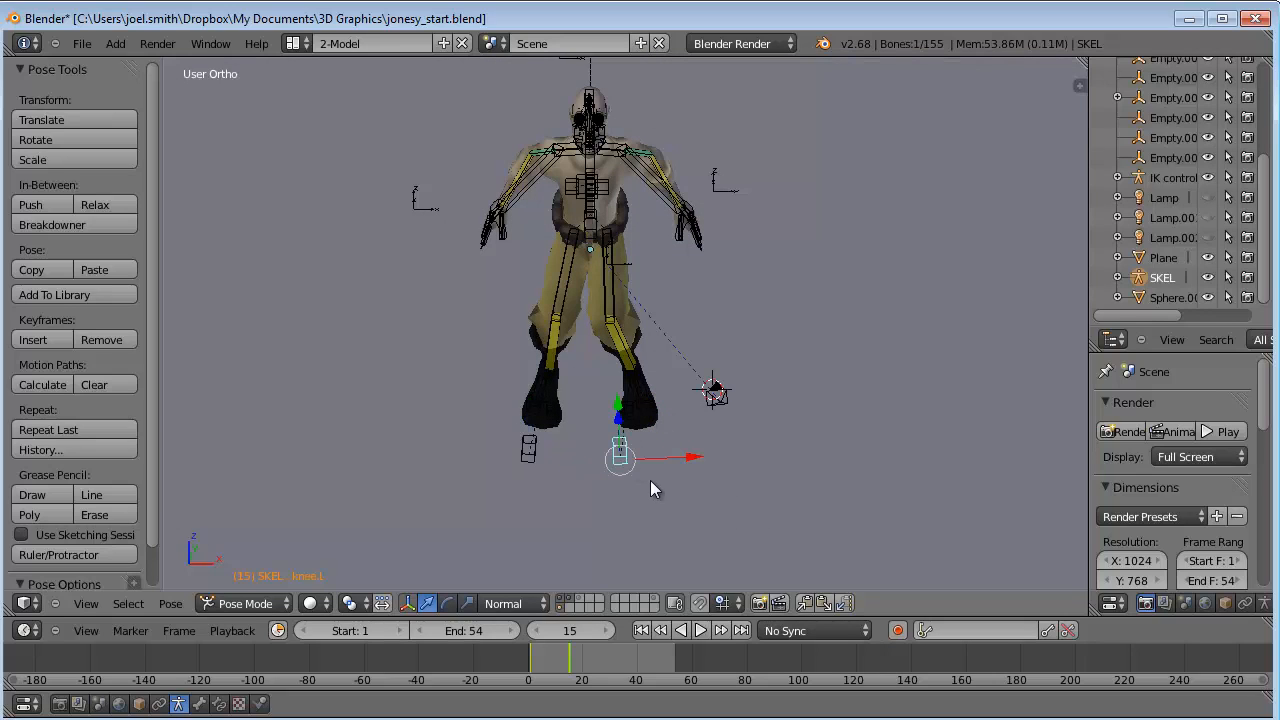
pyautogui.hotkey('ctrl', 'shift', 'z')
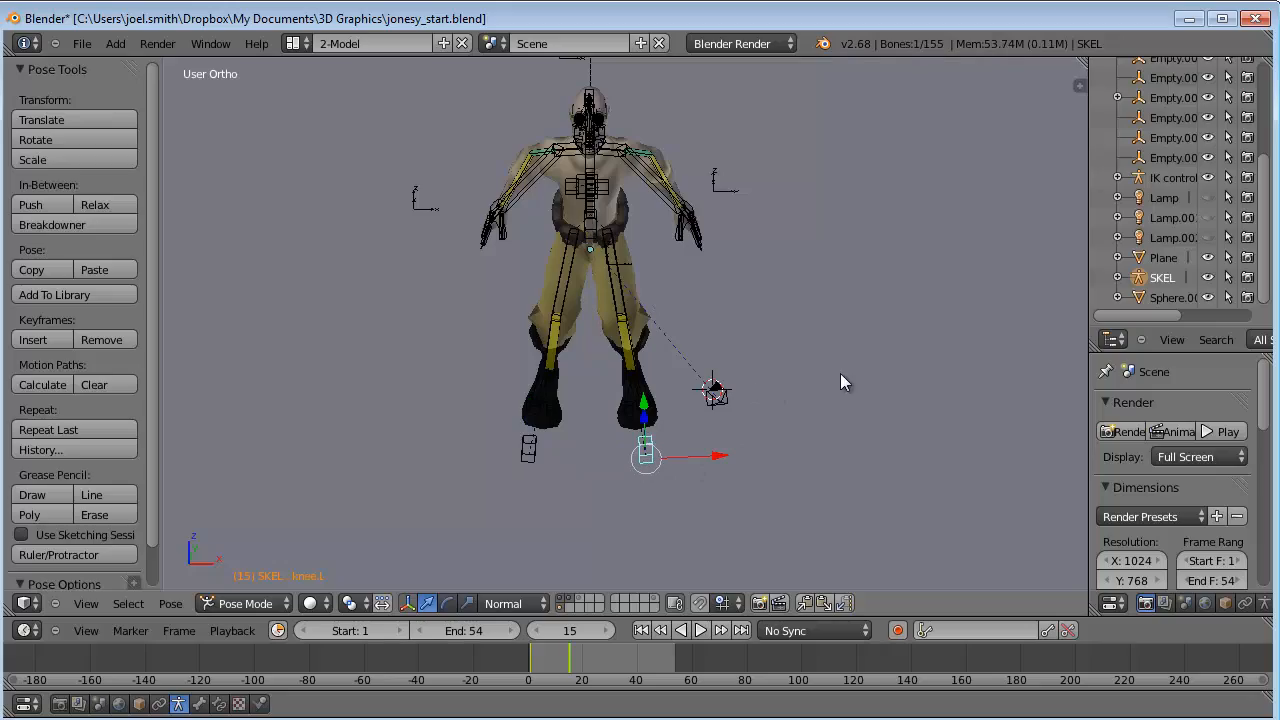
# - Select all bones of the rig and insert a keyframe for the crouch pose at frame 15
pyautogui.moveTo(823, 349); pyautogui.dragTo(737, 374, button='middle')
pyautogui.scroll(2, 684, 198)
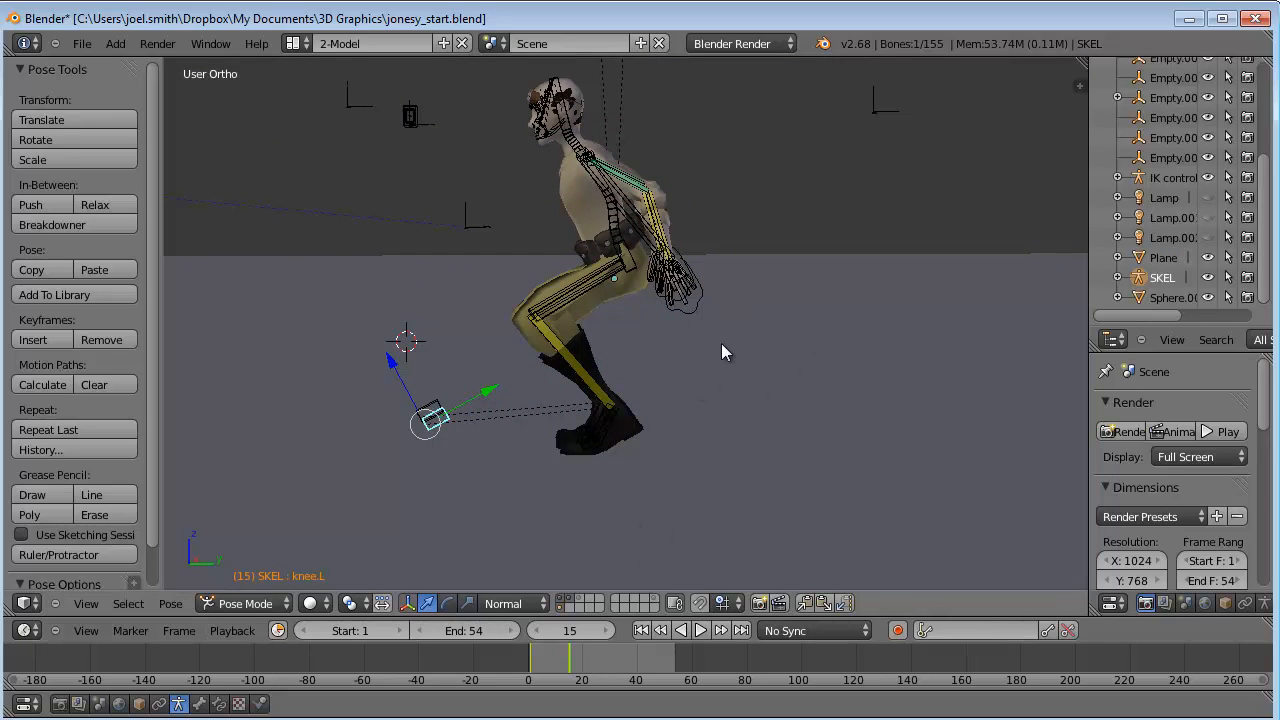
pyautogui.press('a')
pyautogui.press('a')
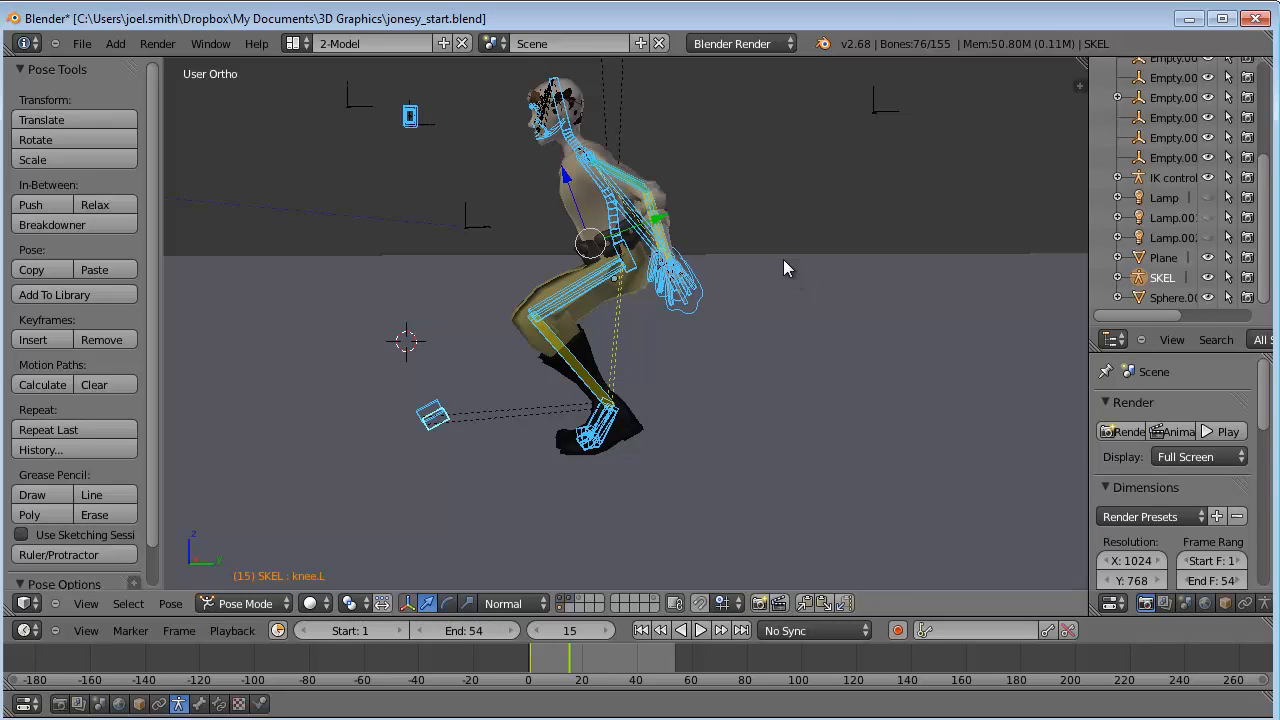
pyautogui.press('i')
pyautogui.click(734, 380)
# - Scrub the timeline around frame 15 to check the crouch pose, and return to frame 1
pyautogui.moveTo(734, 383); pyautogui.dragTo(762, 516, button='middle')
pyautogui.moveTo(565, 665); pyautogui.dragTo(600, 667)
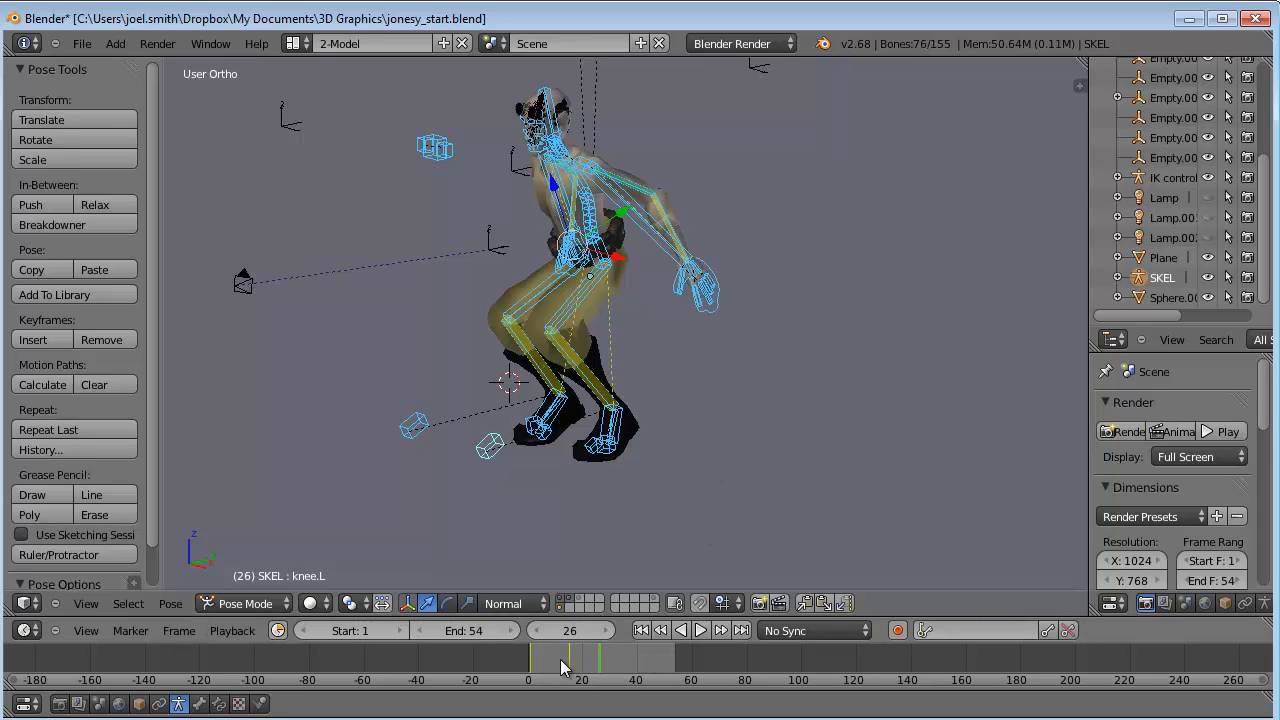
pyautogui.moveTo(557, 682)
pyautogui.mouseDown()
pyautogui.moveTo(564, 665)
pyautogui.moveTo(530, 665)
pyautogui.moveTo(573, 671)
pyautogui.mouseUp()
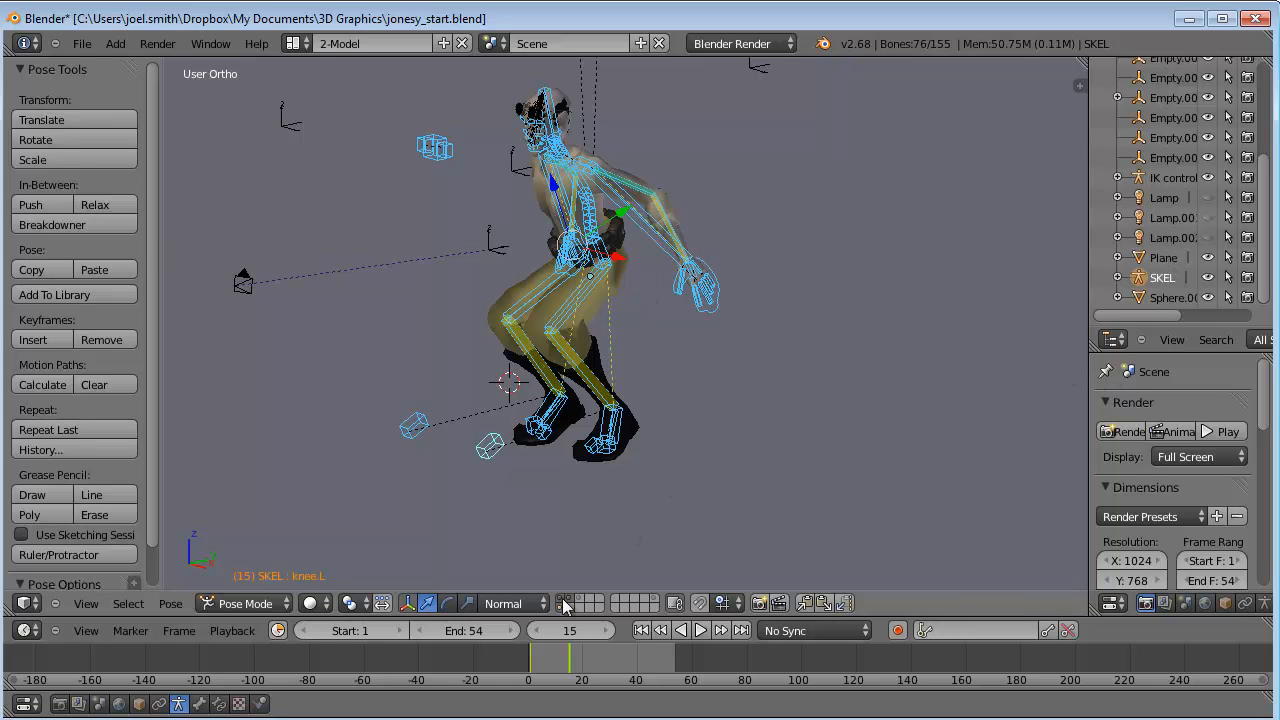
pyautogui.click(531, 652)
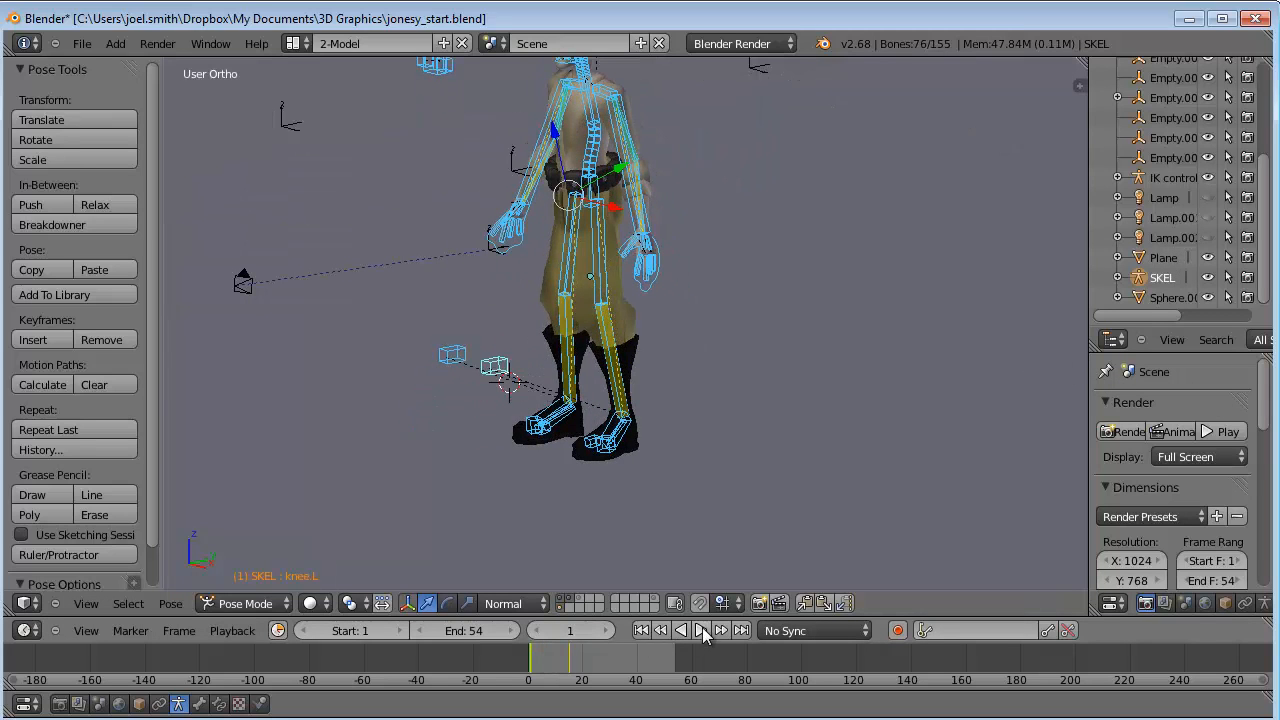
# - Play the animation from its first frames several times to judge the timing of the crouch
pyautogui.click(703, 632)
pyautogui.click(704, 634)
pyautogui.click(546, 662)
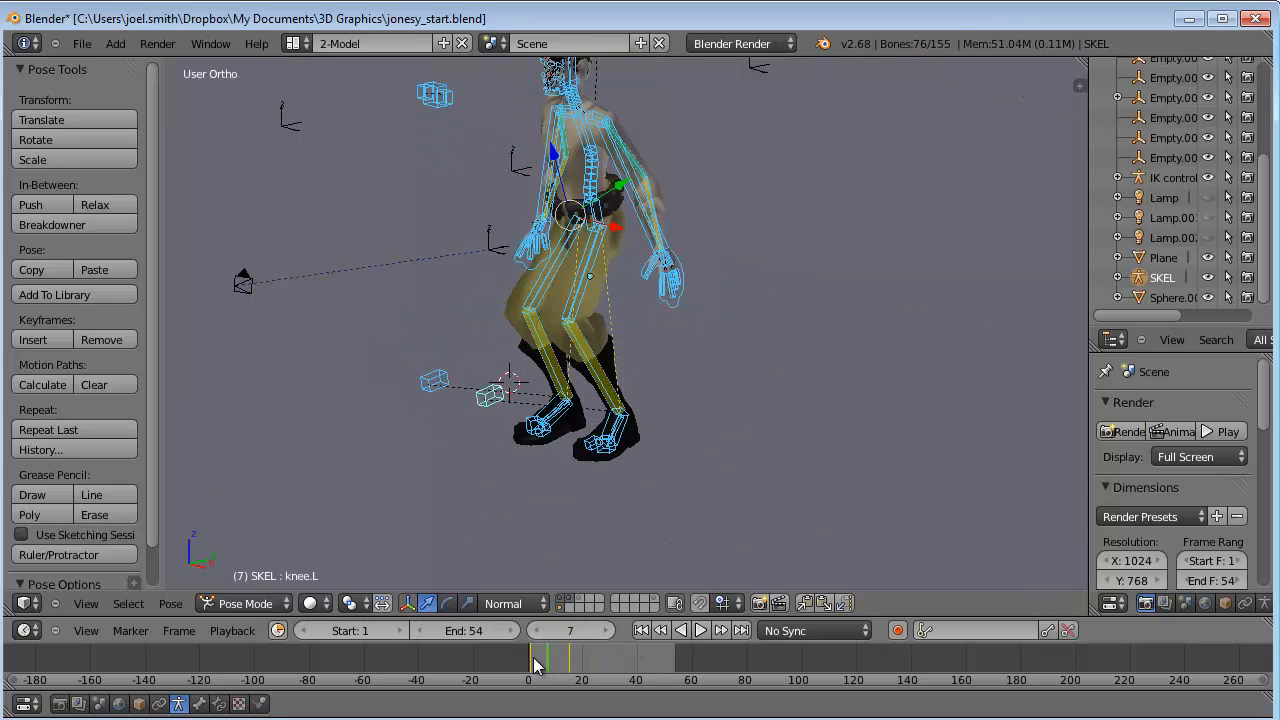
pyautogui.click(535, 664)
pyautogui.click(698, 632)
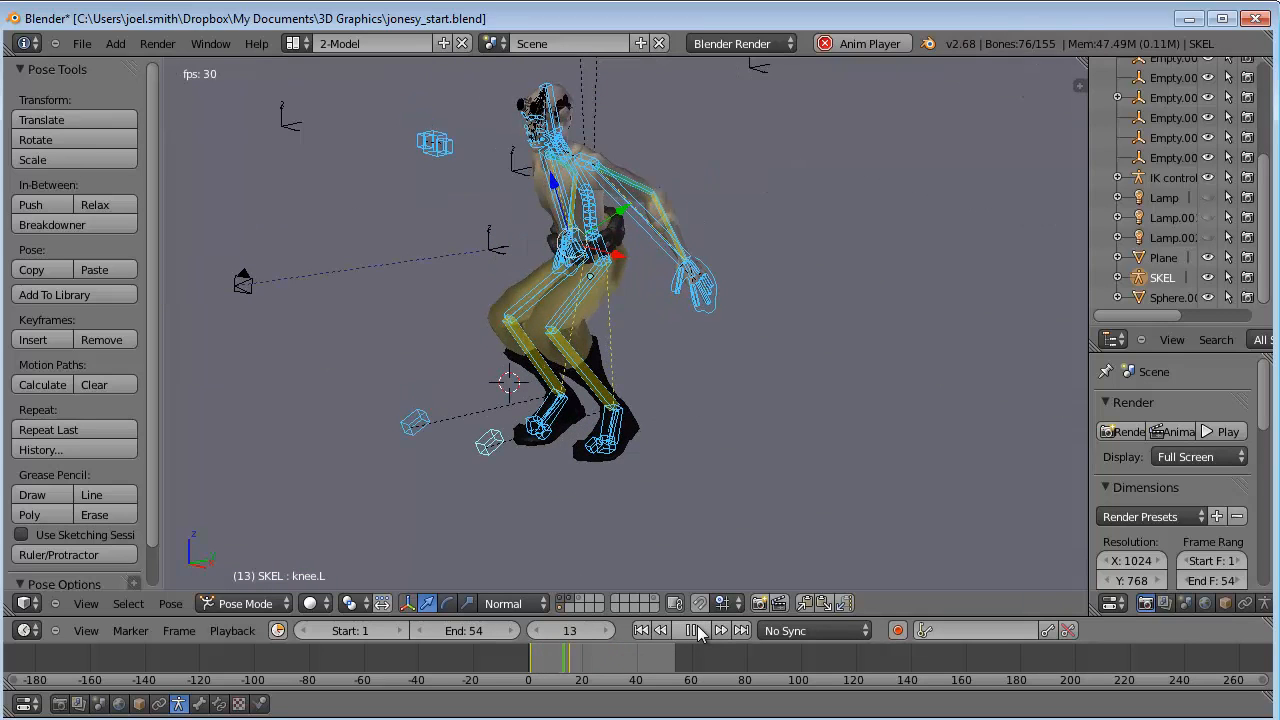
pyautogui.click(698, 632)
pyautogui.click(533, 665)
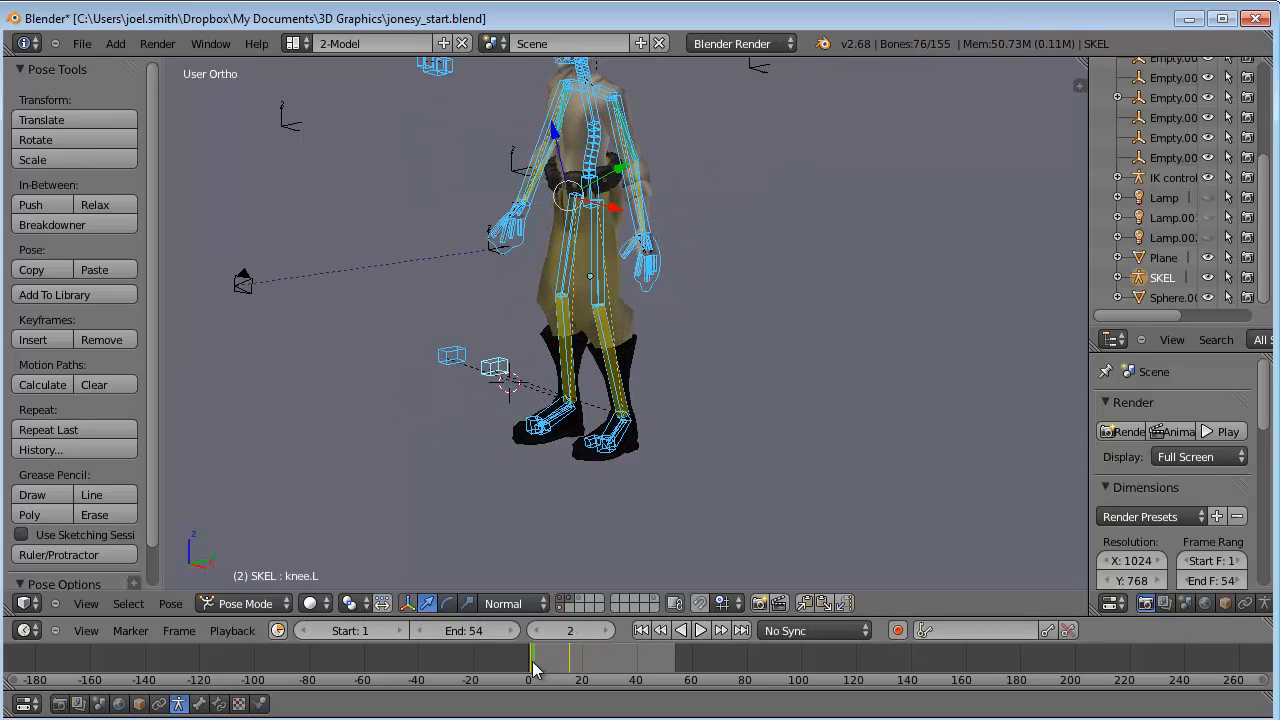
pyautogui.click(701, 631)
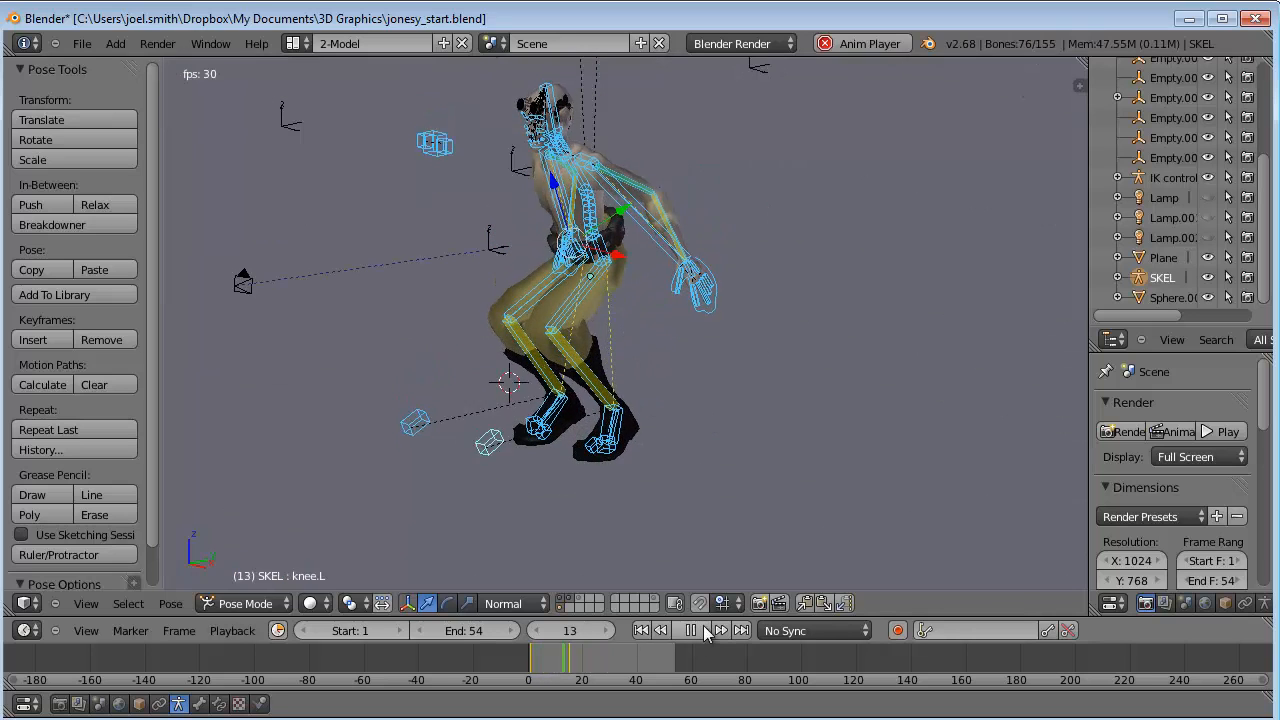
pyautogui.click(703, 630)
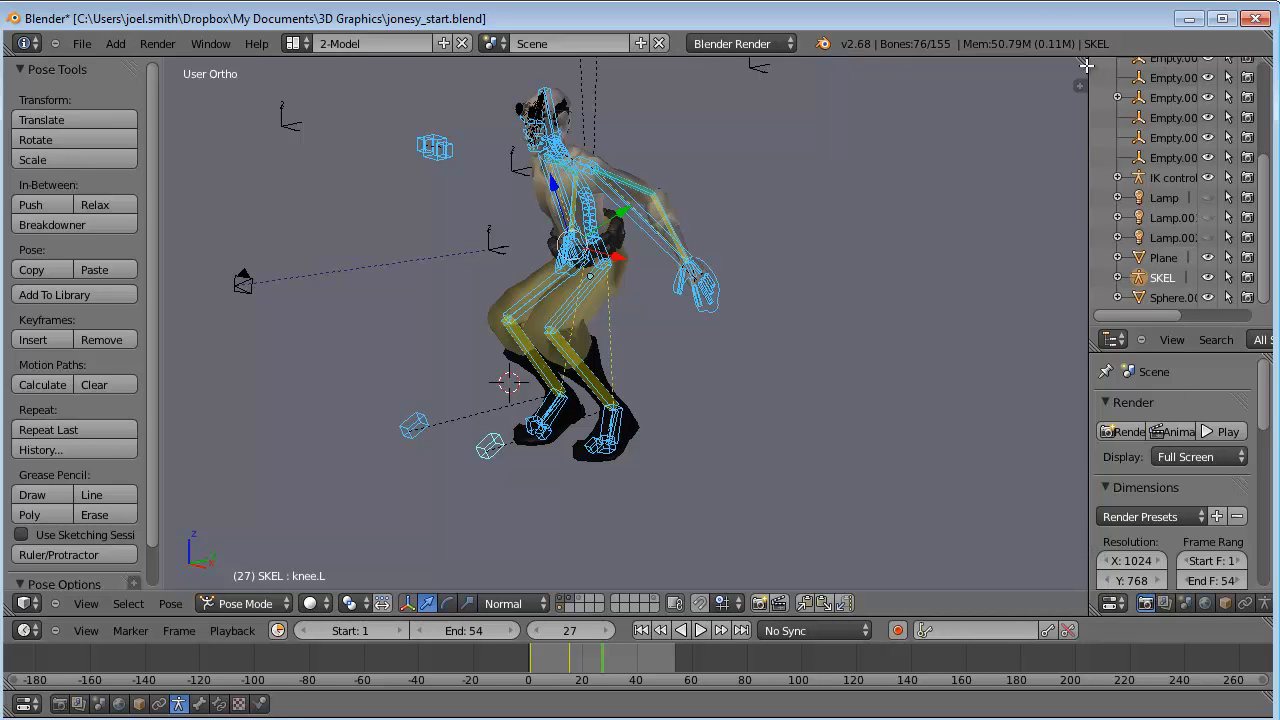
# - Split the 3D view into two side-by-side areas, and change the new area to a Dope Sheet
pyautogui.moveTo(1082, 64); pyautogui.dragTo(652, 200)
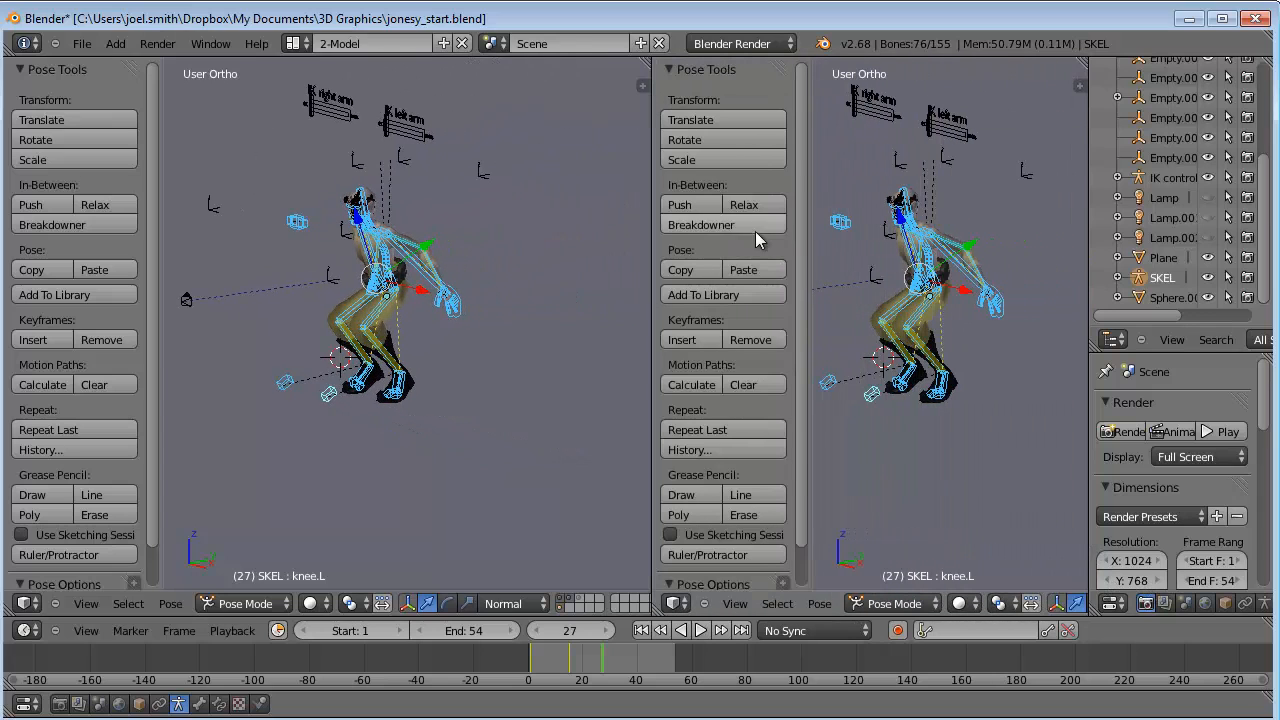
pyautogui.press('t')
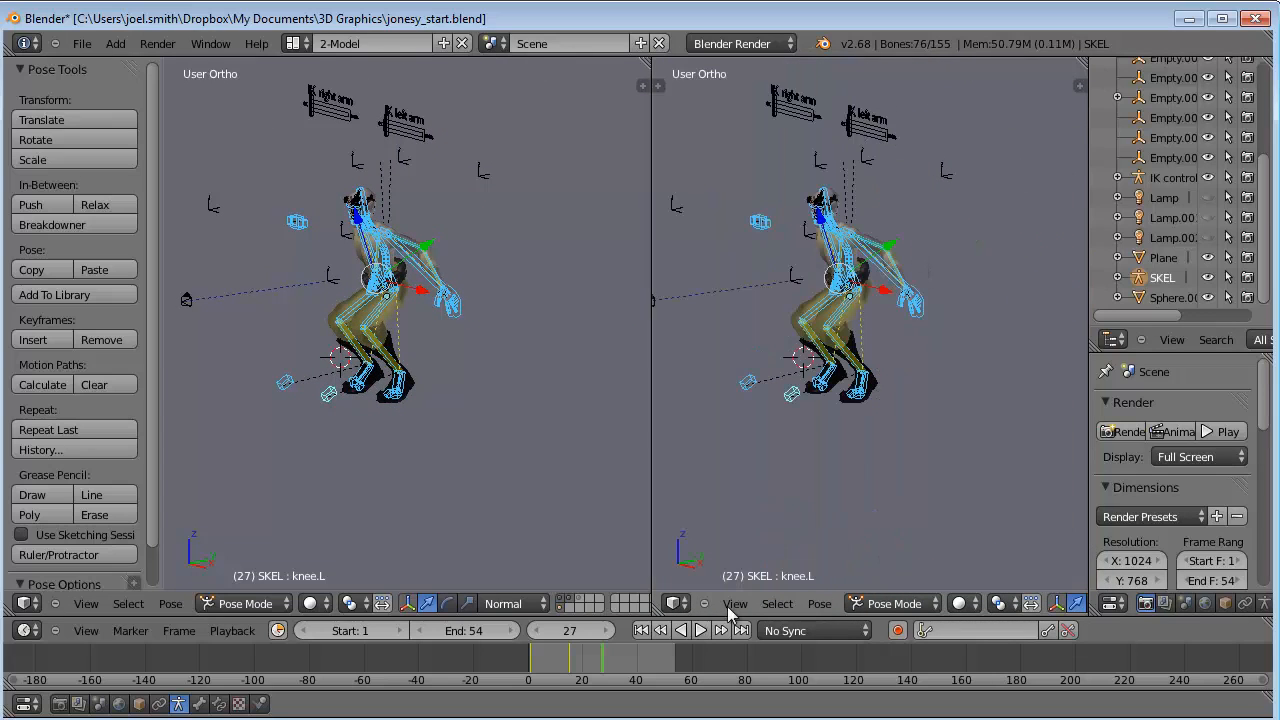
pyautogui.click(676, 603)
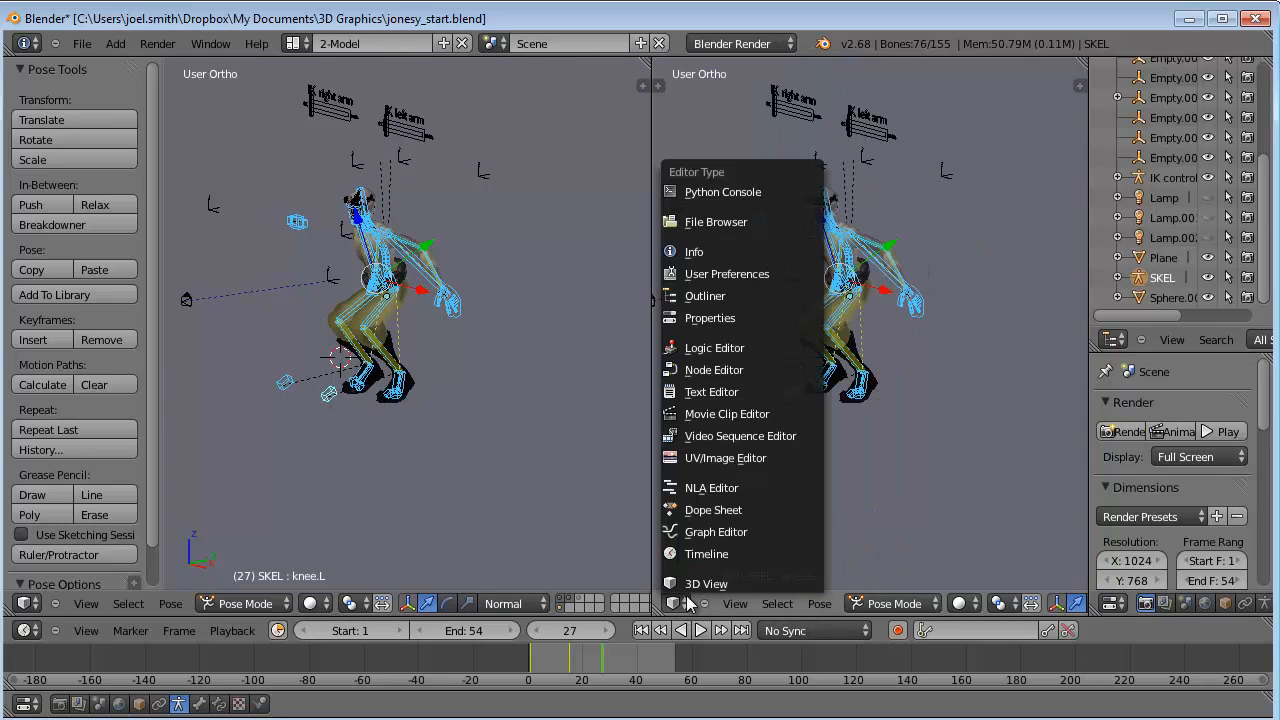
pyautogui.click(728, 510)
# - Collapse the action channels of the IK controller, shirt, Plane, Empty and Camera, plus the jonesyMesh object action, in the Dope Sheet
pyautogui.scroll(-3, 918, 205)
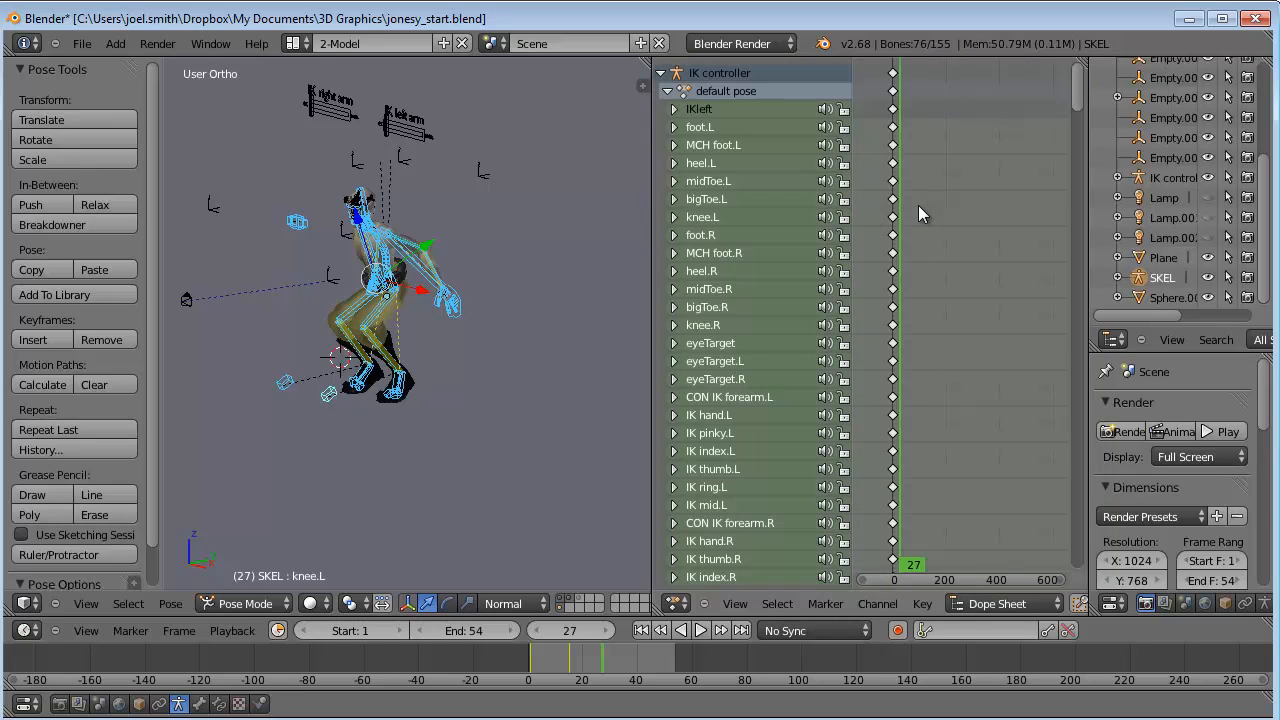
pyautogui.moveTo(1077, 87)
pyautogui.mouseDown()
pyautogui.moveTo(1061, 513)
pyautogui.moveTo(1082, 90)
pyautogui.mouseUp()
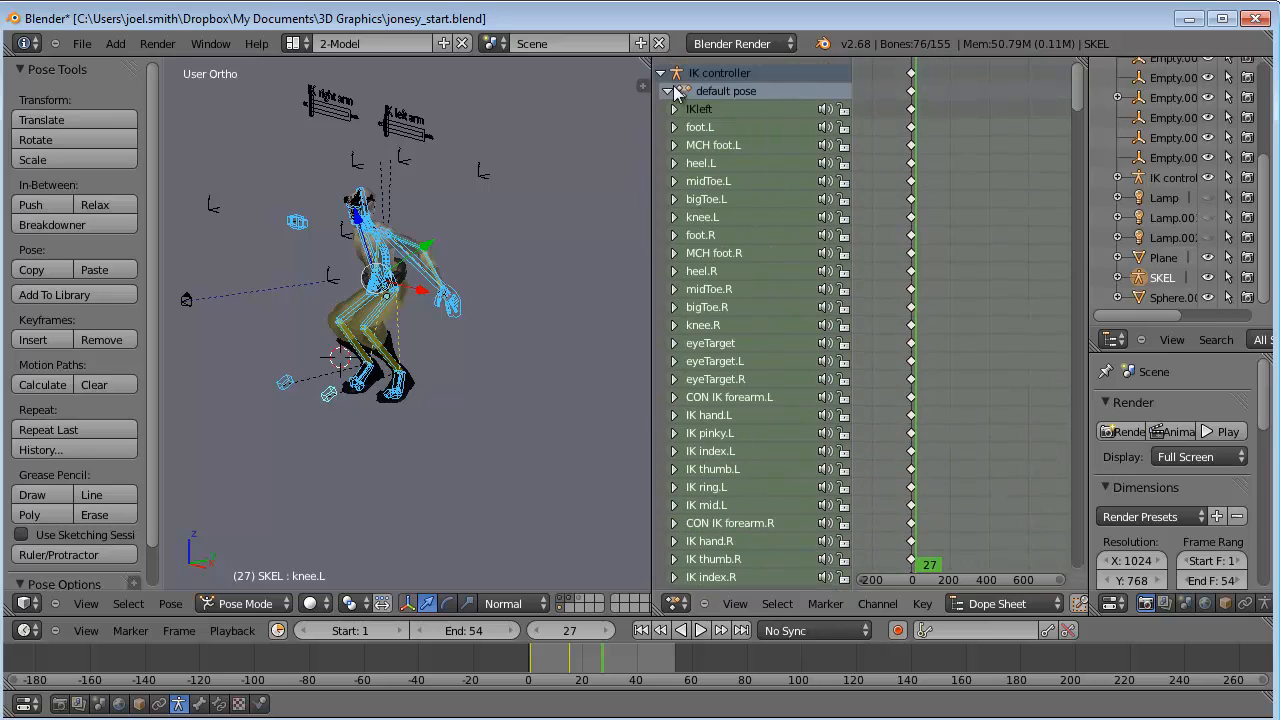
pyautogui.click(668, 92)
pyautogui.click(668, 128)
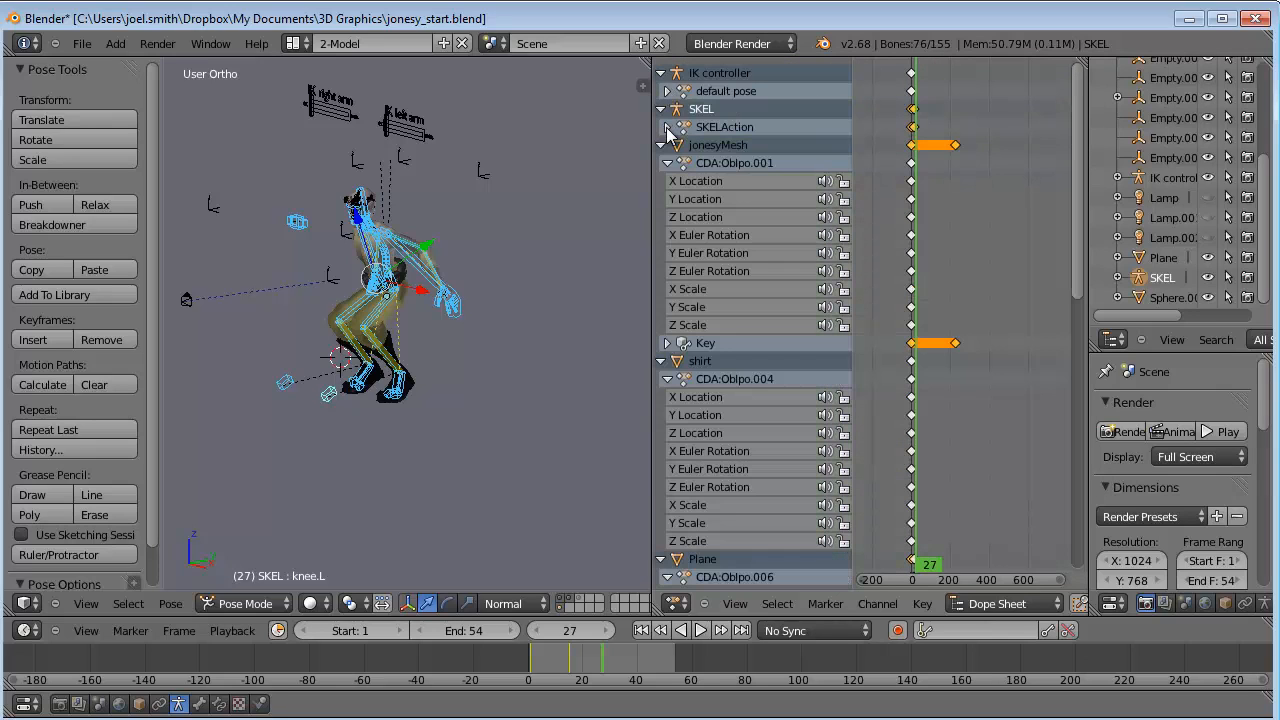
pyautogui.click(668, 163)
pyautogui.click(668, 217)
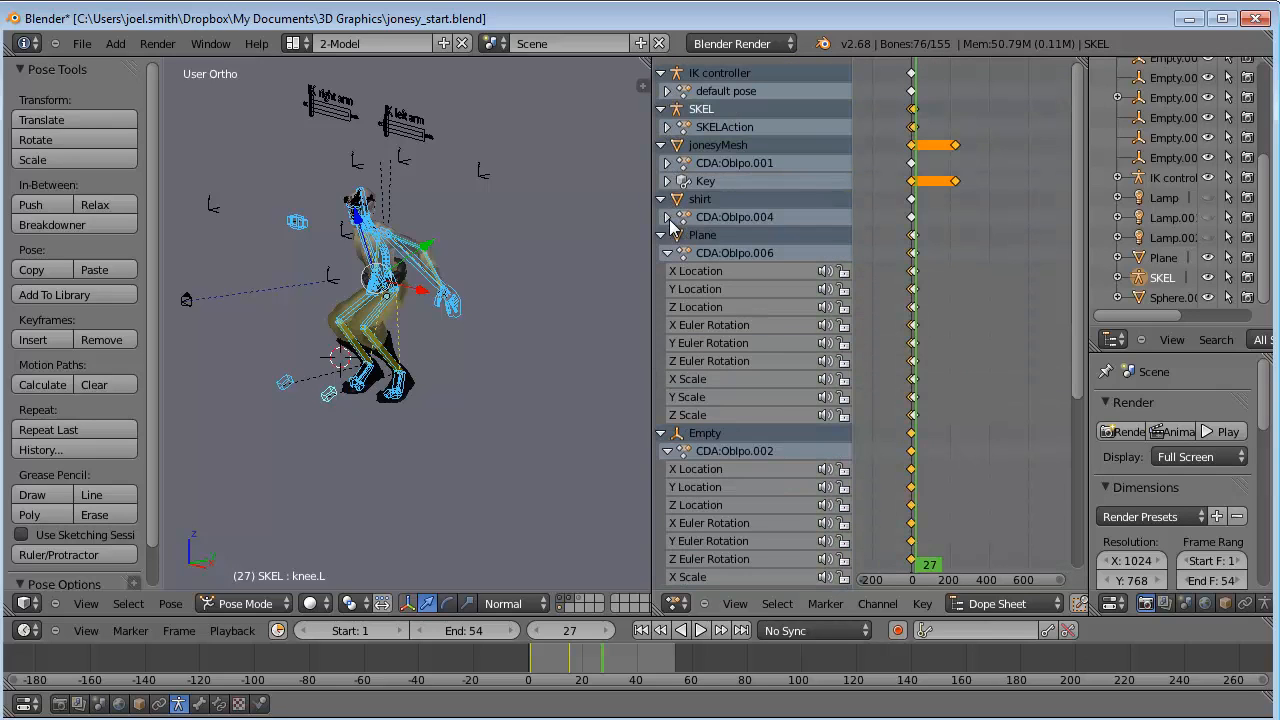
pyautogui.click(668, 254)
pyautogui.click(668, 289)
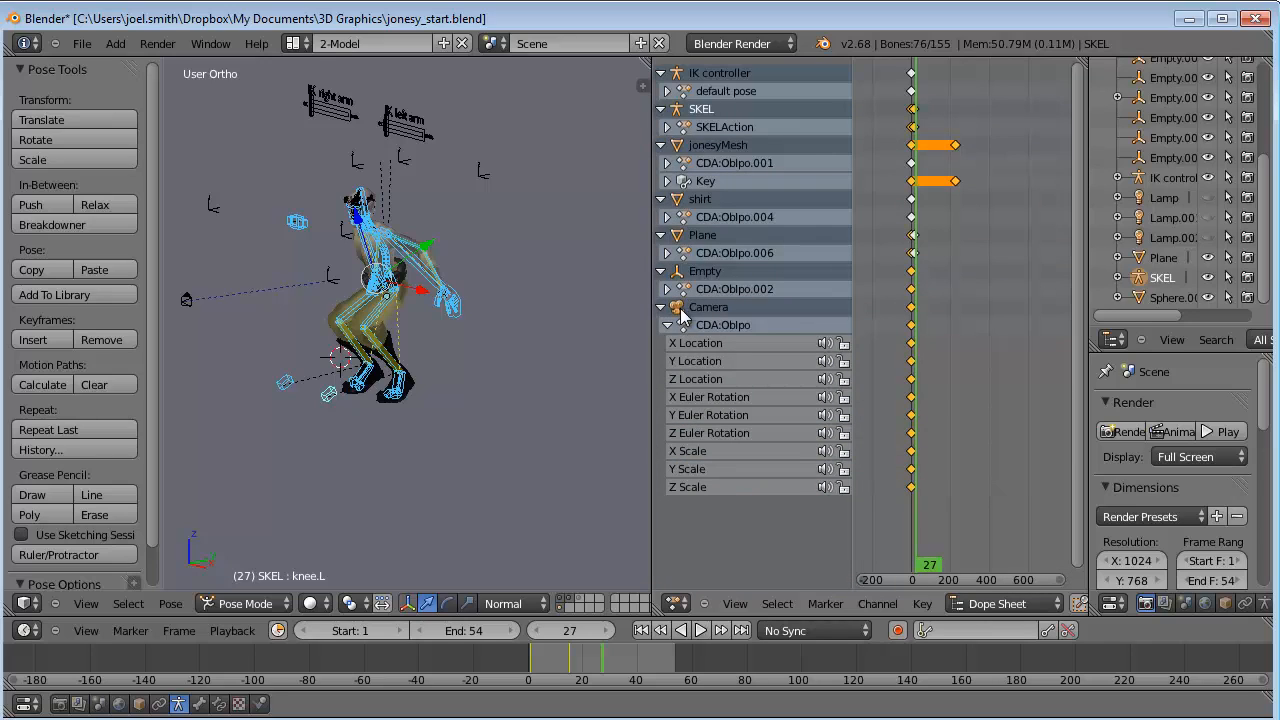
pyautogui.click(668, 326)
# - Collapse every object channel from Camera up to IK controller so each object takes a single row
pyautogui.click(661, 304)
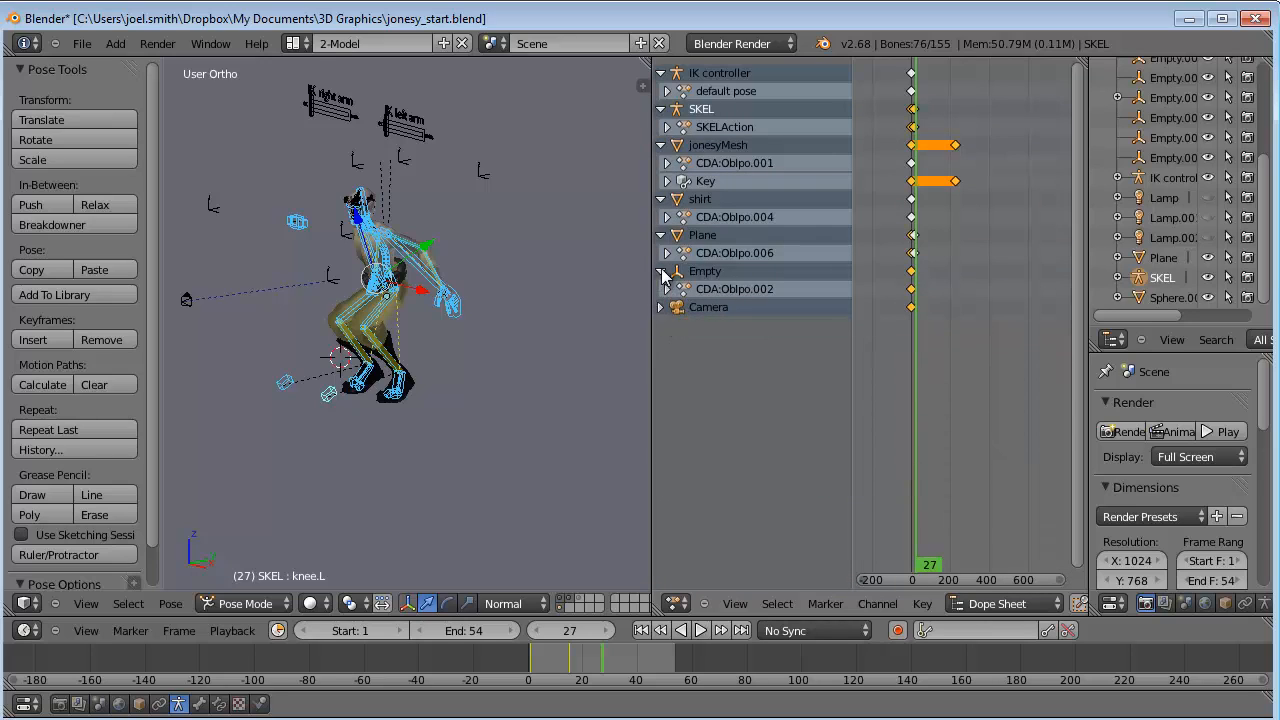
pyautogui.click(661, 271)
pyautogui.click(661, 235)
pyautogui.click(661, 199)
pyautogui.click(661, 145)
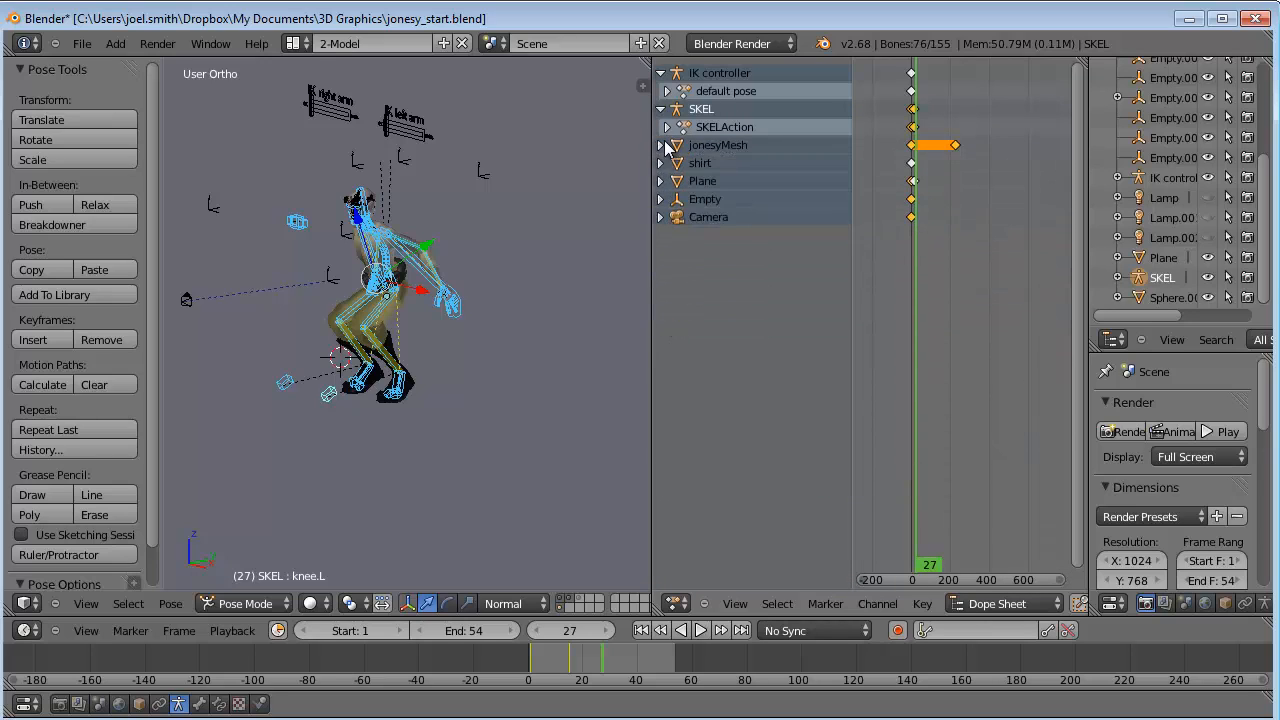
pyautogui.click(661, 109)
pyautogui.click(661, 73)
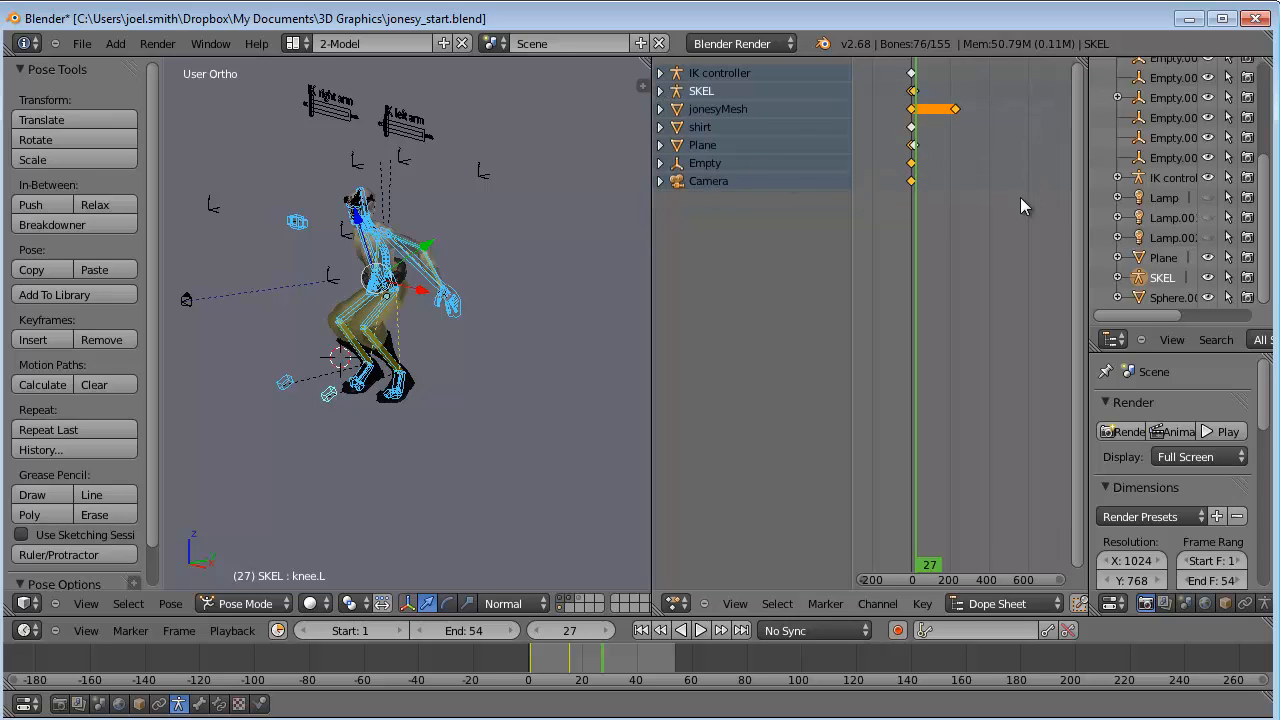
# - Shift the SKEL crouch keyframe at frame 15 earlier by 7 frames in the Dope Sheet
pyautogui.scroll(1, 933, 210)
pyautogui.scroll(-2, 923, 253)
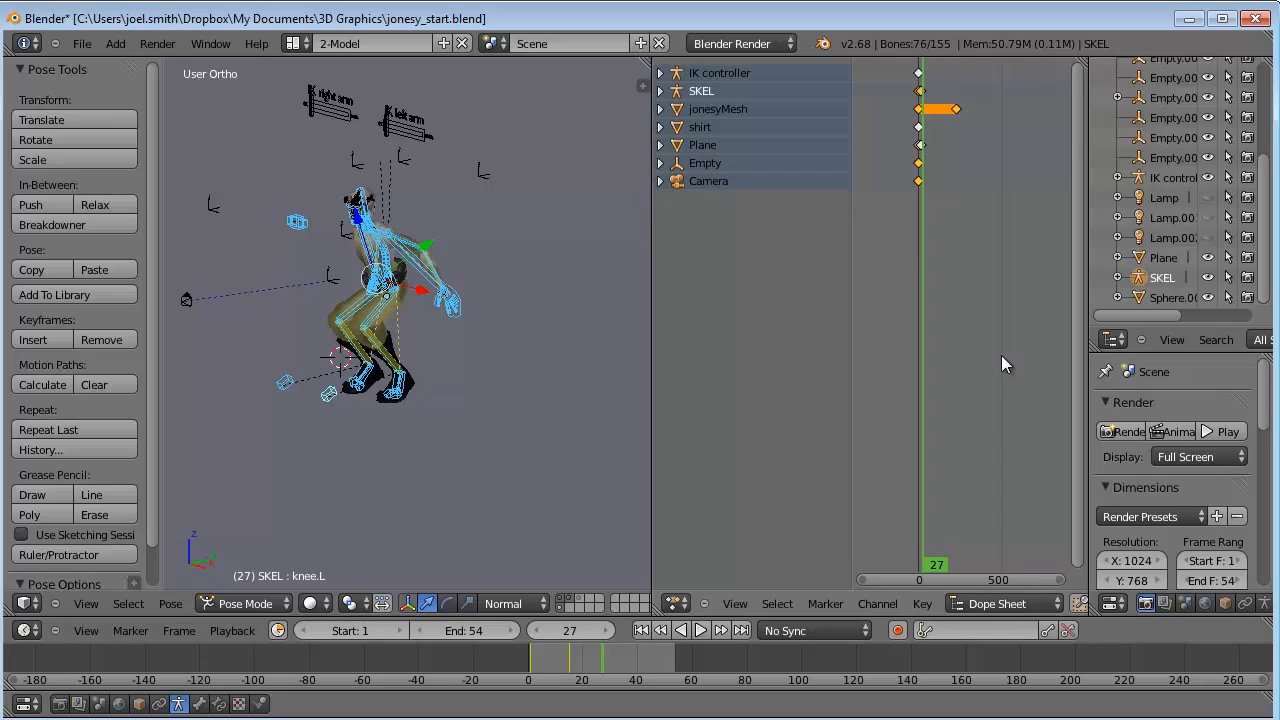
pyautogui.scroll(6, 951, 385)
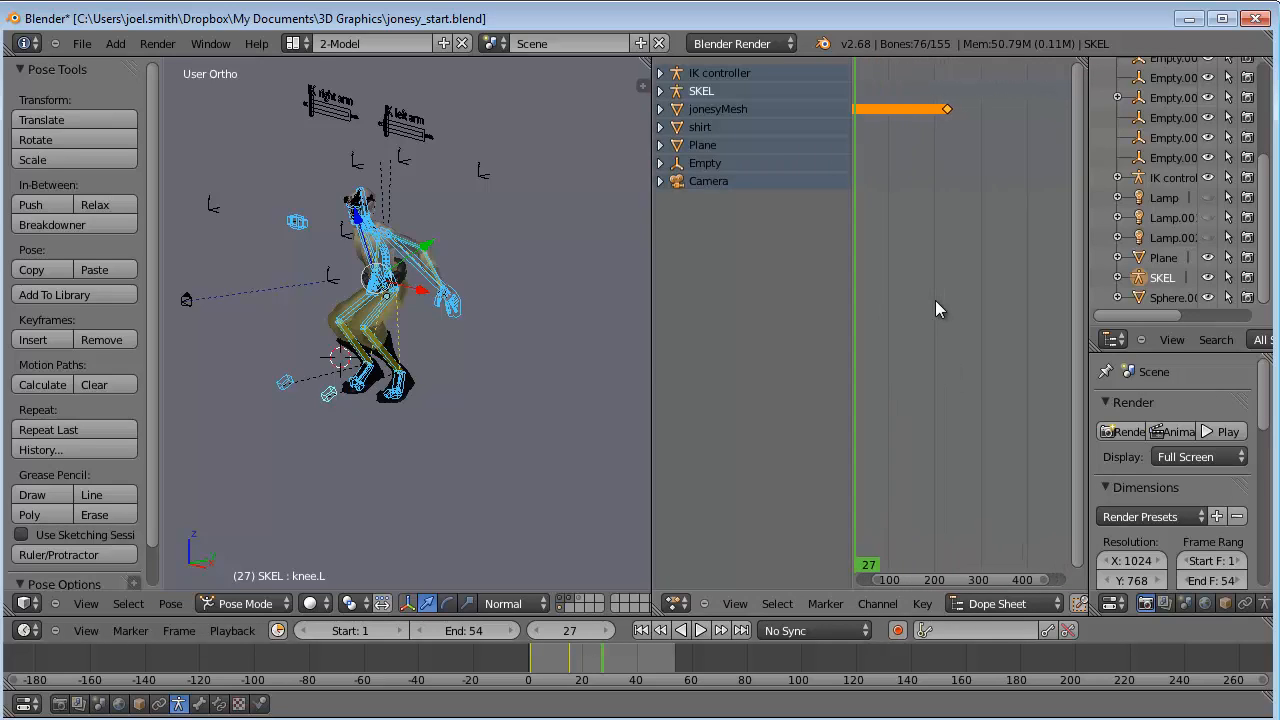
pyautogui.moveTo(945, 580); pyautogui.dragTo(897, 581)
pyautogui.scroll(2, 918, 125)
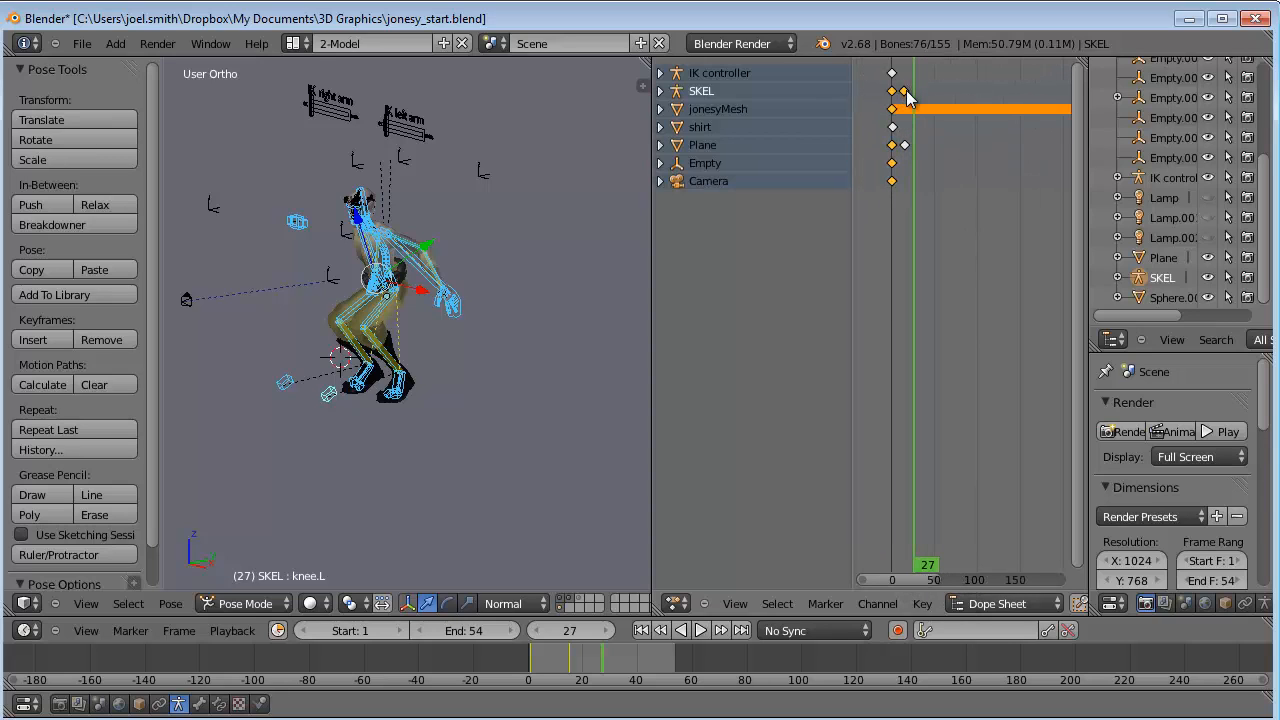
pyautogui.scroll(1, 913, 290)
pyautogui.moveTo(913, 583); pyautogui.dragTo(893, 583)
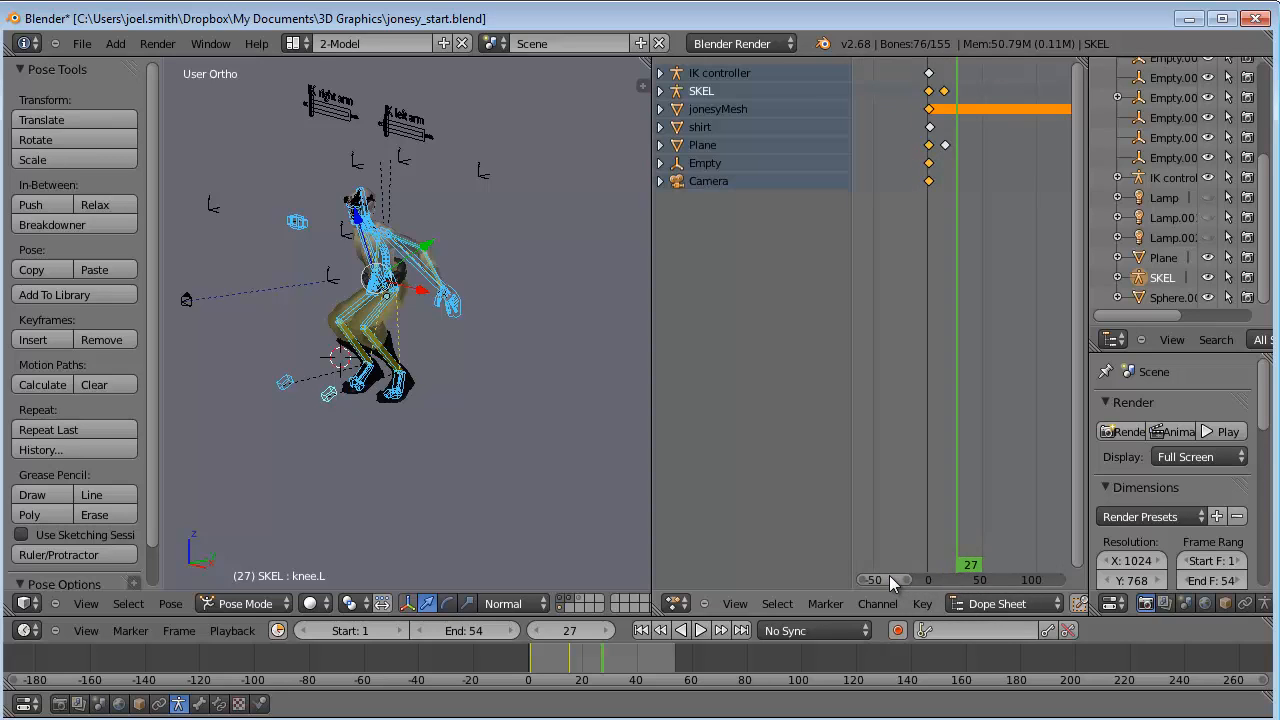
pyautogui.click(568, 662)
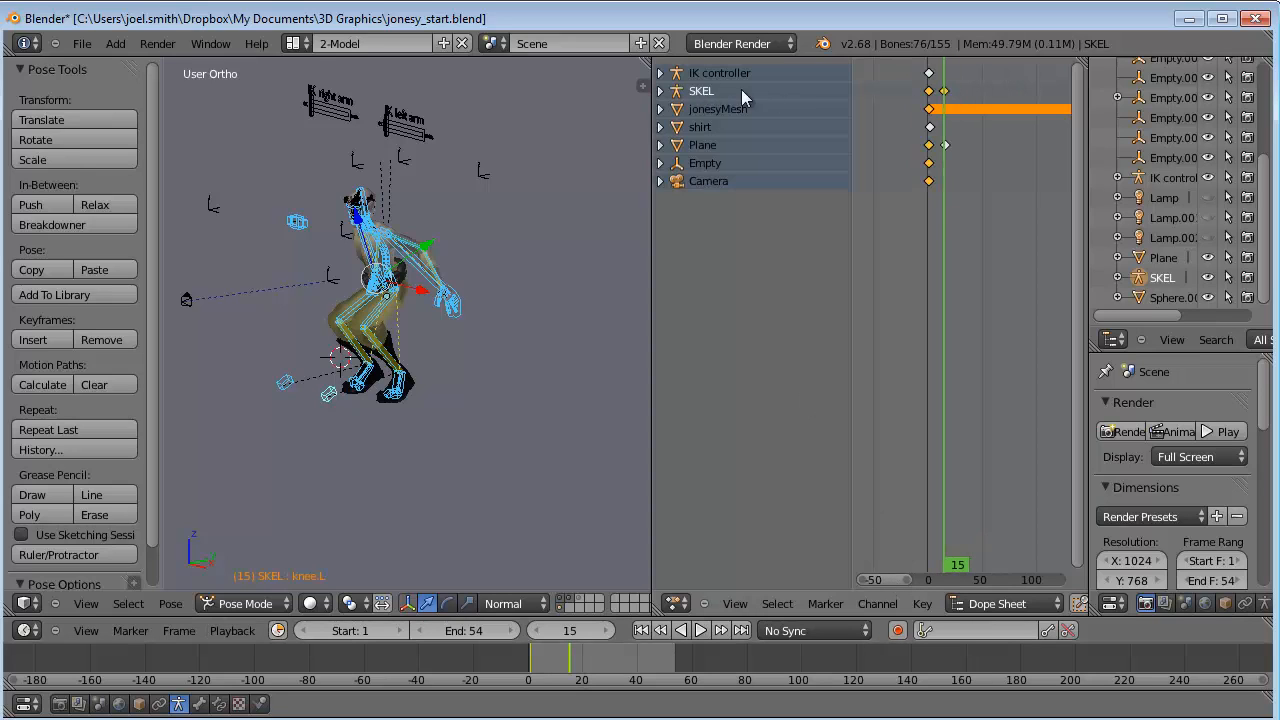
pyautogui.click(945, 91)
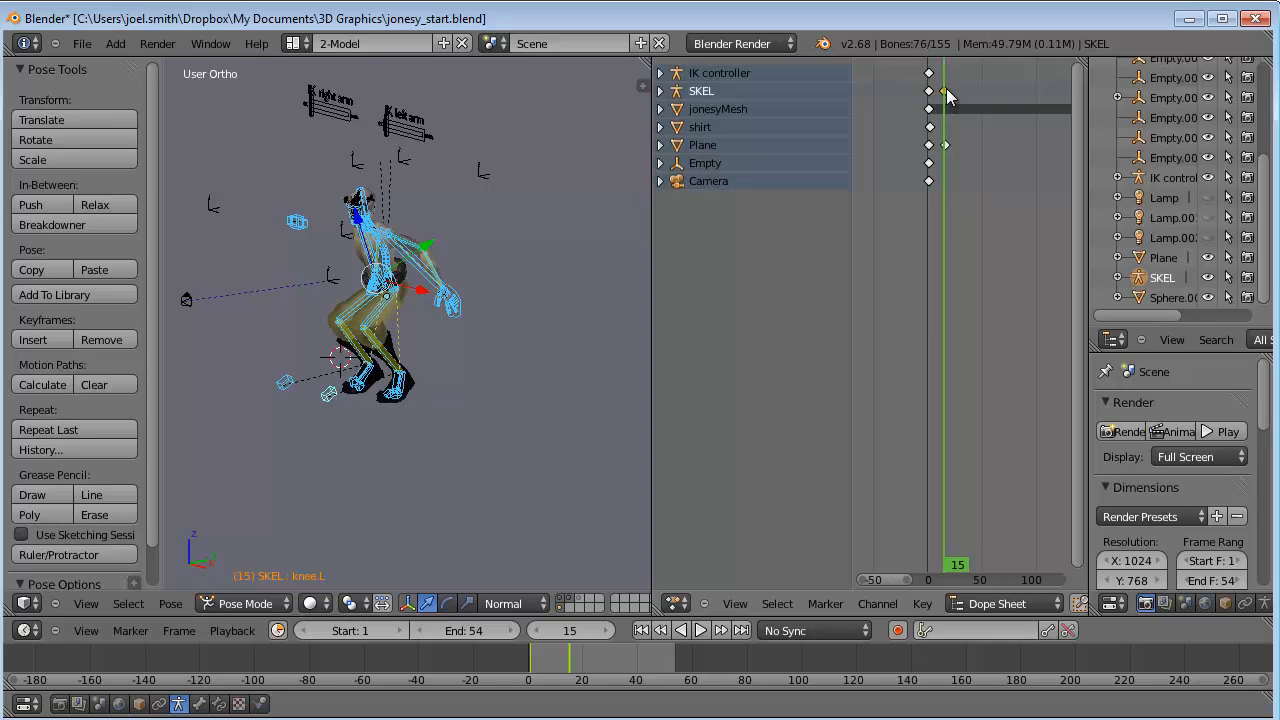
pyautogui.press('g')
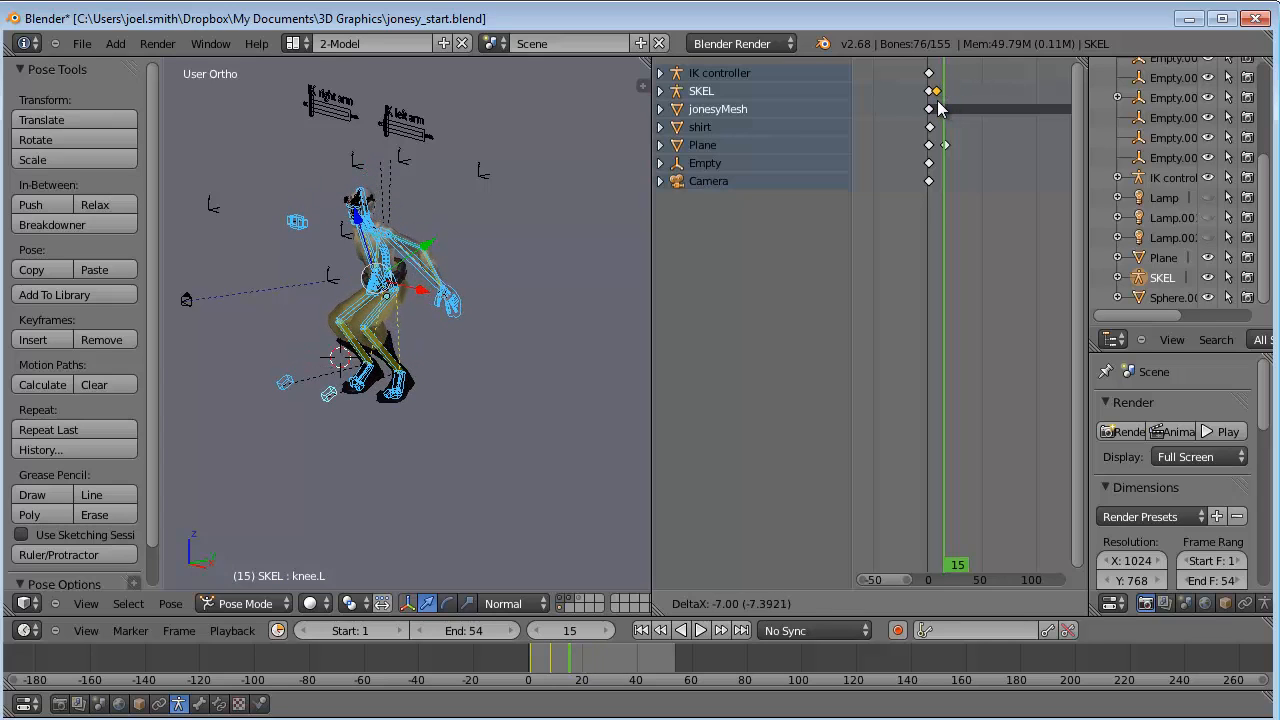
pyautogui.click(940, 107)
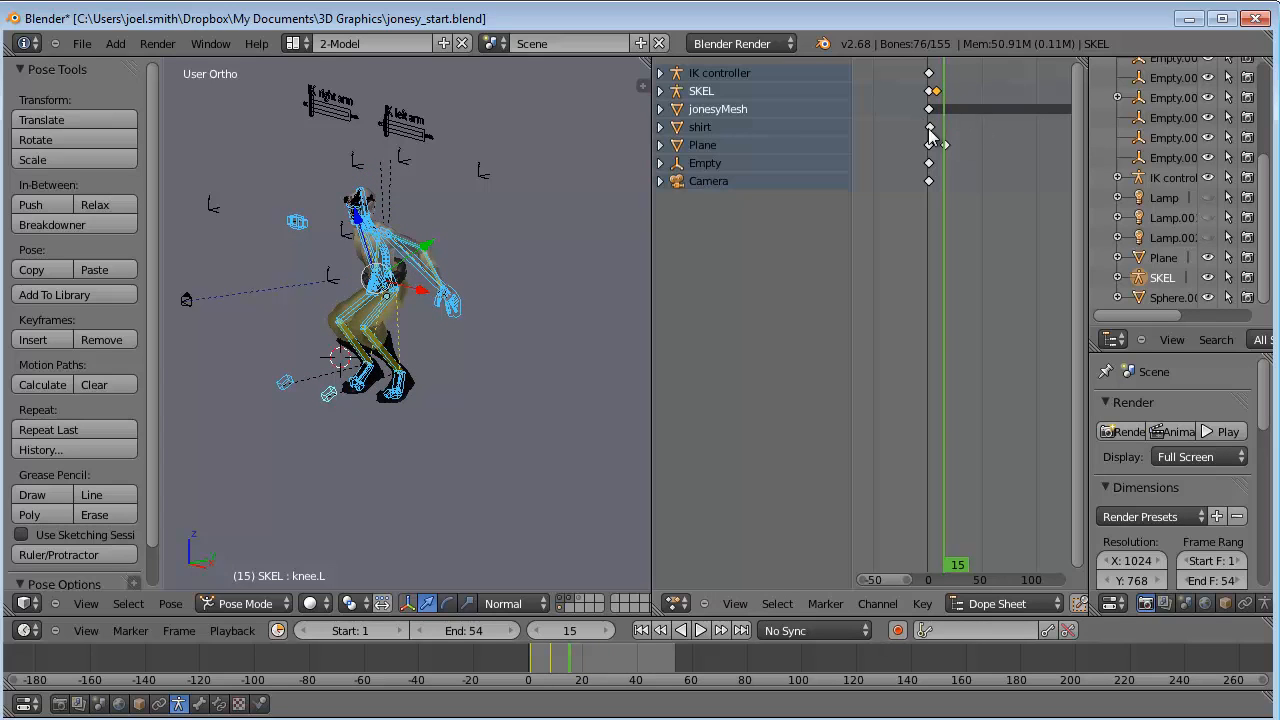
# - Play the animation from frame 1 to judge the faster crouch, and check the frame rate in the render settings
pyautogui.moveTo(580, 663); pyautogui.dragTo(531, 668)
pyautogui.click(700, 630)
pyautogui.click(700, 630)
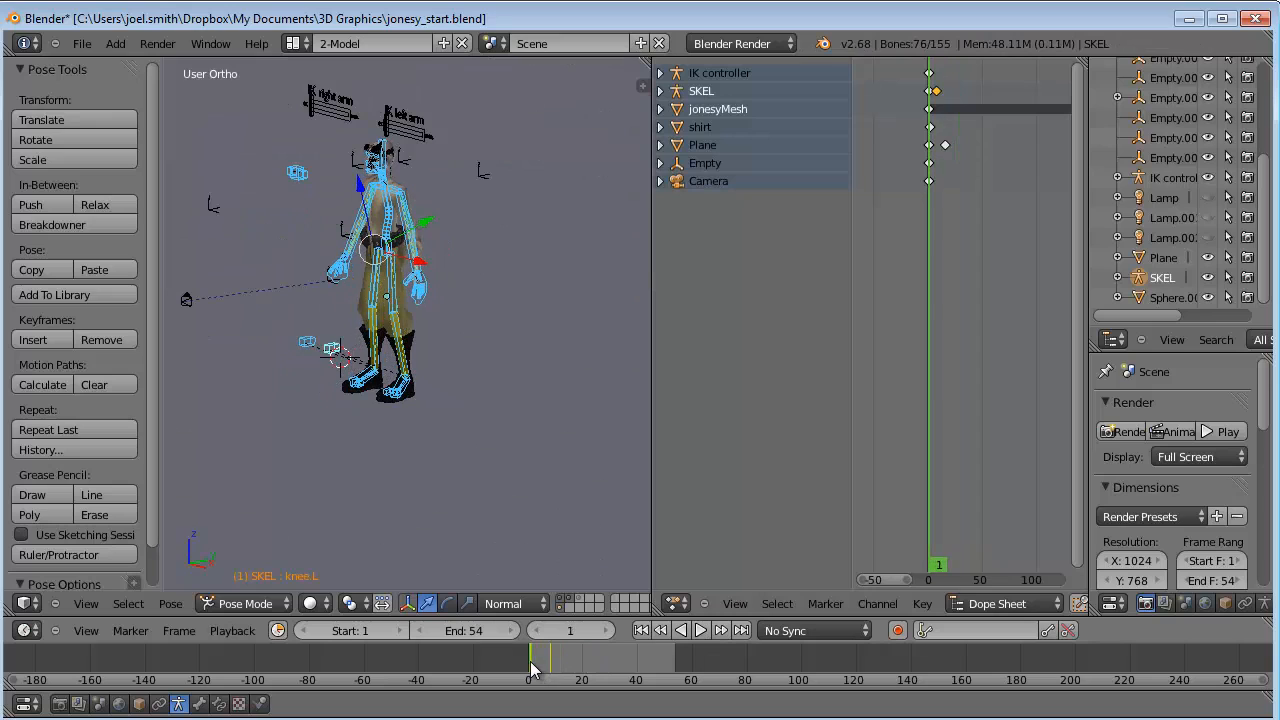
pyautogui.click(700, 630)
pyautogui.hotkey('alt', 'a')
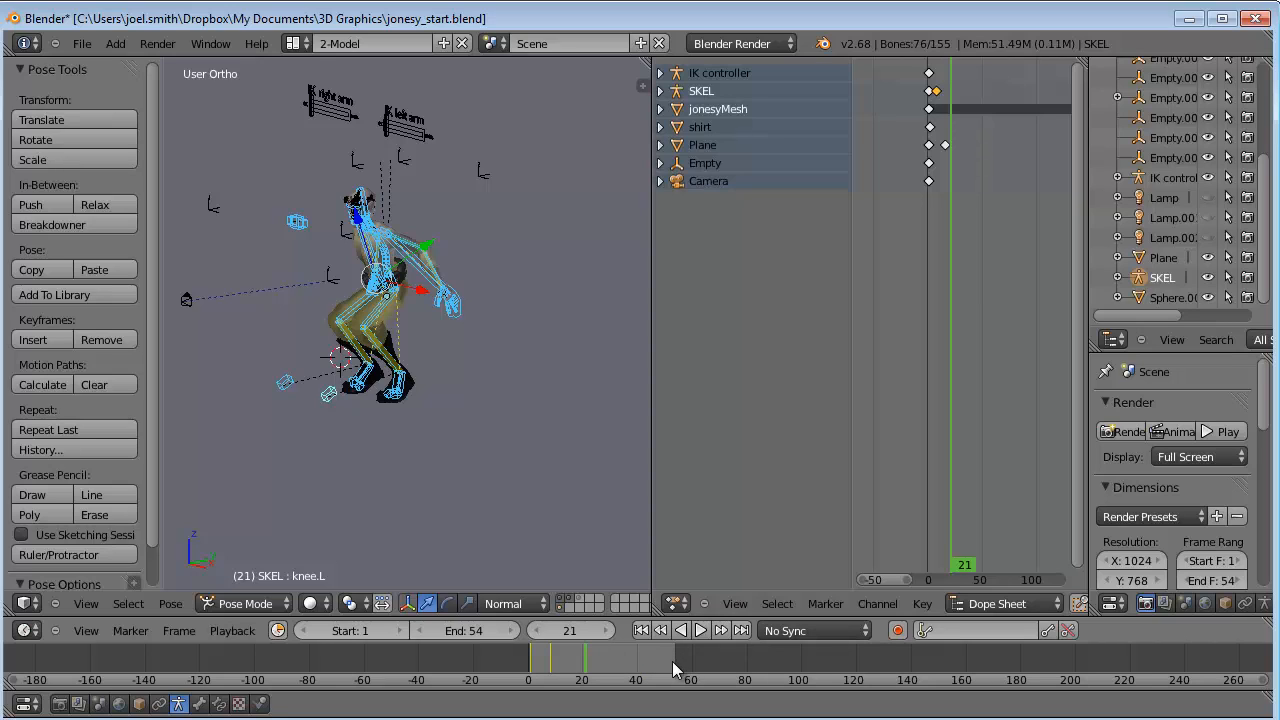
pyautogui.scroll(-5, 1266, 387)
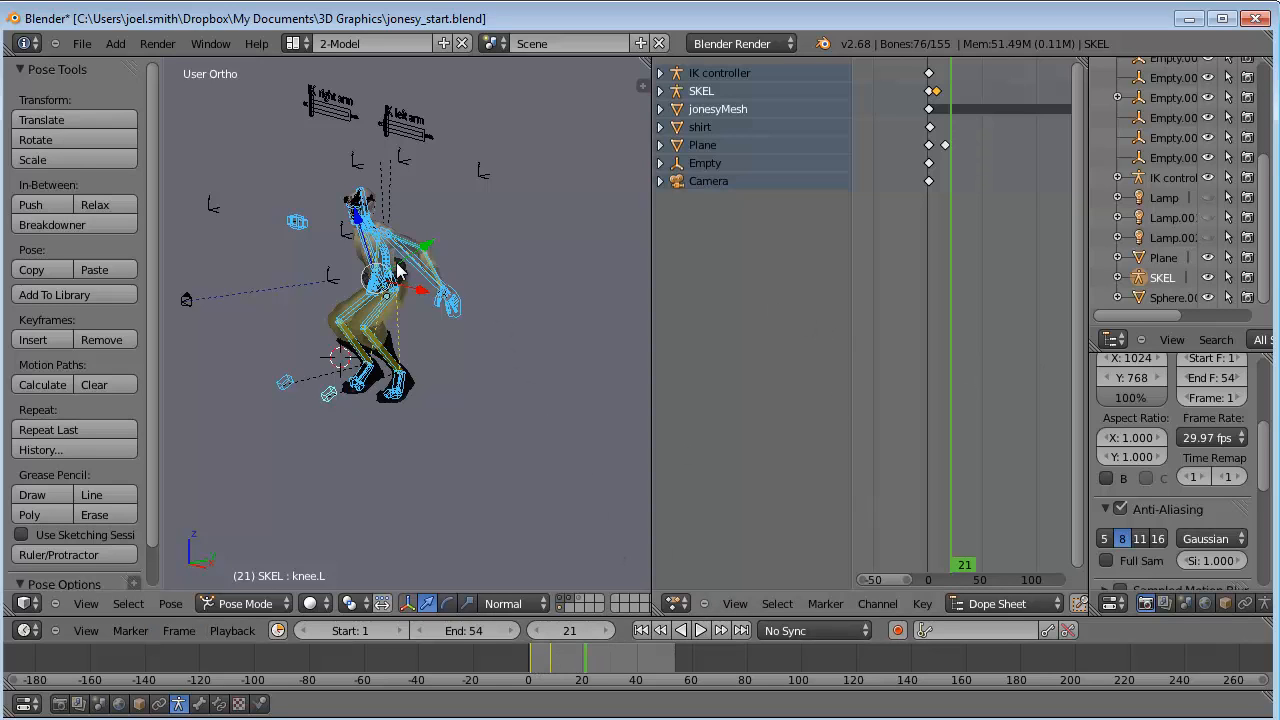
# - Lift the foot.L bone at frame 21, and move it back and down so the left leg stretches behind the body
pyautogui.scroll(4, 377, 326)
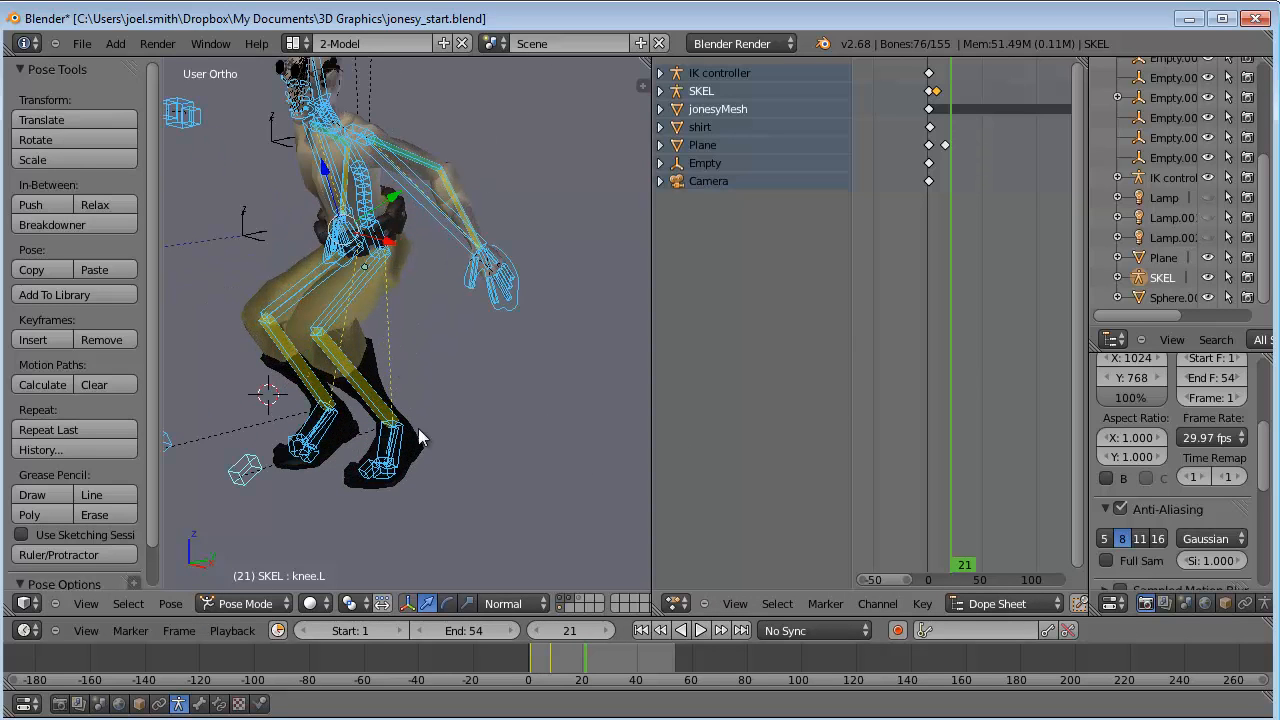
pyautogui.rightClick(393, 445)
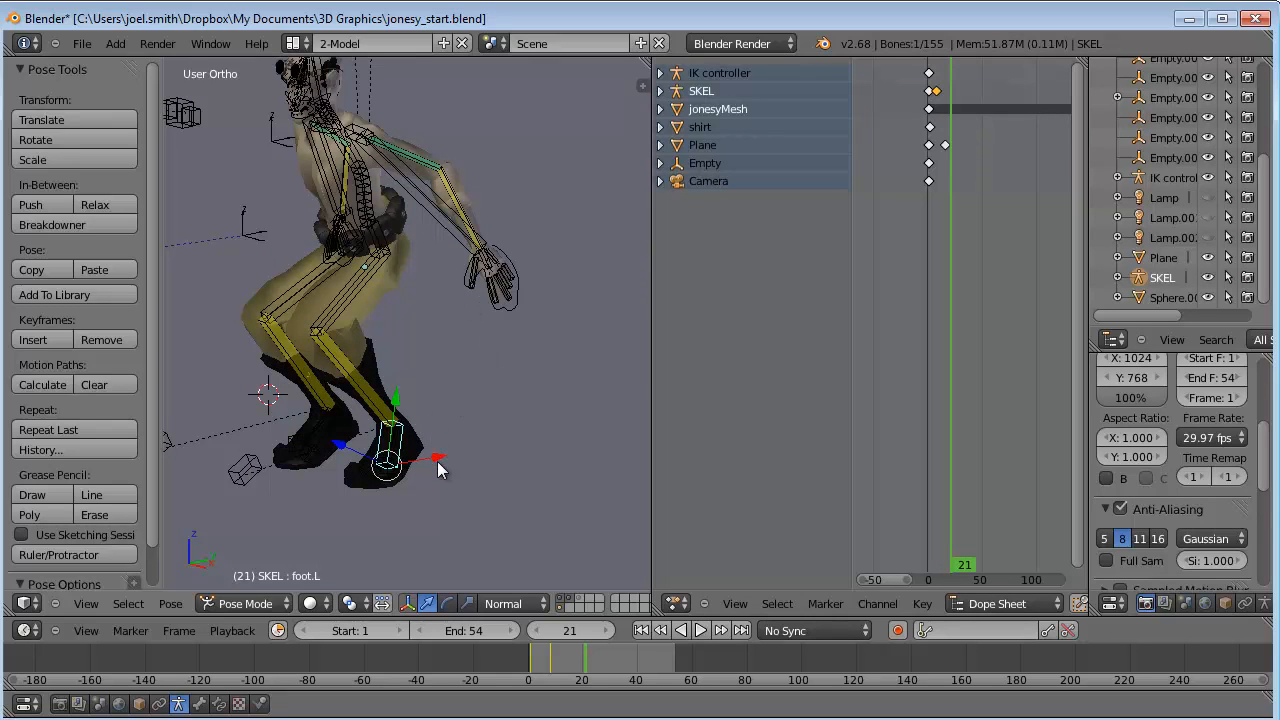
pyautogui.moveTo(438, 461); pyautogui.dragTo(465, 458)
pyautogui.moveTo(363, 440); pyautogui.dragTo(290, 435)
pyautogui.moveTo(358, 337); pyautogui.dragTo(372, 312)
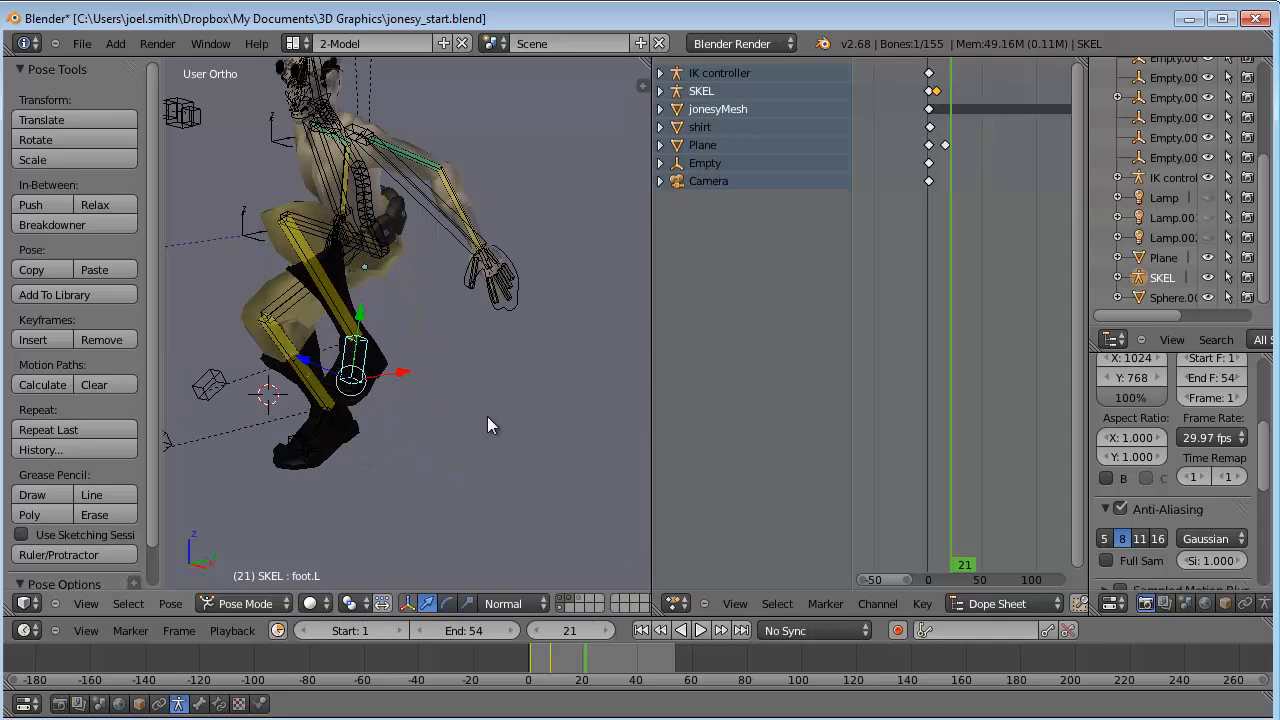
pyautogui.press('g')
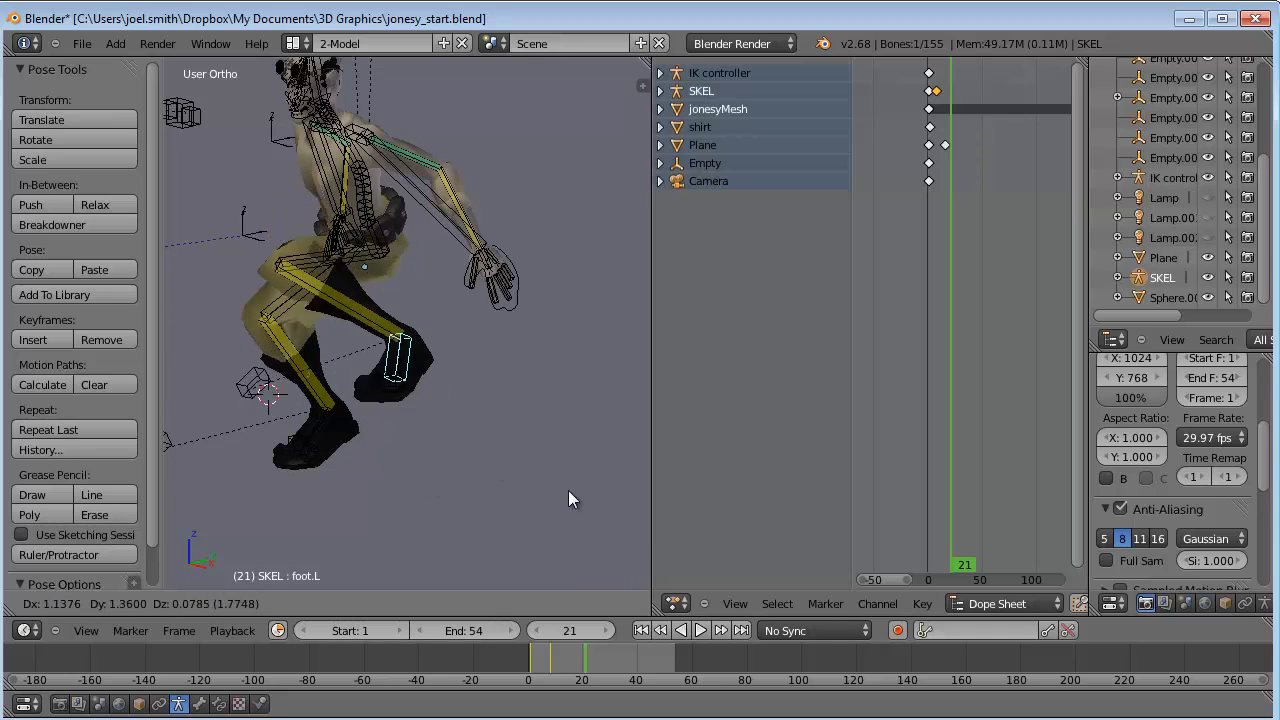
pyautogui.click(610, 504)
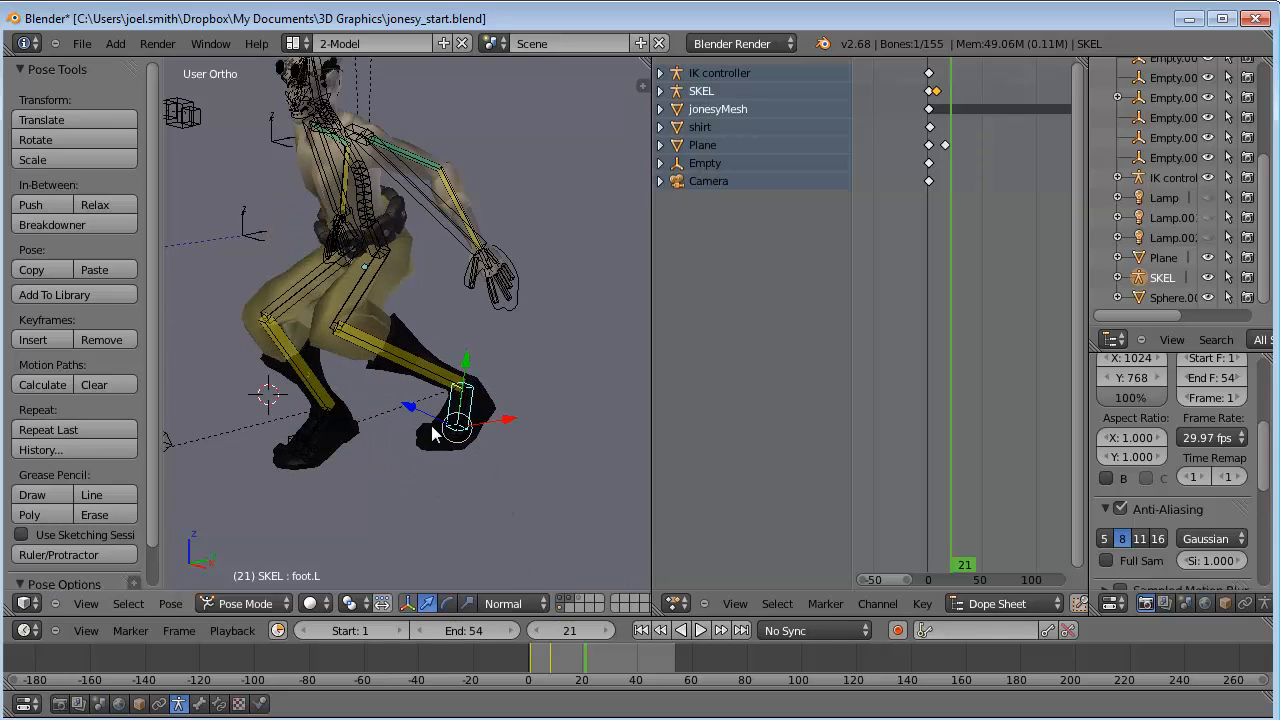
# - Try rotating the shin.R bone and moving the IKhand.L bone at frame 21
pyautogui.rightClick(321, 396)
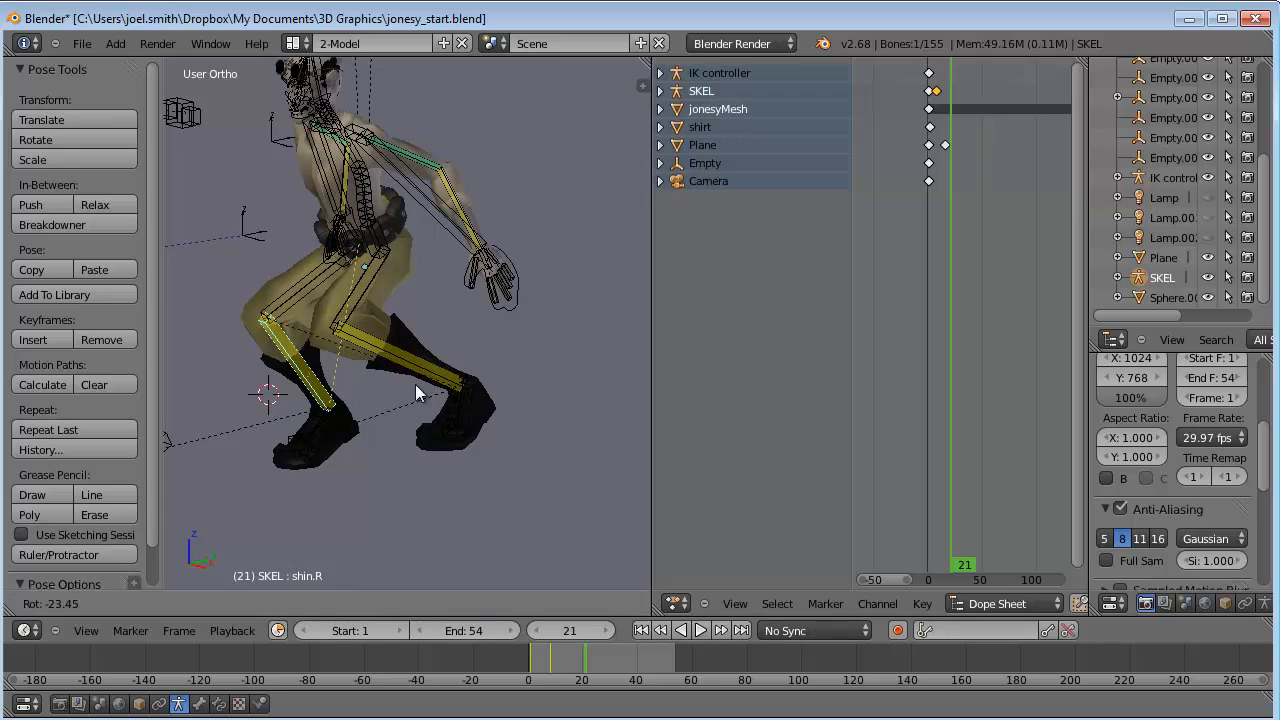
pyautogui.rightClick(517, 294)
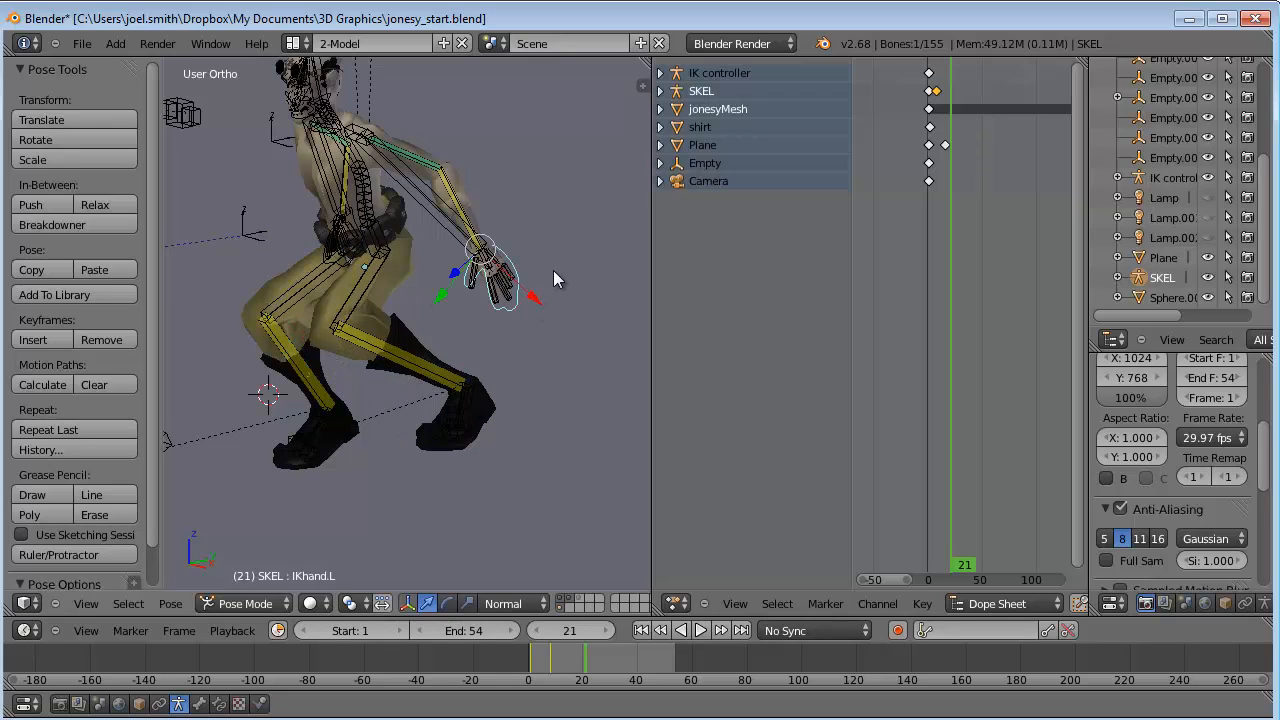
pyautogui.press('g')
pyautogui.click(537, 355)
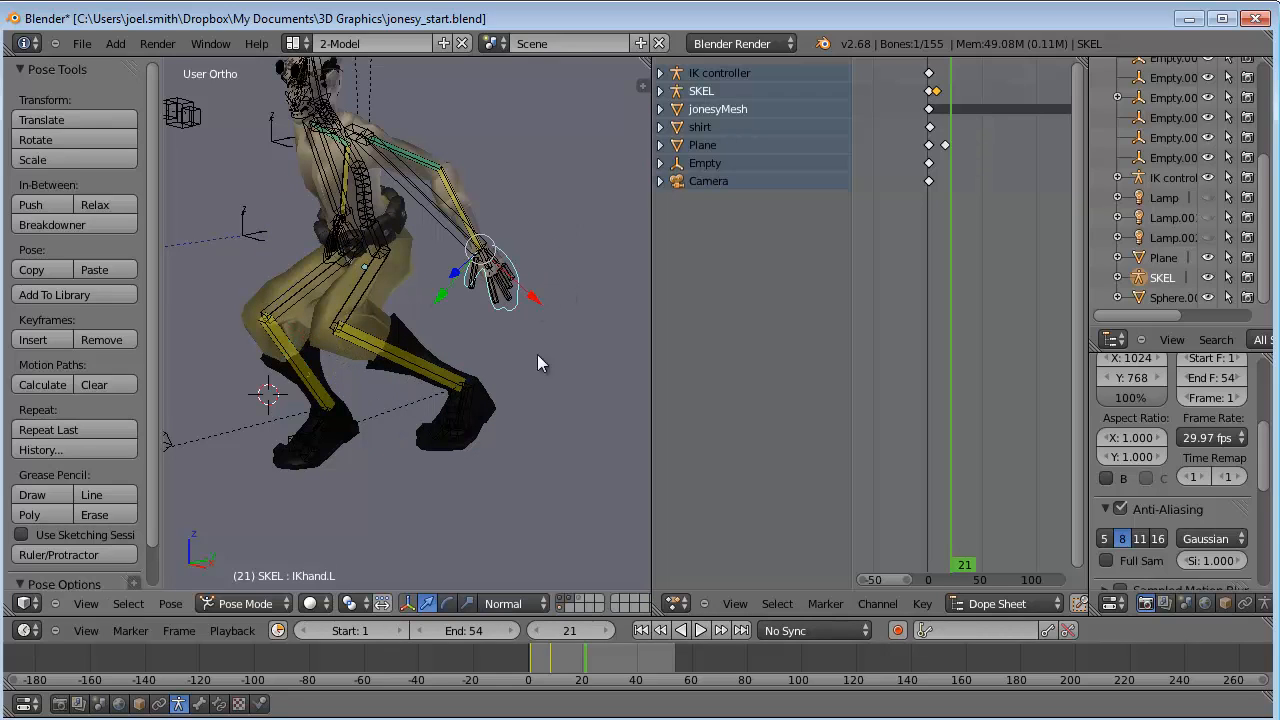
# - Reposition the knee.L target bone and the foot.R bone at frame 21 to test how the IK legs follow
pyautogui.rightClick(321, 418)
pyautogui.press('g')
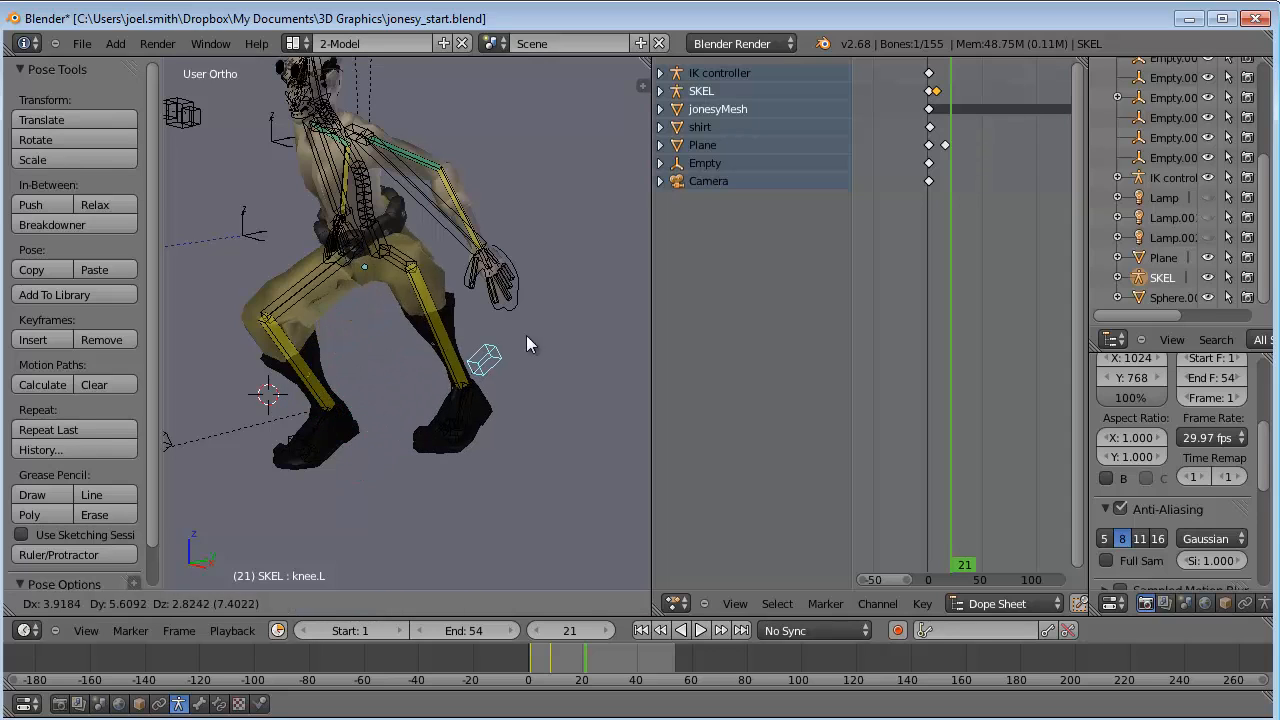
pyautogui.click(441, 455)
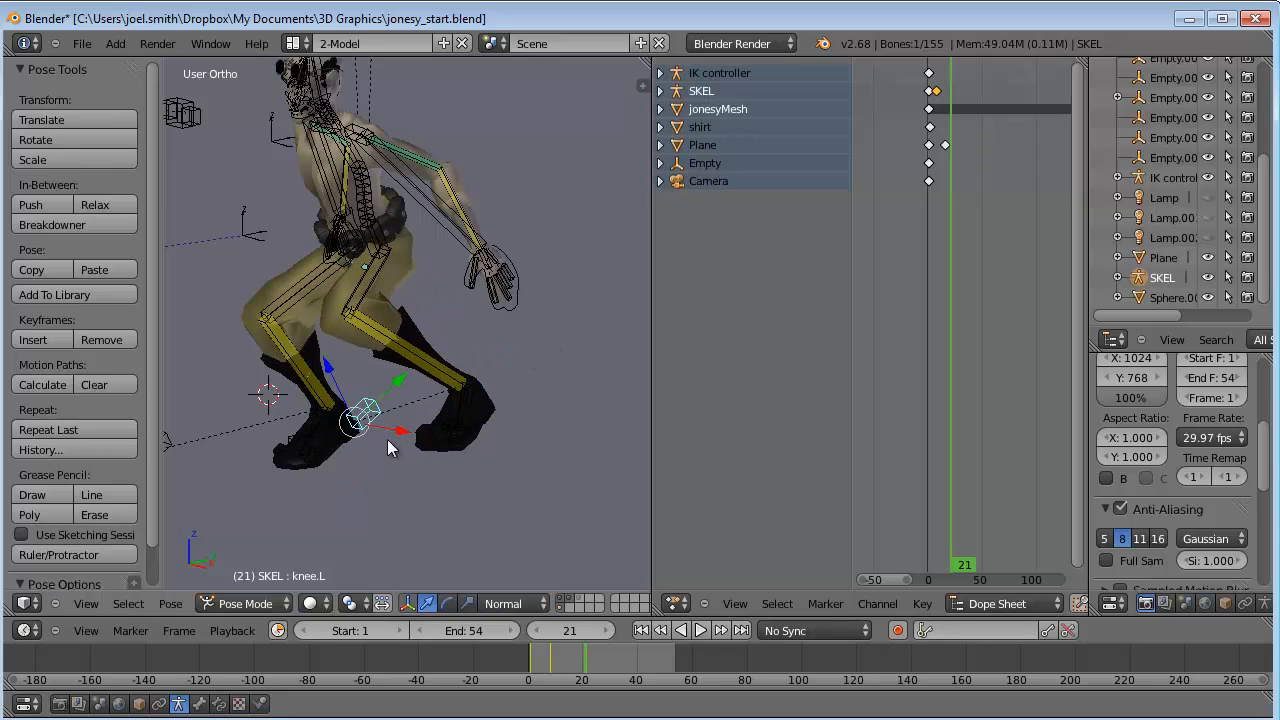
pyautogui.rightClick(321, 432)
pyautogui.press('g')
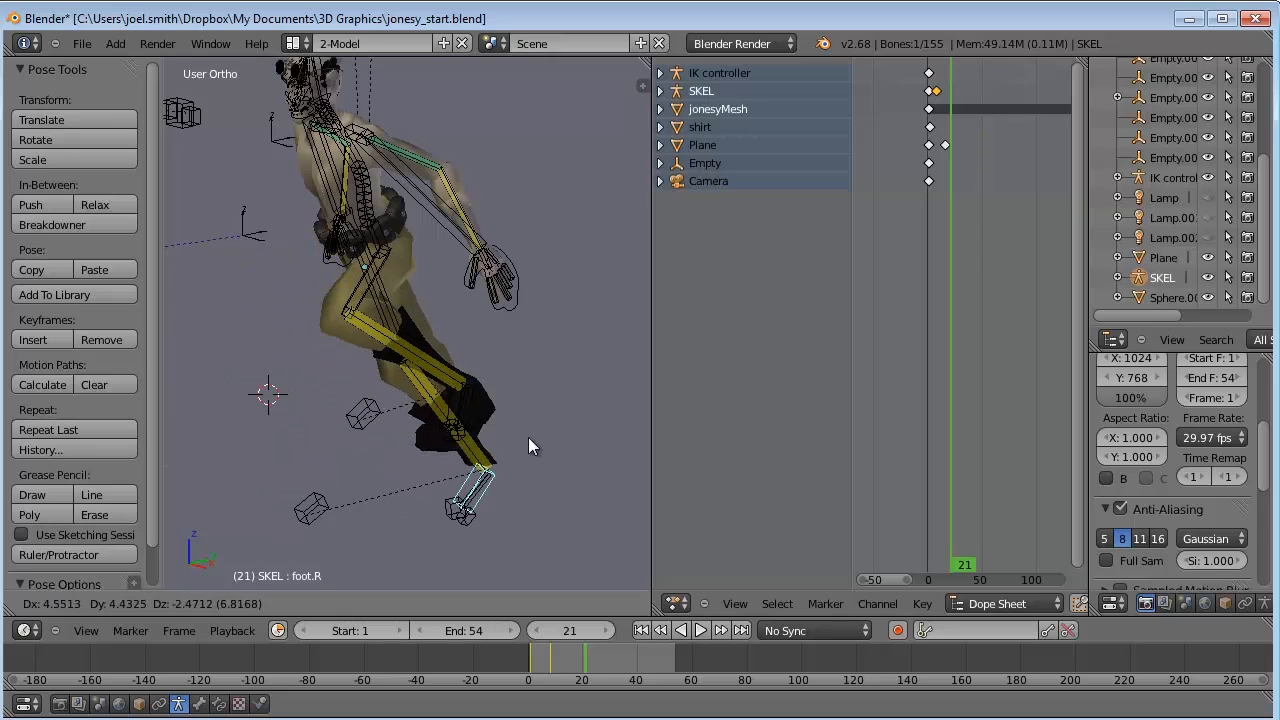
pyautogui.click(351, 367)
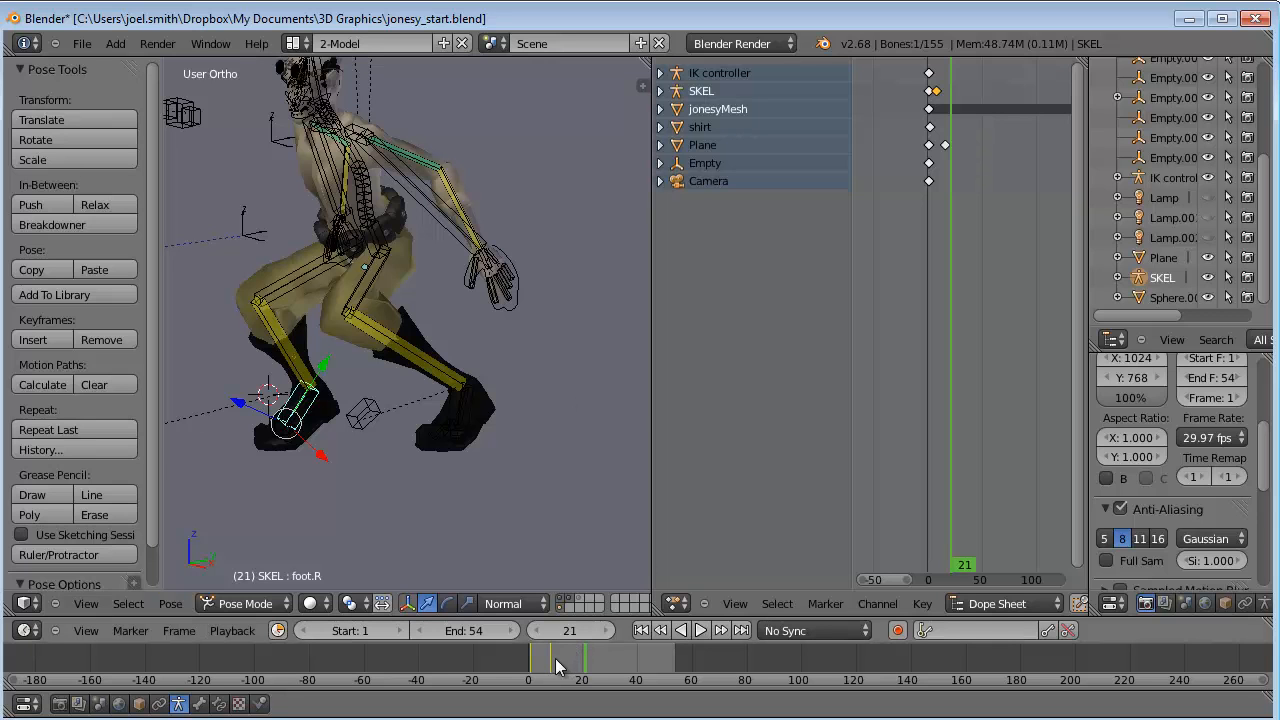
# - Scrub the timeline back to frame 12 to drop the unkeyed pose changes, and return to the render frame range settings
pyautogui.moveTo(572, 664)
pyautogui.mouseDown()
pyautogui.moveTo(532, 666)
pyautogui.moveTo(588, 666)
pyautogui.moveTo(540, 666)
pyautogui.moveTo(562, 670)
pyautogui.mouseUp()
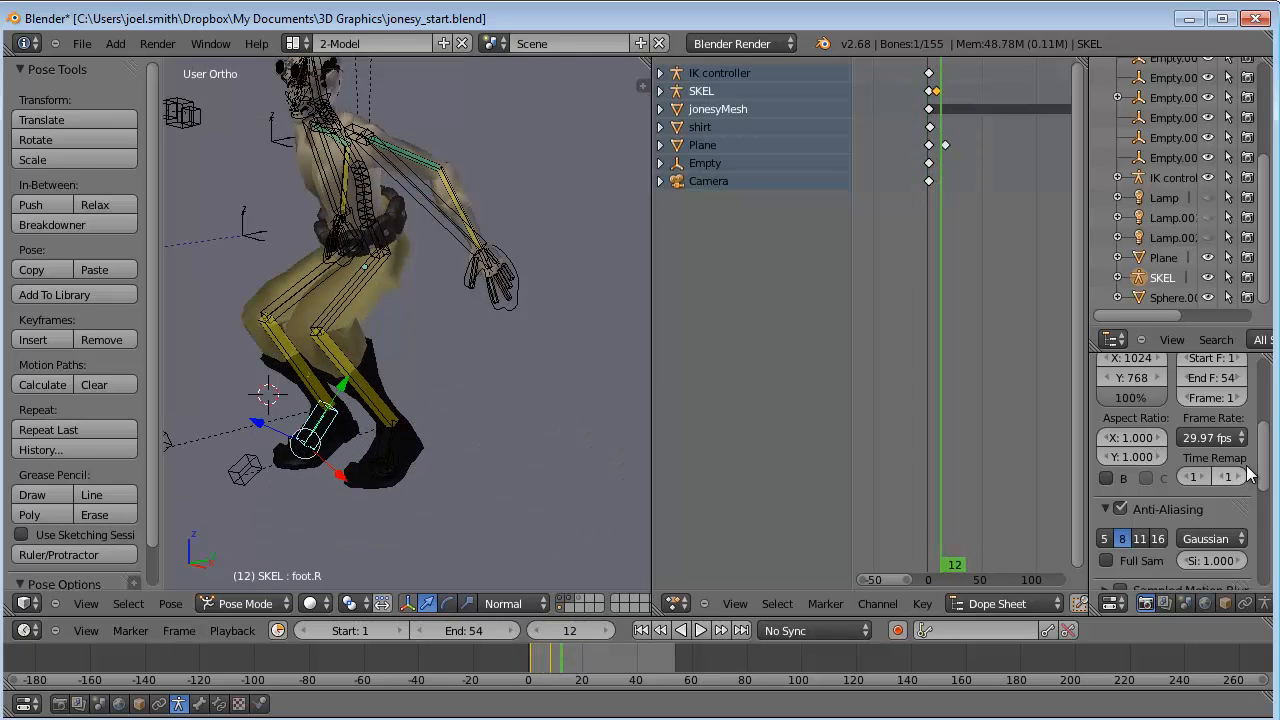
pyautogui.scroll(5, 1181, 408)
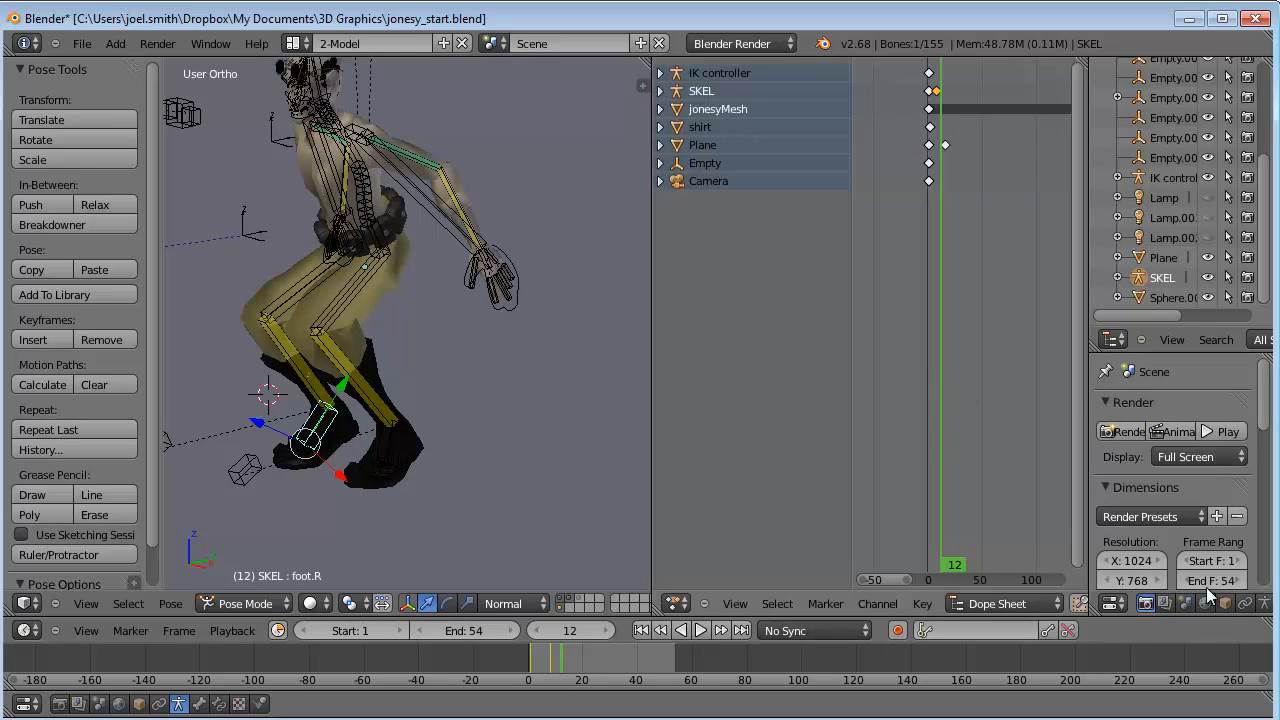